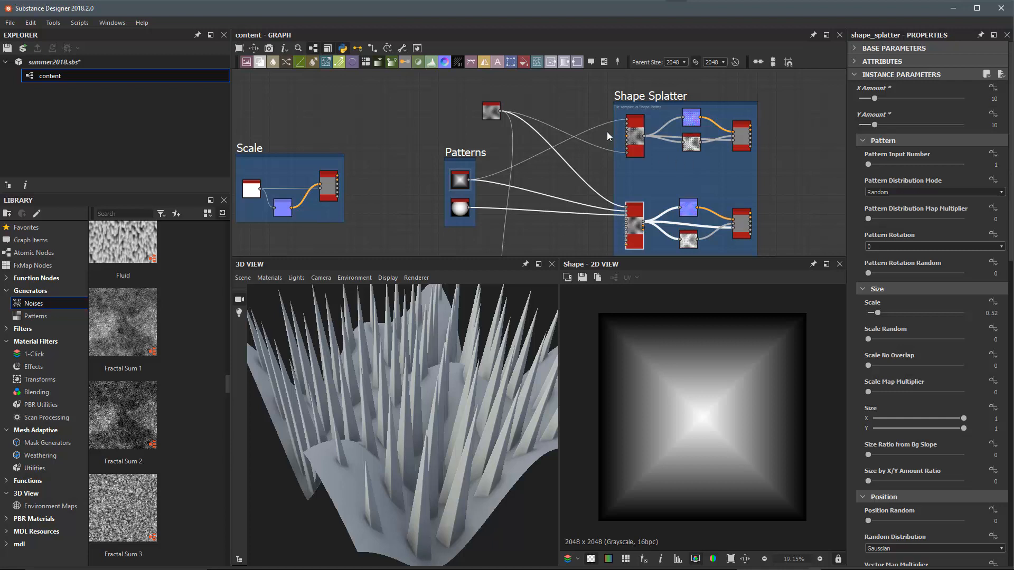
# - Inspect the pyramid Shape node's parameters and preview the Perlin noise used as the shared background
pyautogui.scroll(6, 631, 119)
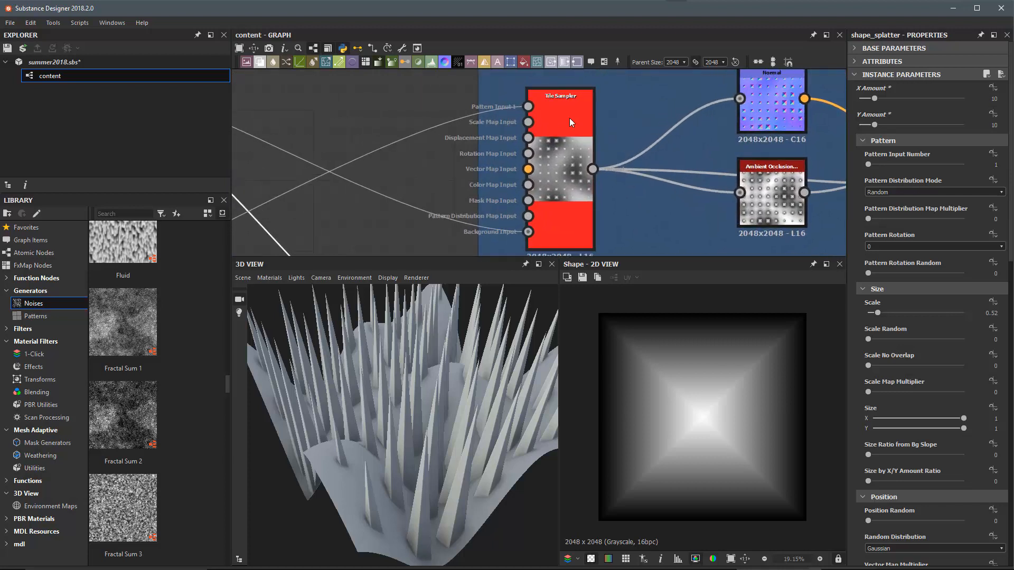
pyautogui.moveTo(471, 180); pyautogui.dragTo(686, 127, button='middle')
pyautogui.scroll(-2, 686, 127)
pyautogui.moveTo(322, 214); pyautogui.dragTo(480, 145, button='middle')
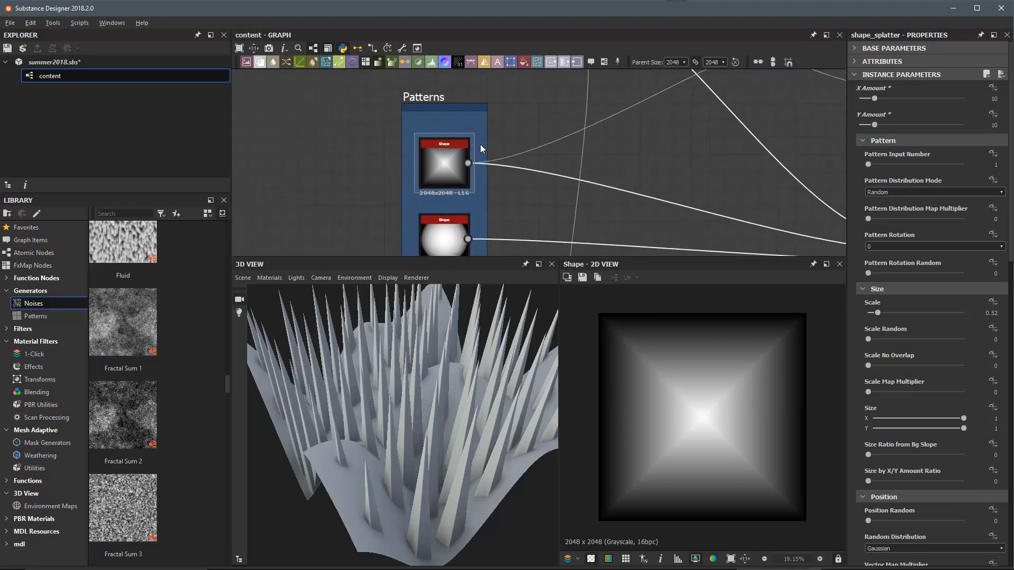
pyautogui.scroll(1, 480, 144)
pyautogui.click(442, 167)
pyautogui.scroll(-3, 701, 186)
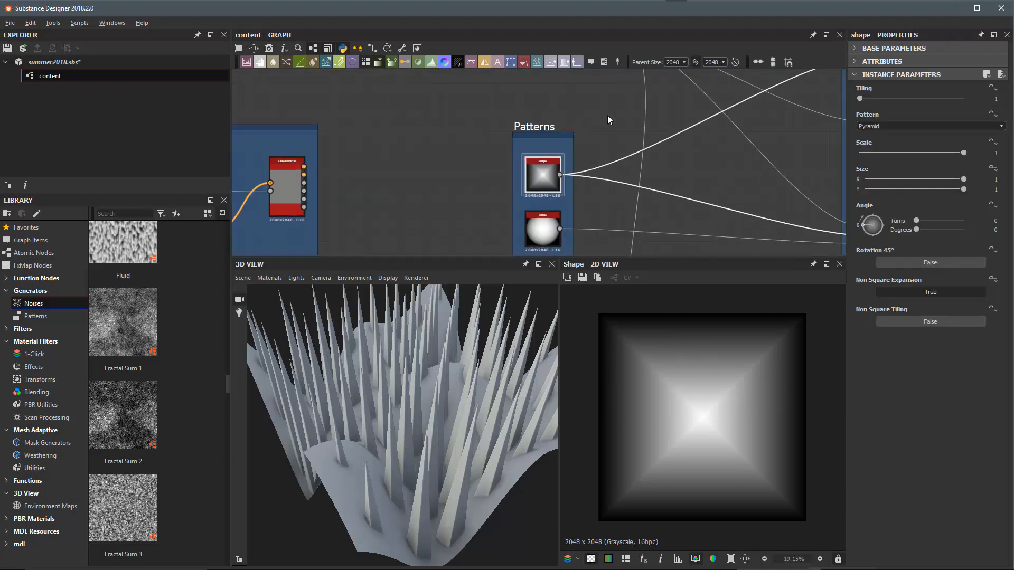
pyautogui.moveTo(609, 84); pyautogui.dragTo(560, 191, button='middle')
pyautogui.doubleClick(553, 150)
pyautogui.moveTo(757, 191); pyautogui.dragTo(451, 147, button='middle')
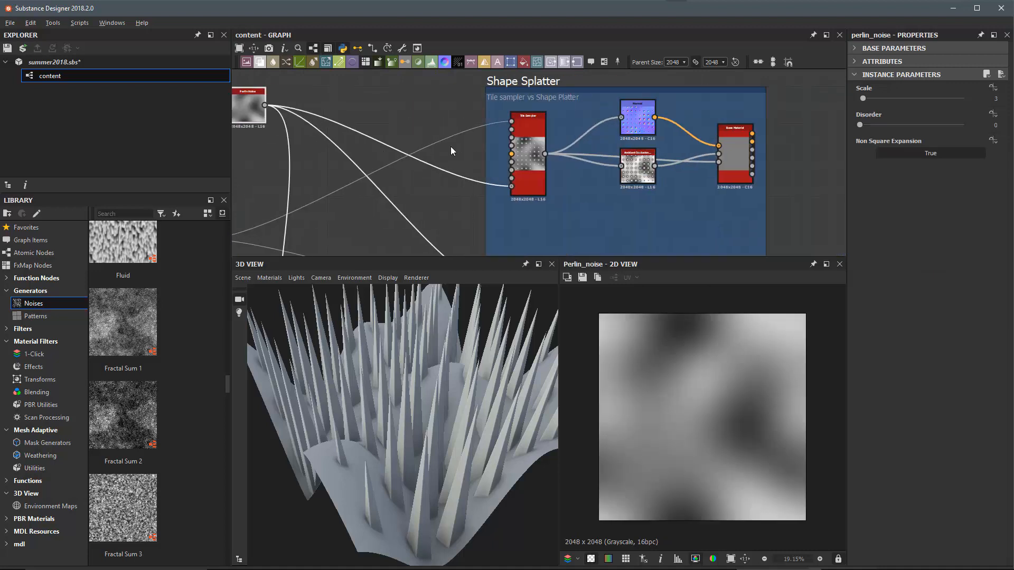
# - Preview the sources connected to the Tile Sampler's pattern input and background input
pyautogui.scroll(3, 486, 133)
pyautogui.doubleClick(529, 111)
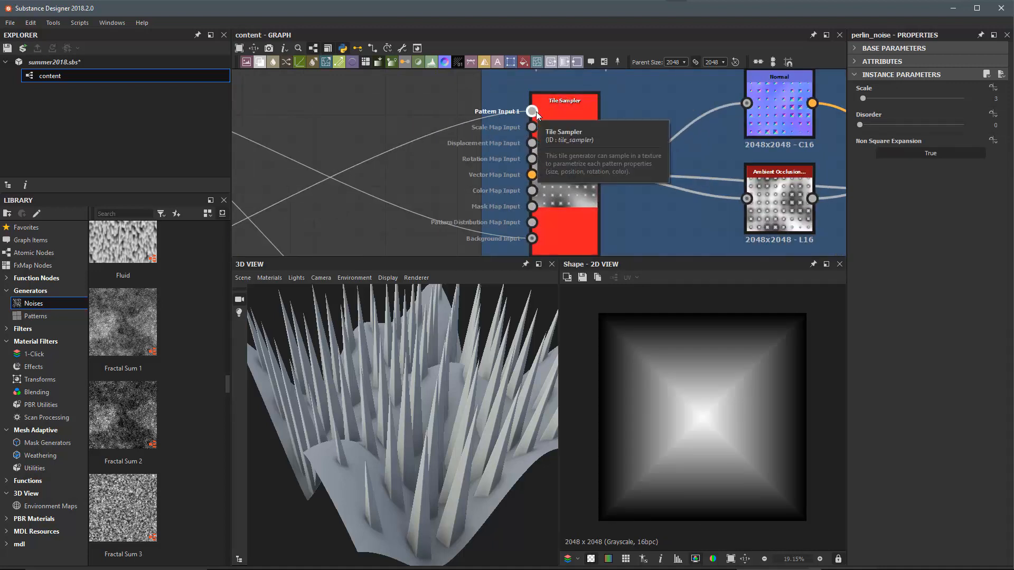
pyautogui.doubleClick(534, 240)
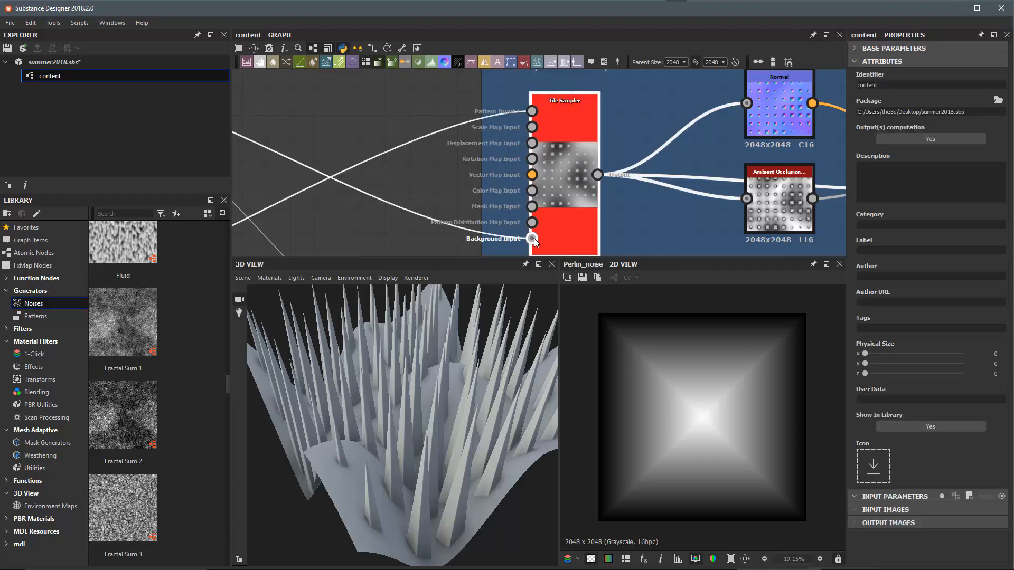
# - Preview the Tile Sampler's output and move its Ambient Occlusion node slightly further below the Normal node
pyautogui.doubleClick(535, 241)
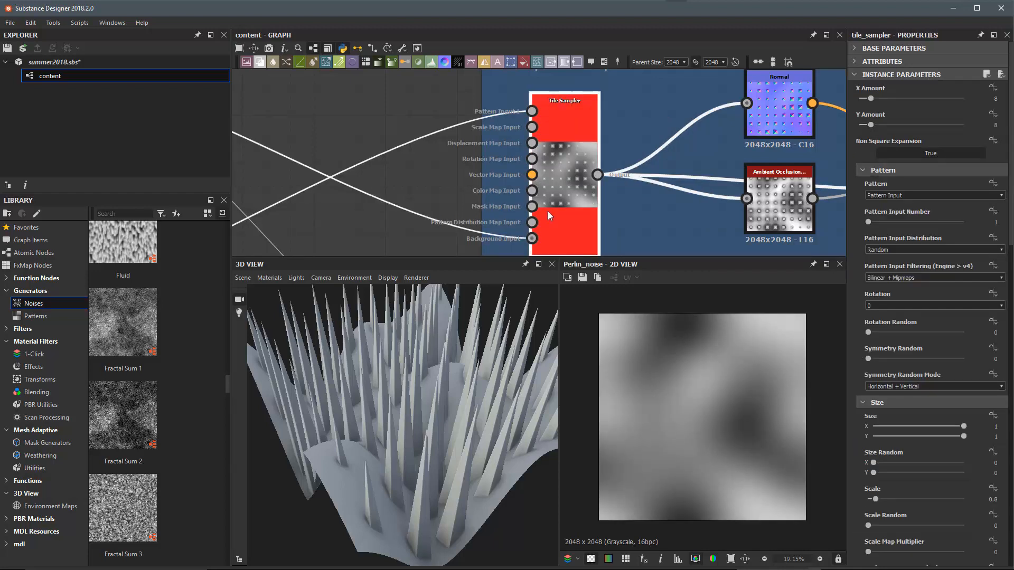
pyautogui.scroll(-2, 595, 203)
pyautogui.moveTo(595, 203); pyautogui.dragTo(573, 182, button='middle')
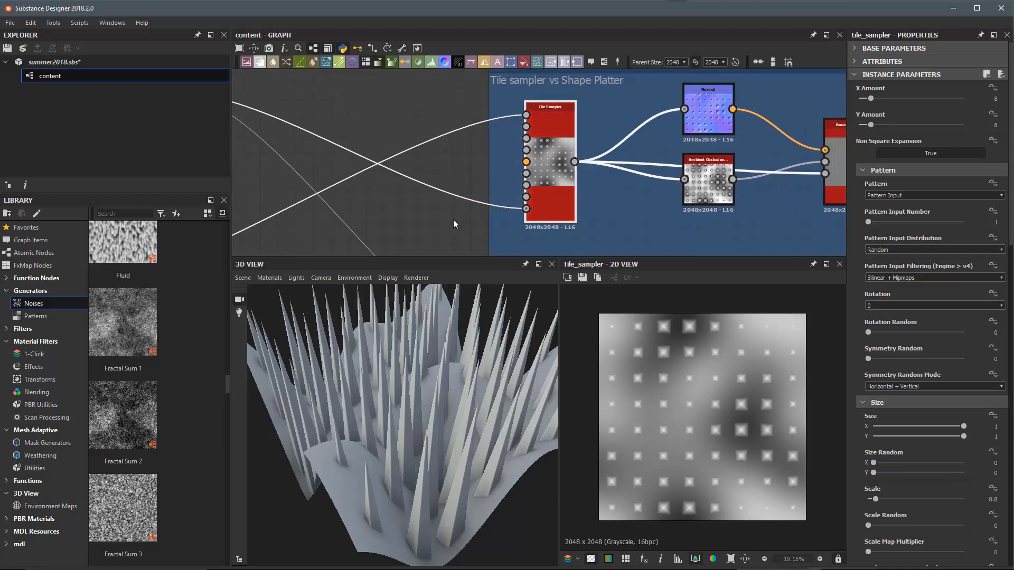
pyautogui.moveTo(649, 139); pyautogui.dragTo(543, 161, button='middle')
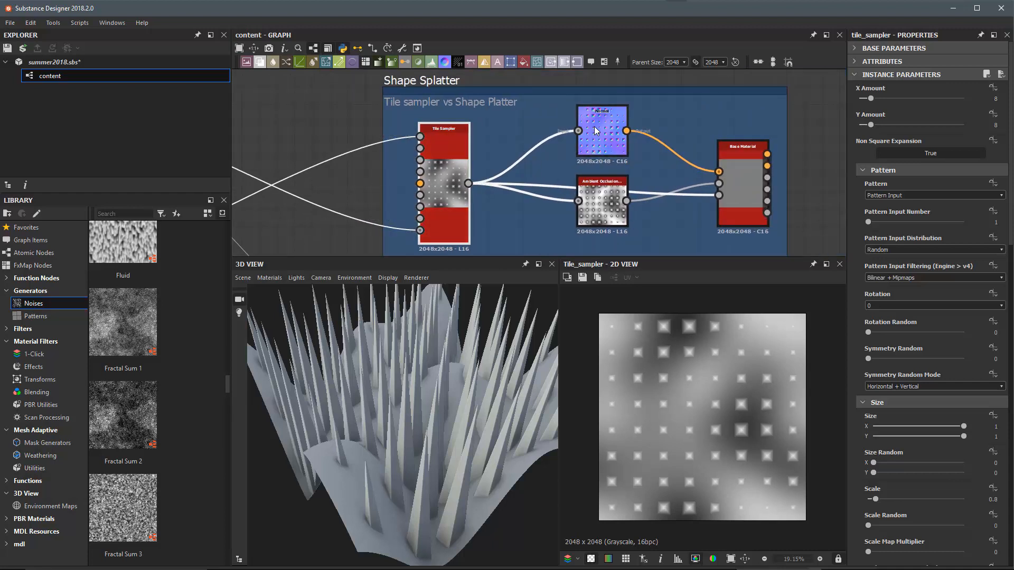
pyautogui.moveTo(595, 196); pyautogui.dragTo(595, 214)
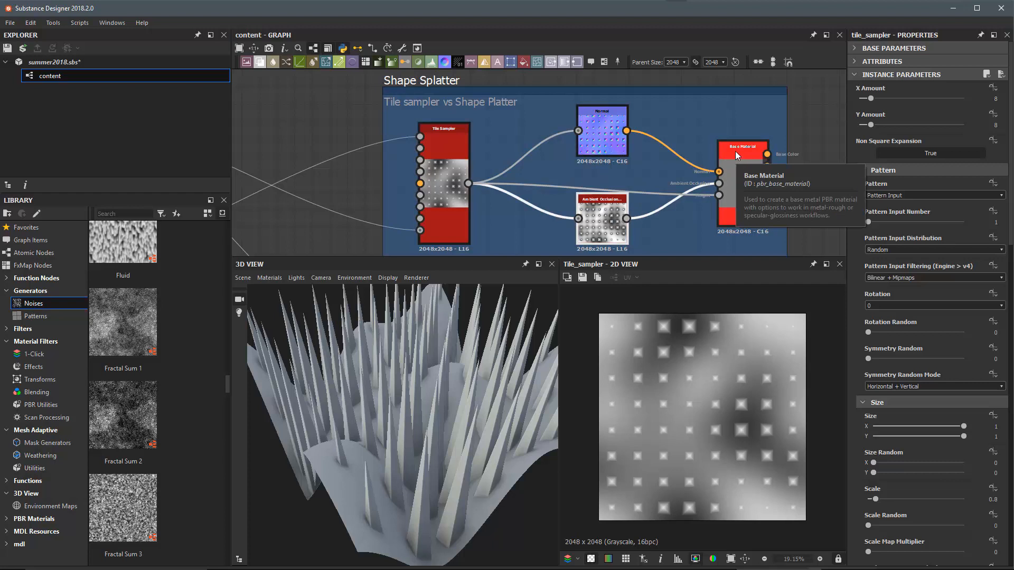
# - Check the 3D preview's mesh and shader definition, and open the default material's settings for tessellation and height scale
pyautogui.moveTo(452, 407); pyautogui.dragTo(456, 376)
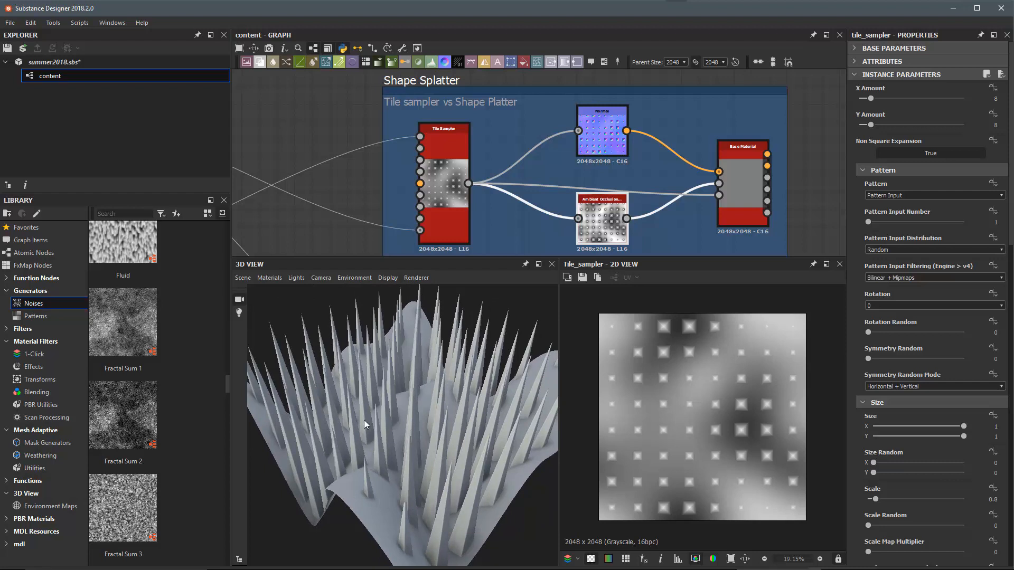
pyautogui.click(242, 280)
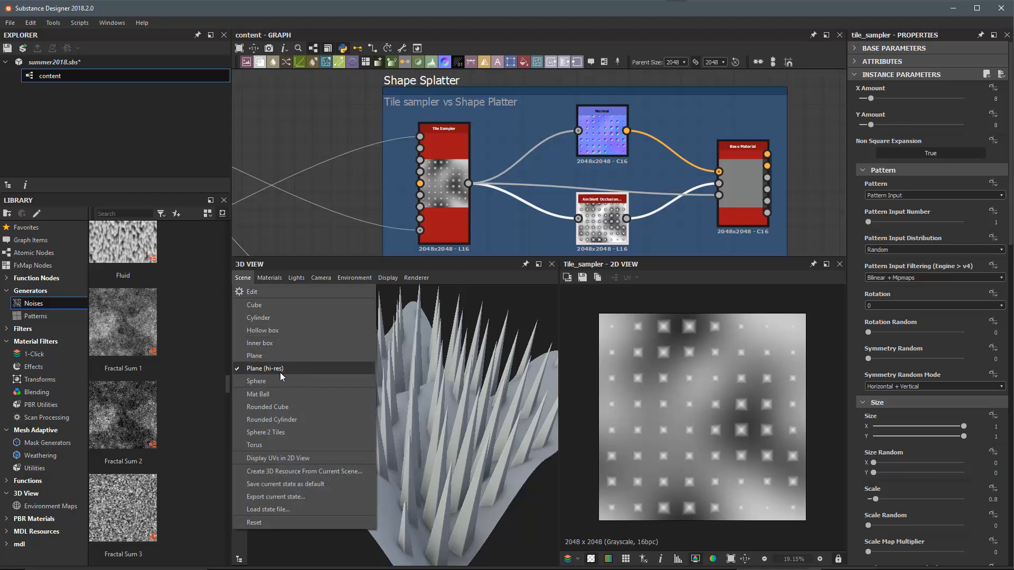
pyautogui.moveTo(269, 280)
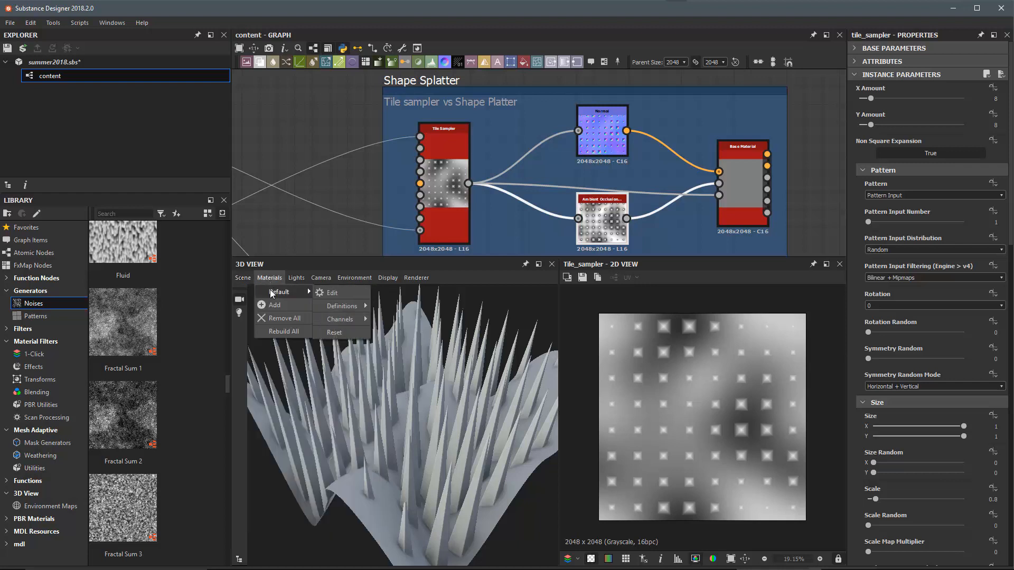
pyautogui.moveTo(340, 307)
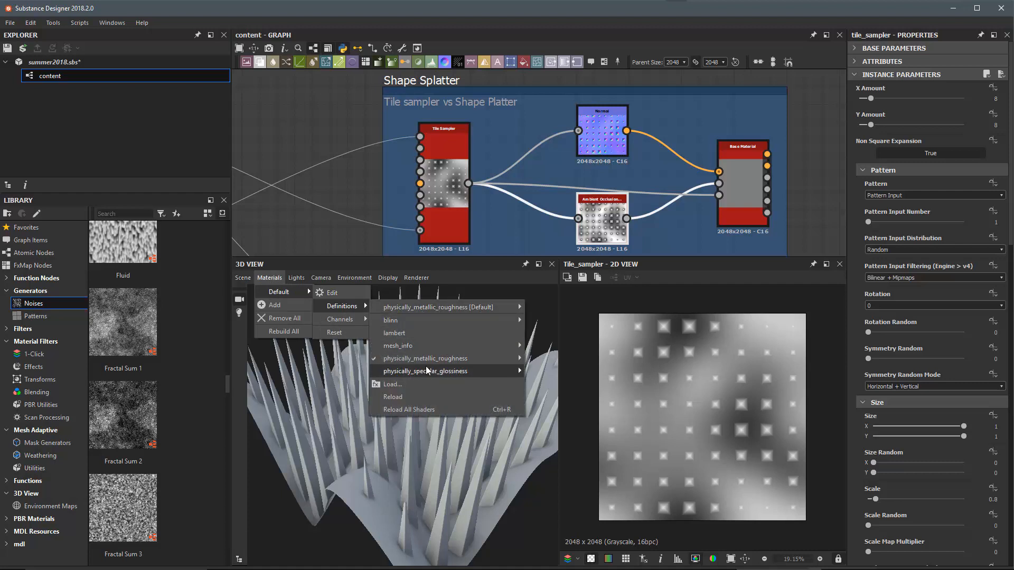
pyautogui.moveTo(426, 359)
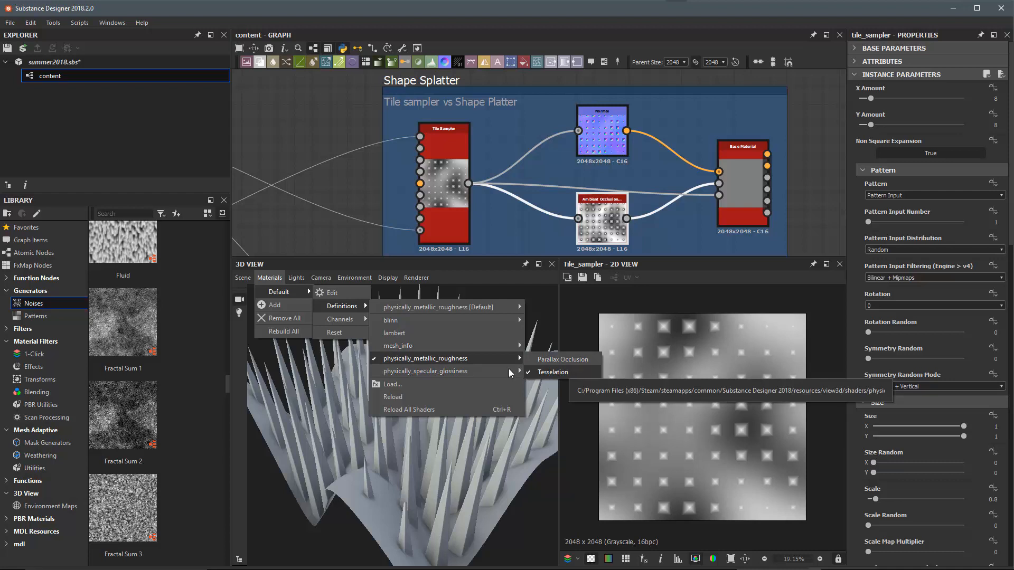
pyautogui.click(338, 291)
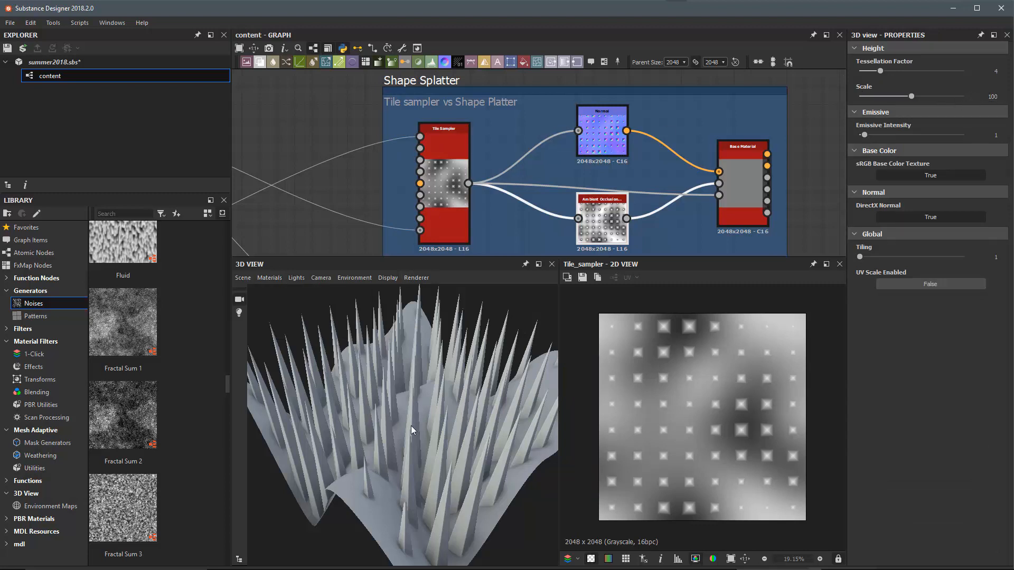
# - Show the pyramid Shape node's parameters and compare the shape with the spikes on the 3D preview
pyautogui.moveTo(429, 452)
pyautogui.mouseDown()
pyautogui.moveTo(437, 436)
pyautogui.moveTo(430, 441)
pyautogui.mouseUp()
pyautogui.moveTo(459, 185); pyautogui.dragTo(616, 142, button='middle')
pyautogui.scroll(-2, 616, 142)
pyautogui.click(322, 200)
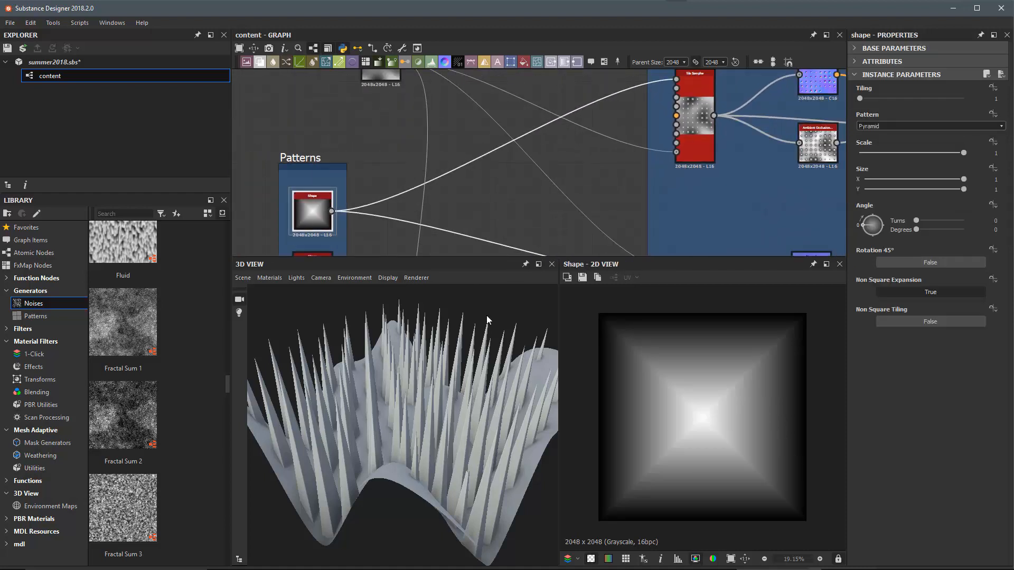
pyautogui.moveTo(379, 433); pyautogui.dragTo(417, 424)
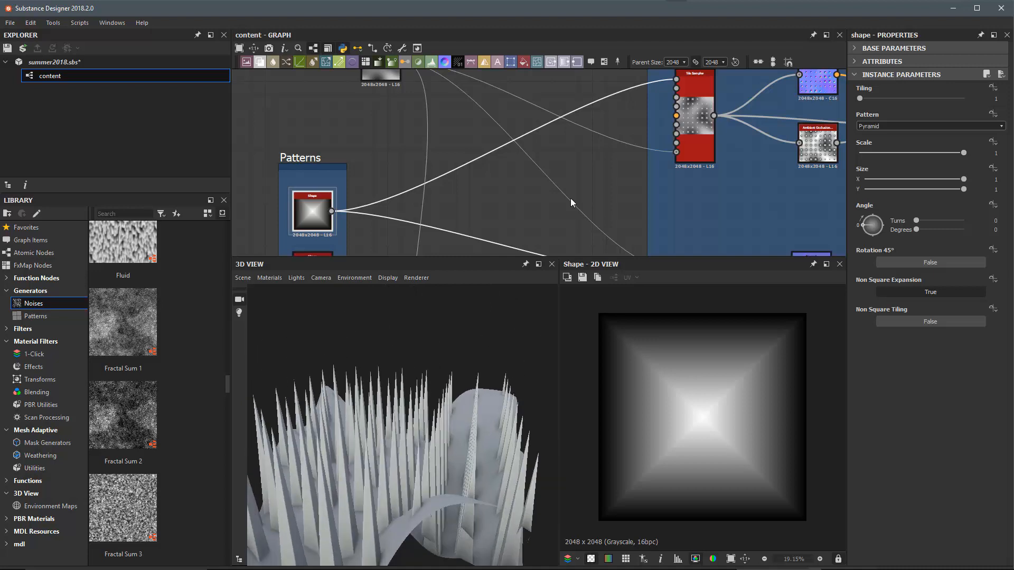
# - Show the Tile Sampler's parameters and examine the direction of its spikes on the terrain from several angles
pyautogui.click(697, 86)
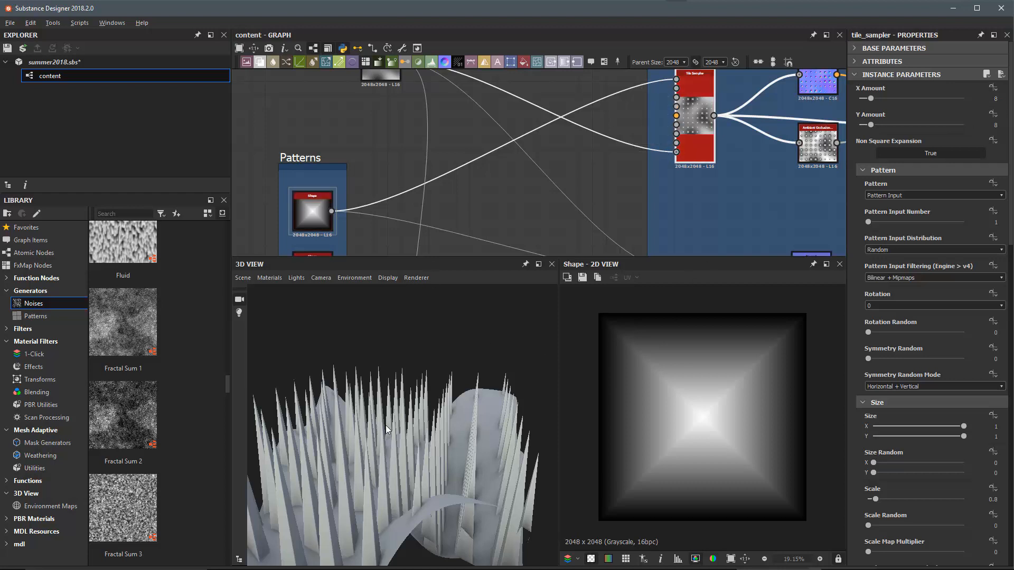
pyautogui.moveTo(386, 426); pyautogui.dragTo(450, 416)
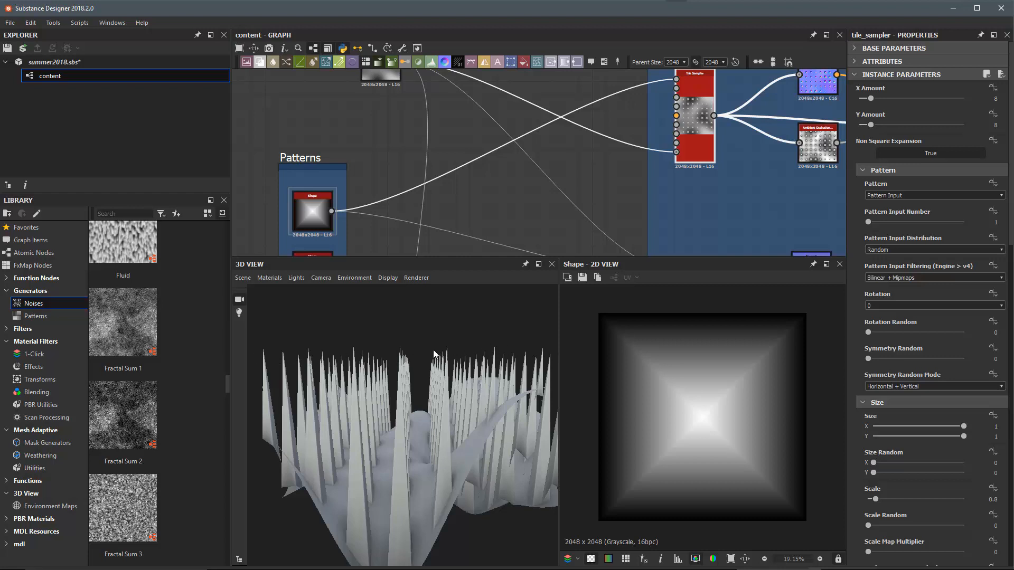
pyautogui.moveTo(470, 373); pyautogui.dragTo(438, 430)
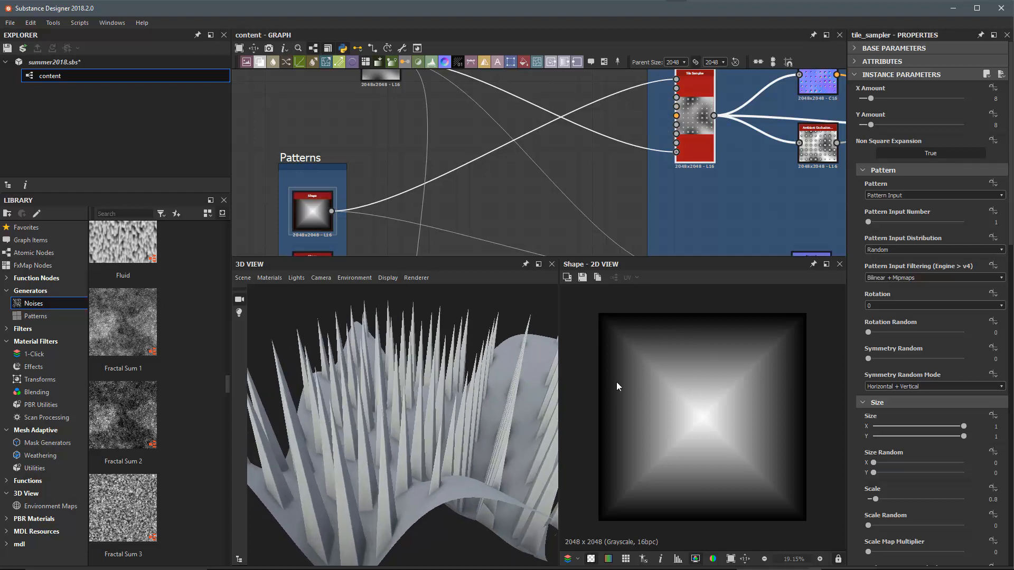
pyautogui.moveTo(468, 422); pyautogui.dragTo(439, 430)
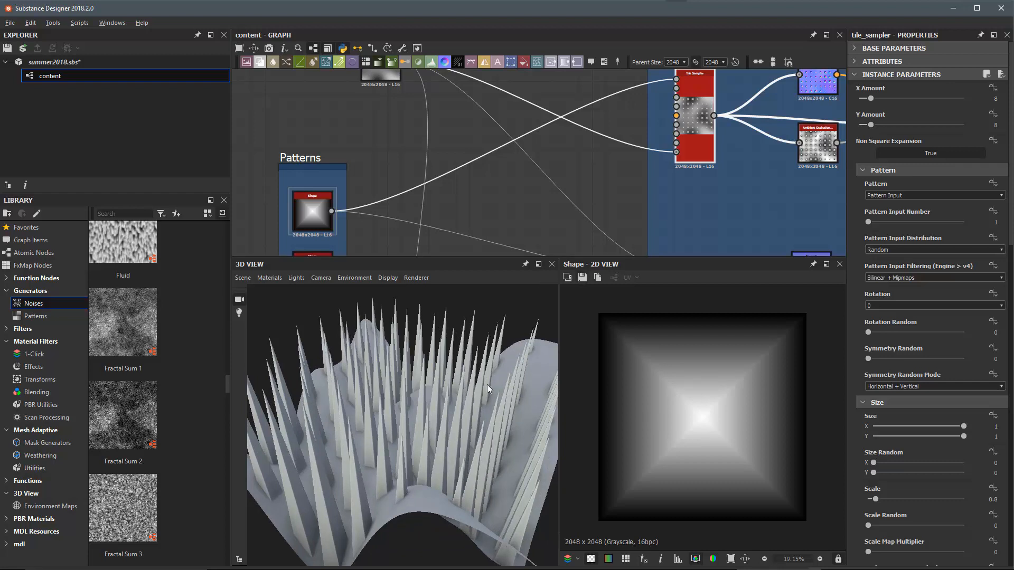
pyautogui.moveTo(472, 359); pyautogui.dragTo(385, 318)
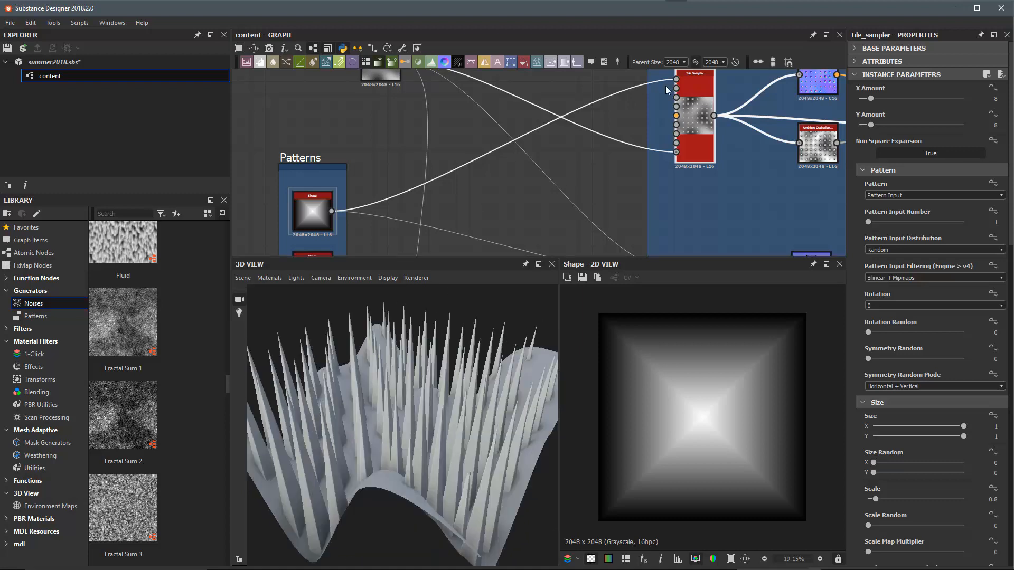
# - Show the Shape Splatter's parameters and preview the sources of its background input and first pattern input
pyautogui.scroll(-2, 666, 105)
pyautogui.scroll(-2, 668, 116)
pyautogui.scroll(3, 638, 125)
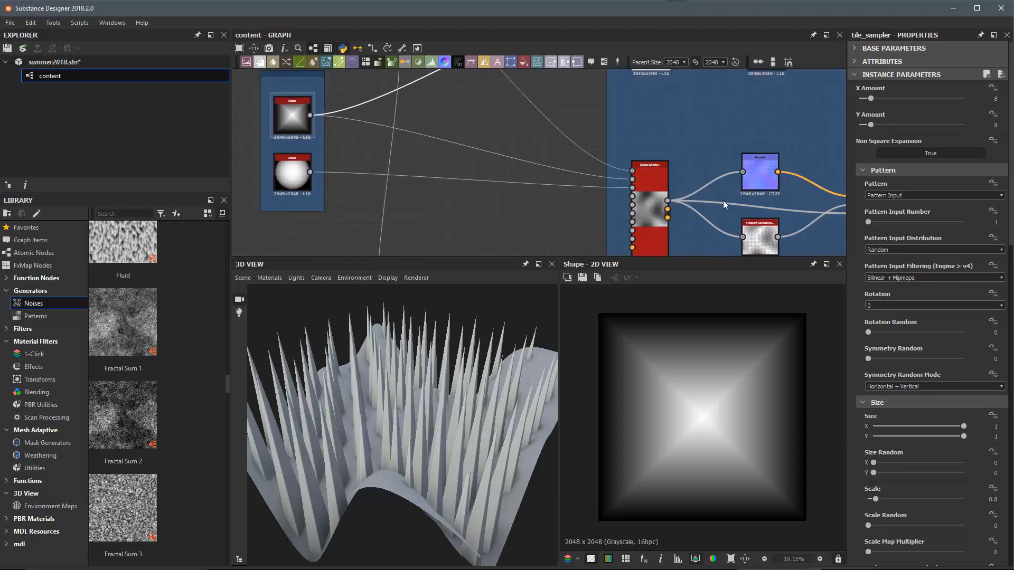
pyautogui.scroll(-2, 667, 174)
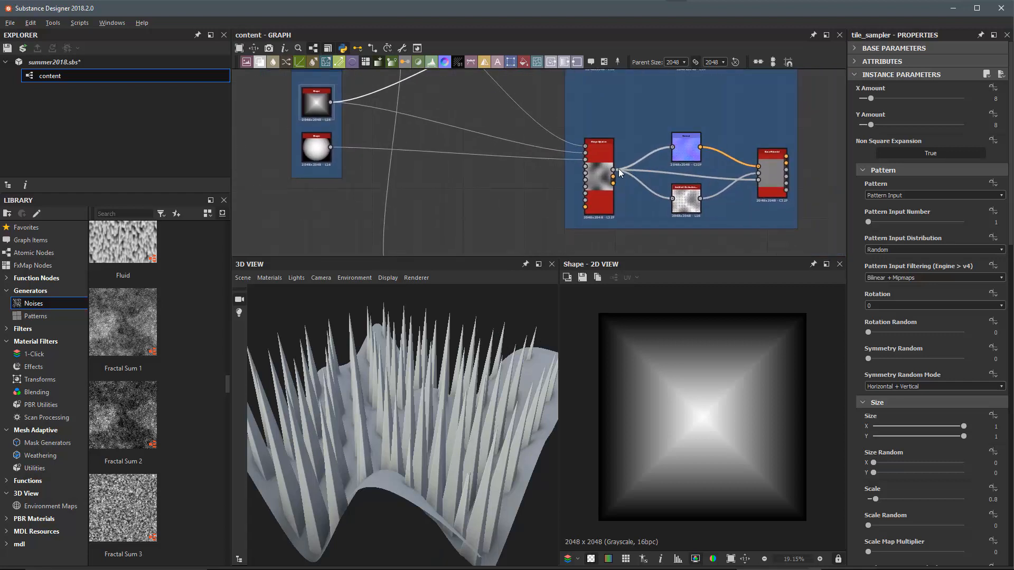
pyautogui.scroll(2, 653, 176)
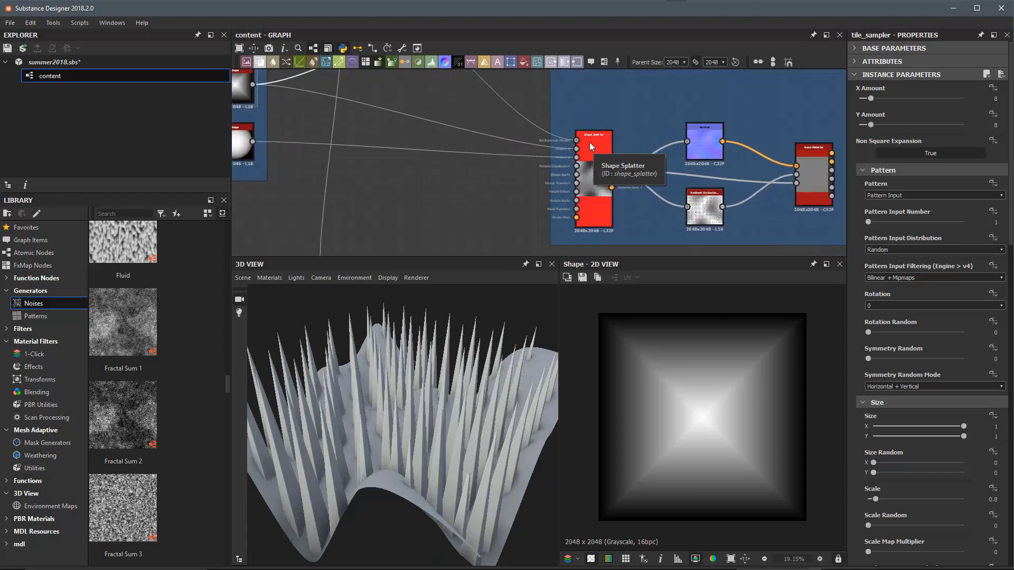
pyautogui.scroll(2, 608, 155)
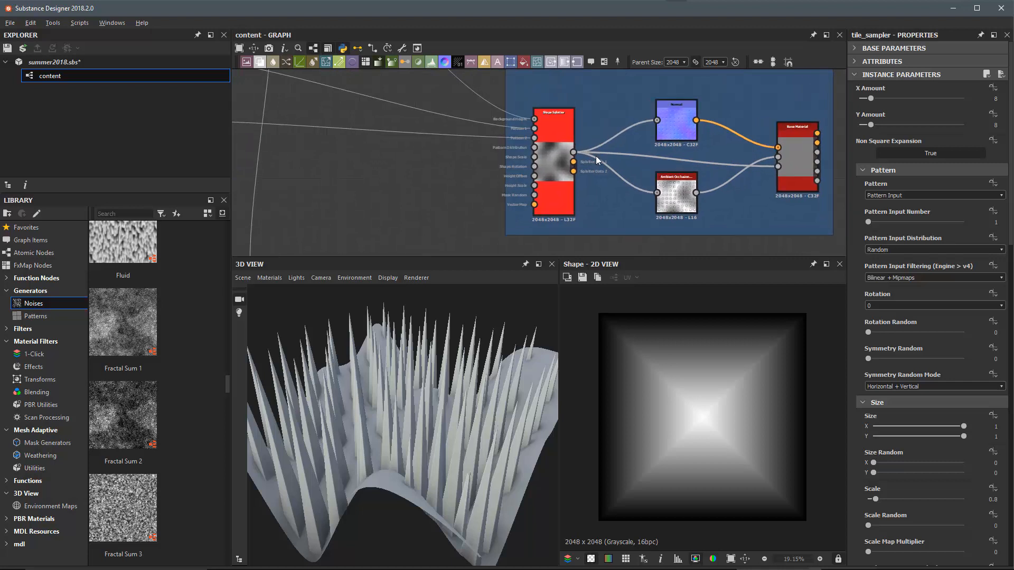
pyautogui.click(528, 117)
pyautogui.click(531, 117)
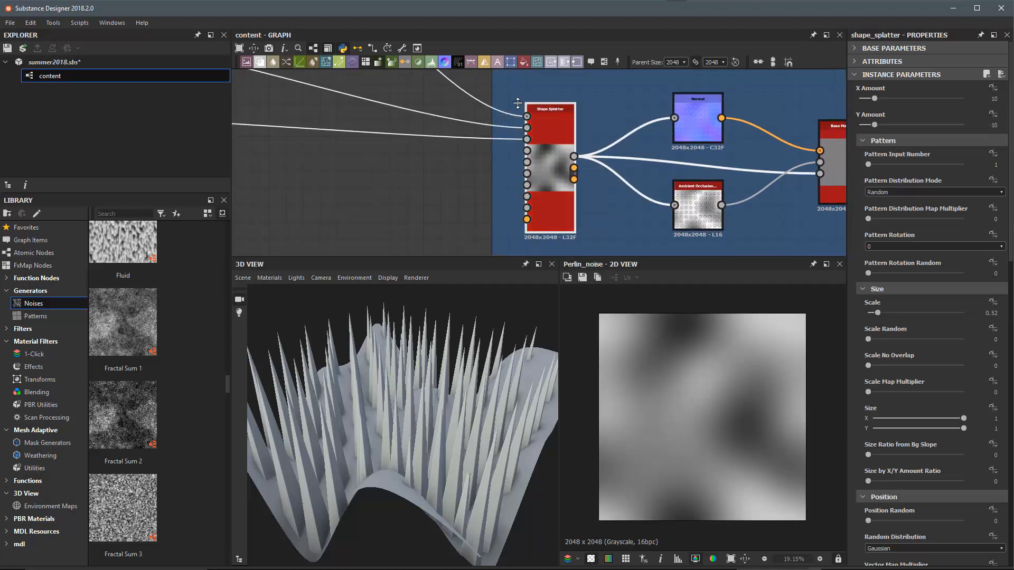
pyautogui.click(526, 128)
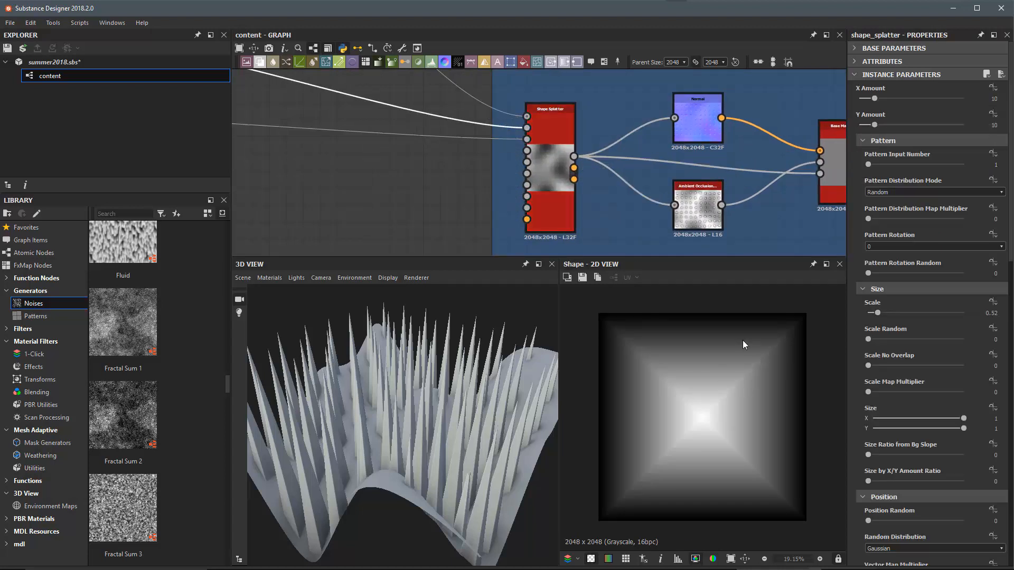
# - Apply the Base Material node of the Shape Splatter branch to the 3D preview
pyautogui.moveTo(699, 119); pyautogui.dragTo(632, 119, button='middle')
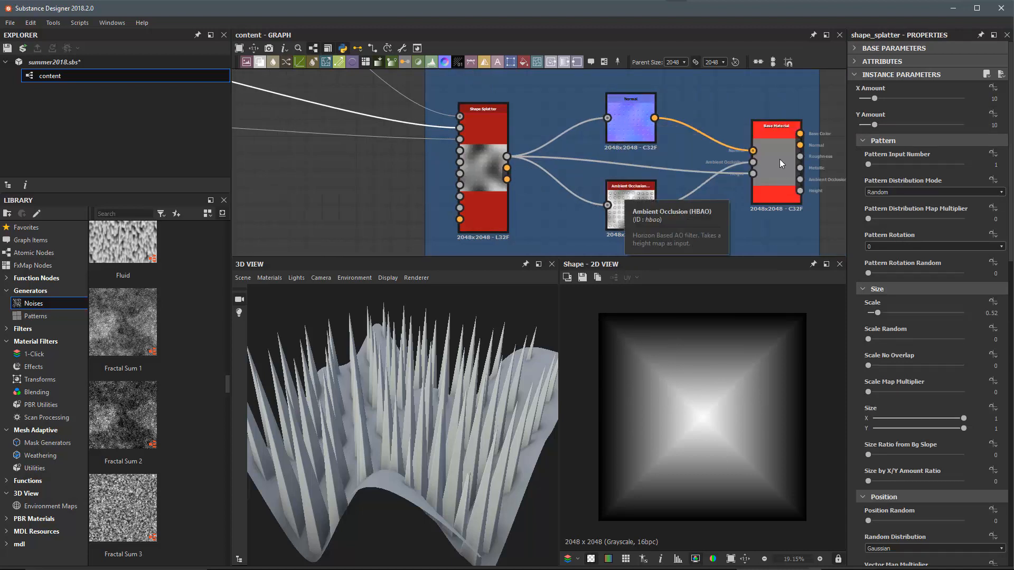
pyautogui.moveTo(682, 188); pyautogui.dragTo(695, 185, button='middle')
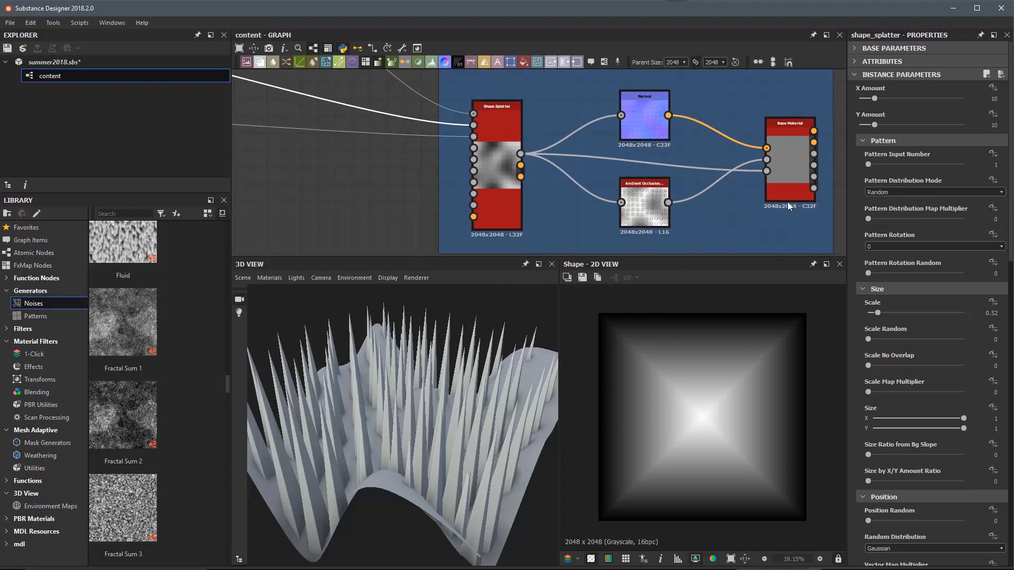
pyautogui.moveTo(784, 135); pyautogui.dragTo(412, 400)
pyautogui.moveTo(455, 461)
pyautogui.mouseDown()
pyautogui.moveTo(488, 435)
pyautogui.moveTo(421, 433)
pyautogui.moveTo(470, 417)
pyautogui.moveTo(420, 407)
pyautogui.moveTo(457, 498)
pyautogui.moveTo(471, 478)
pyautogui.moveTo(470, 506)
pyautogui.moveTo(446, 467)
pyautogui.mouseUp()
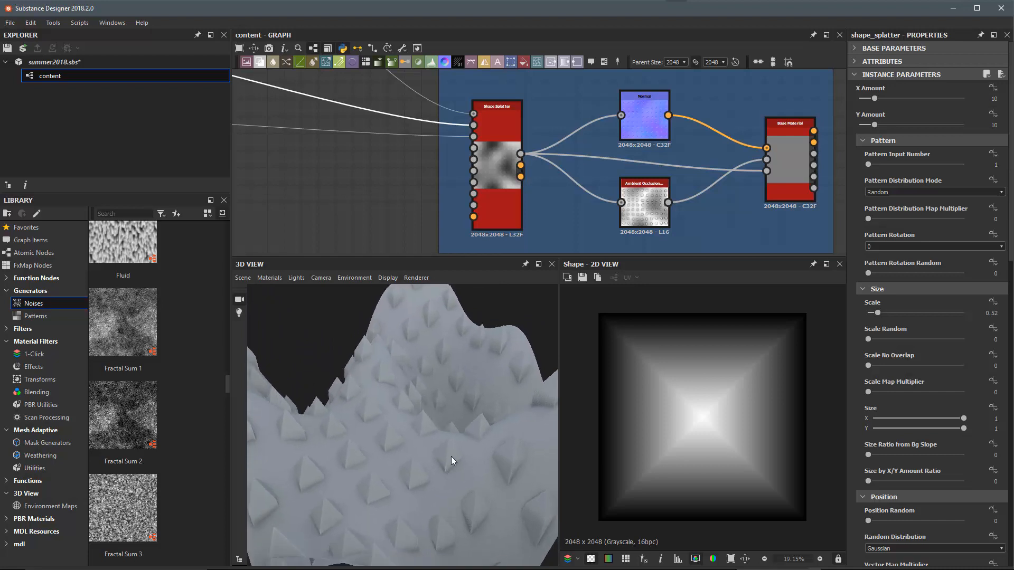
# - Examine from several angles how the splattered pyramids sit on the terrain's slopes in the 3D preview
pyautogui.moveTo(497, 445); pyautogui.dragTo(484, 498)
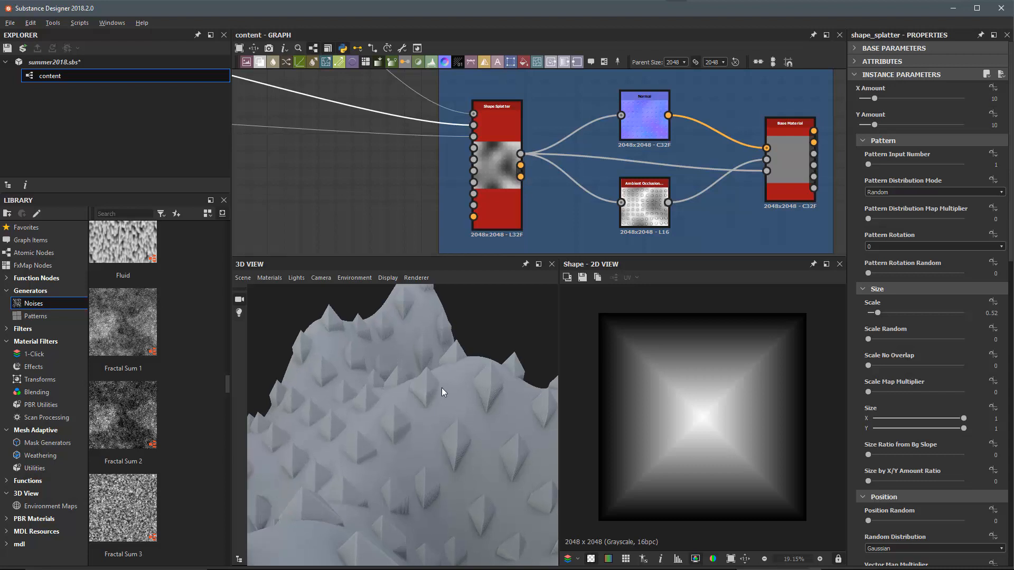
pyautogui.moveTo(436, 373); pyautogui.dragTo(423, 440)
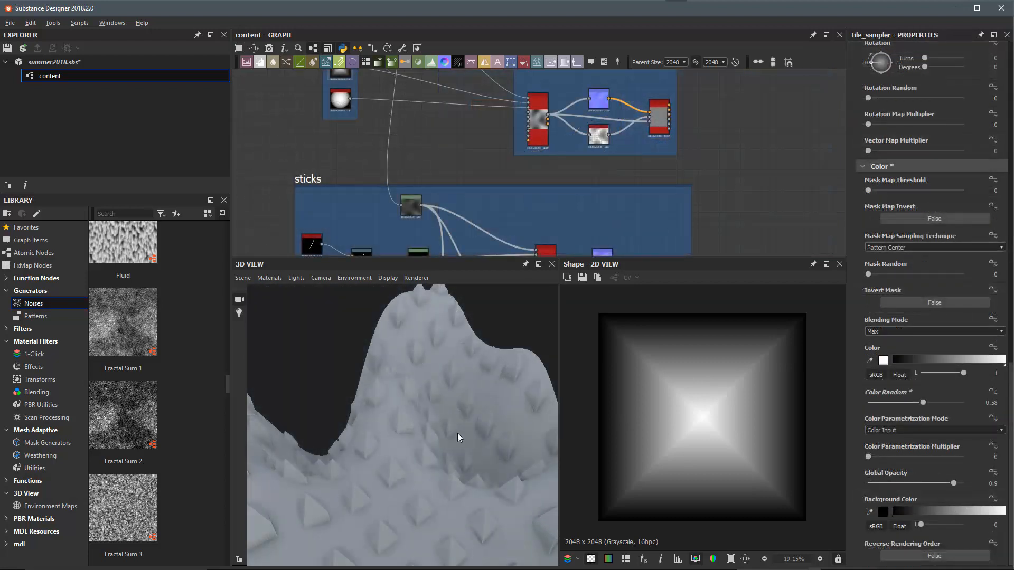
pyautogui.moveTo(457, 434); pyautogui.dragTo(424, 455)
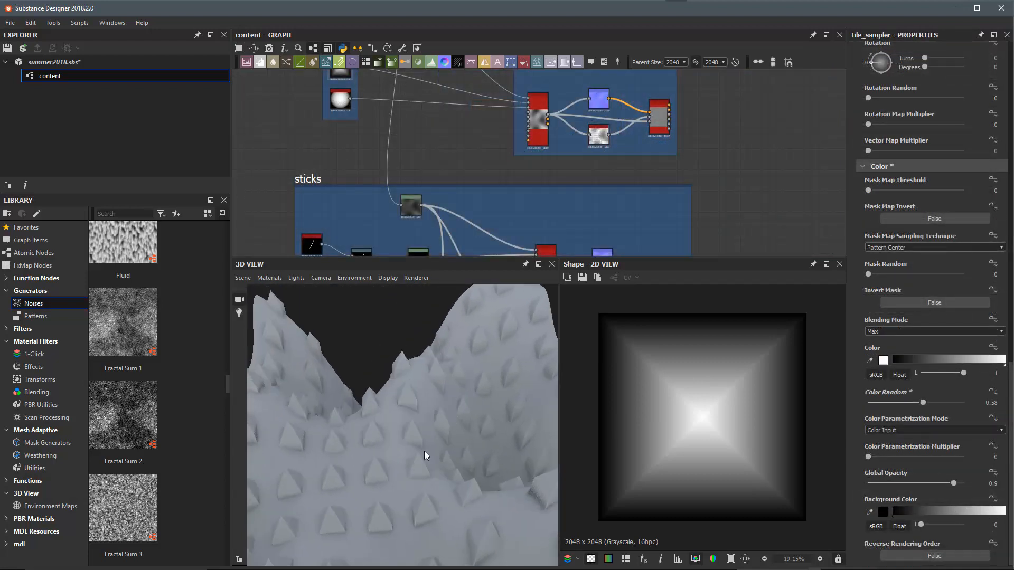
# - Examine the Shape Splatter node in the graph and check which mesh the 3D scene uses for the terrain
pyautogui.moveTo(556, 140); pyautogui.dragTo(625, 192, button='middle')
pyautogui.scroll(6, 615, 153)
pyautogui.moveTo(615, 157); pyautogui.dragTo(650, 133, button='middle')
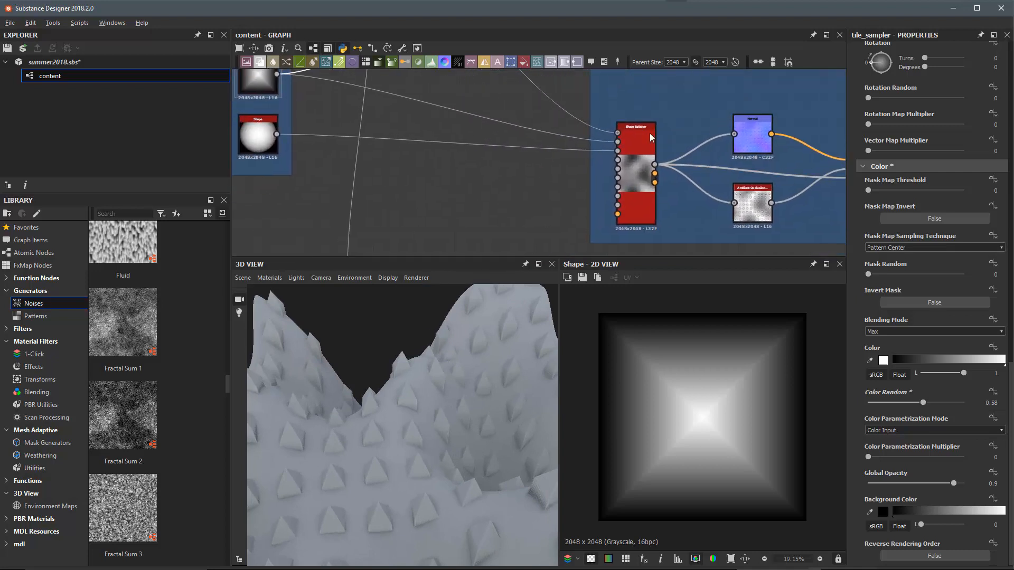
pyautogui.scroll(3, 646, 131)
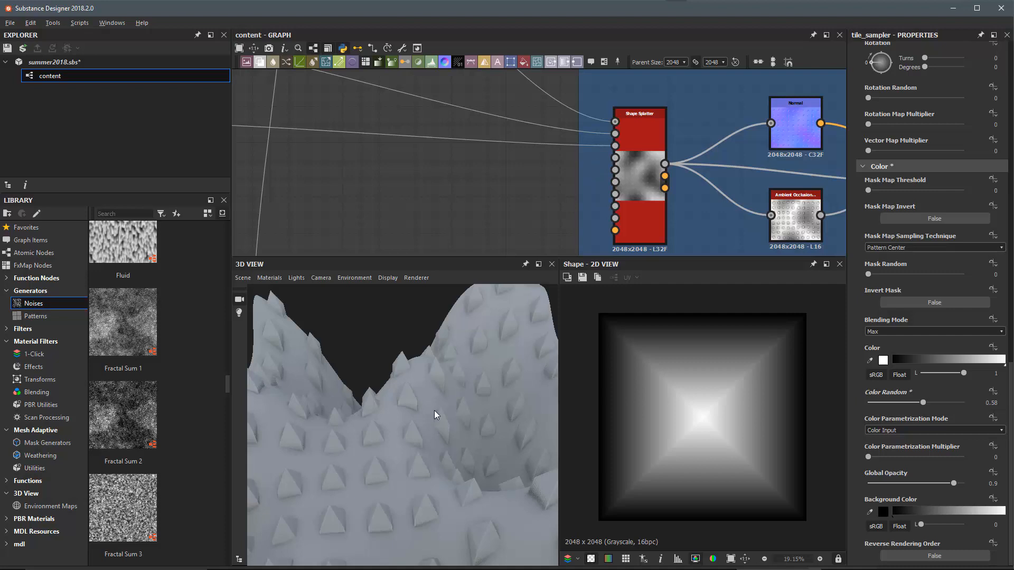
pyautogui.keyDown('alt'); pyautogui.moveTo(435, 410); pyautogui.dragTo(336, 374); pyautogui.keyUp('alt')
pyautogui.click(242, 278)
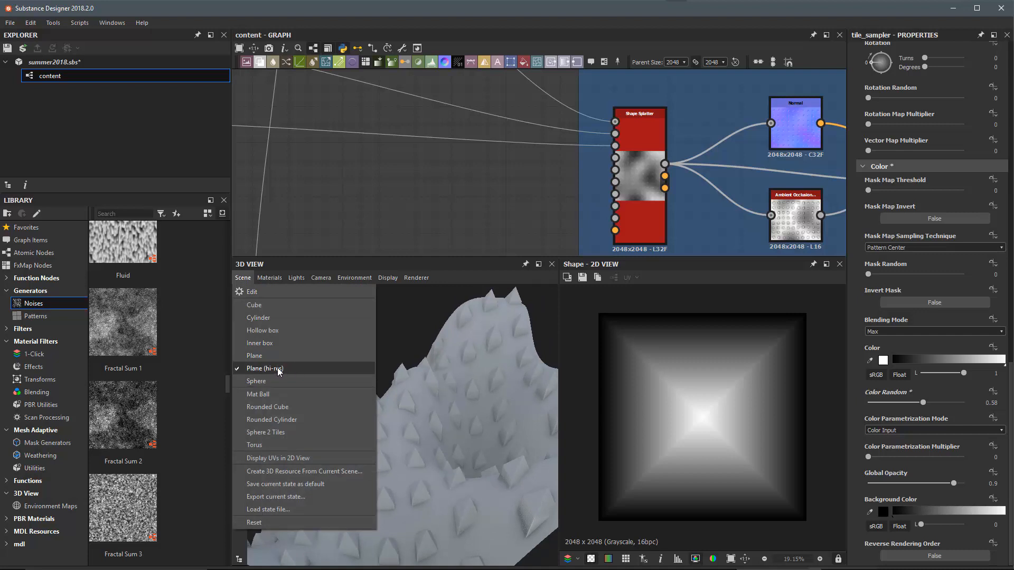
pyautogui.click(436, 418)
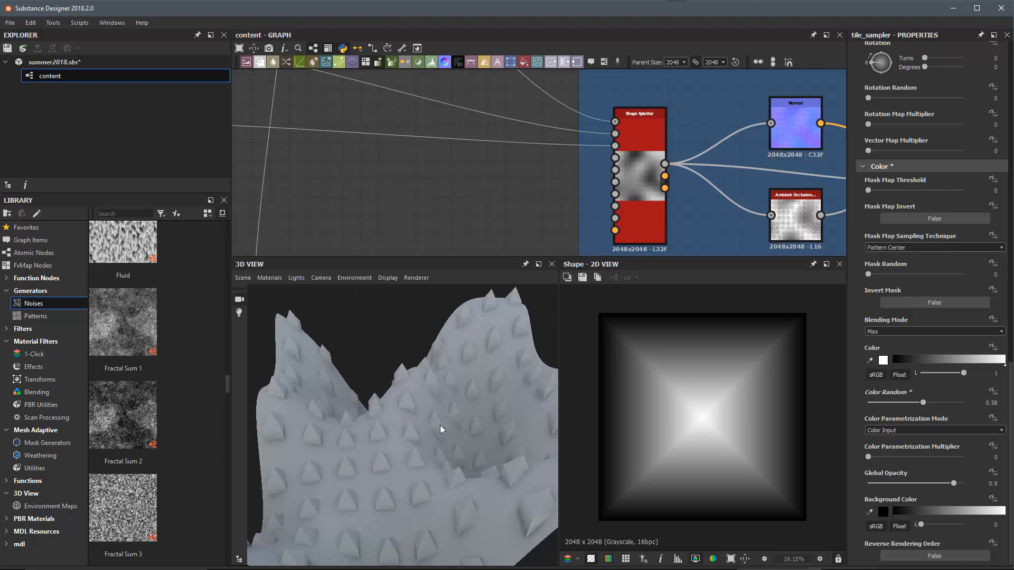
pyautogui.keyDown('alt'); pyautogui.moveTo(440, 426); pyautogui.dragTo(413, 396); pyautogui.keyUp('alt')
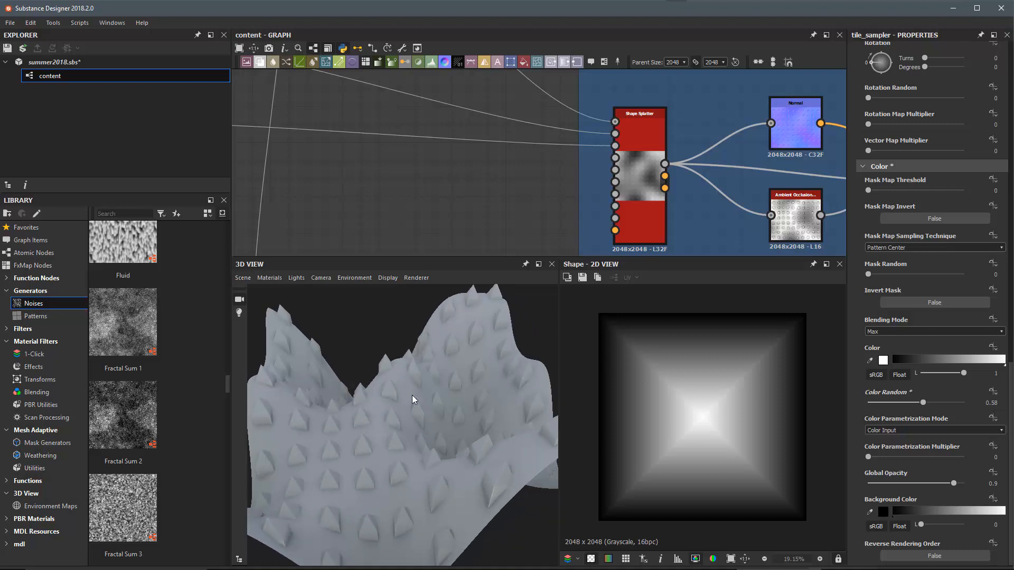
# - Show the default 3D material's properties, including the tessellation factor and height scale
pyautogui.click(270, 278)
pyautogui.moveTo(273, 295)
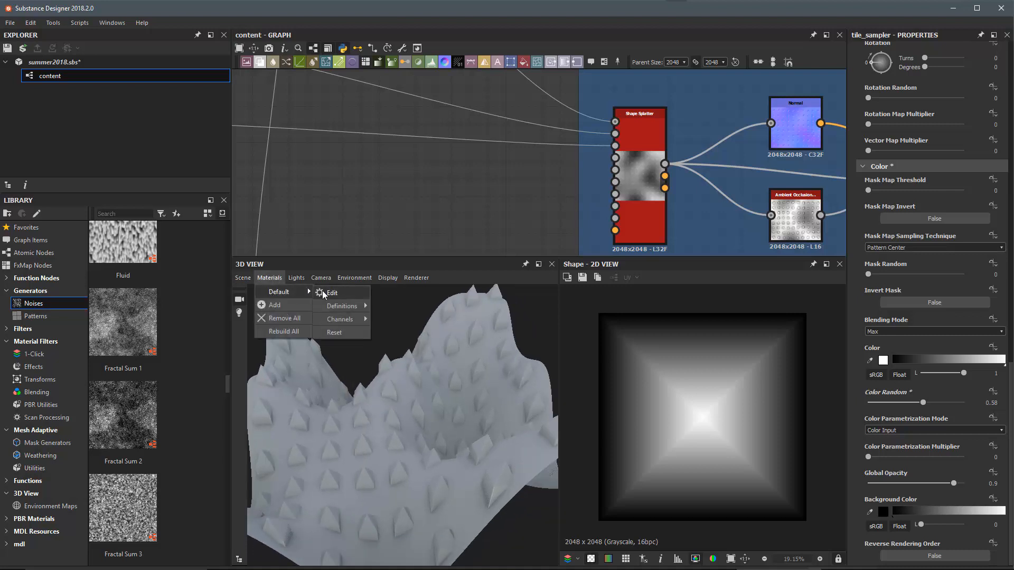
pyautogui.click(325, 293)
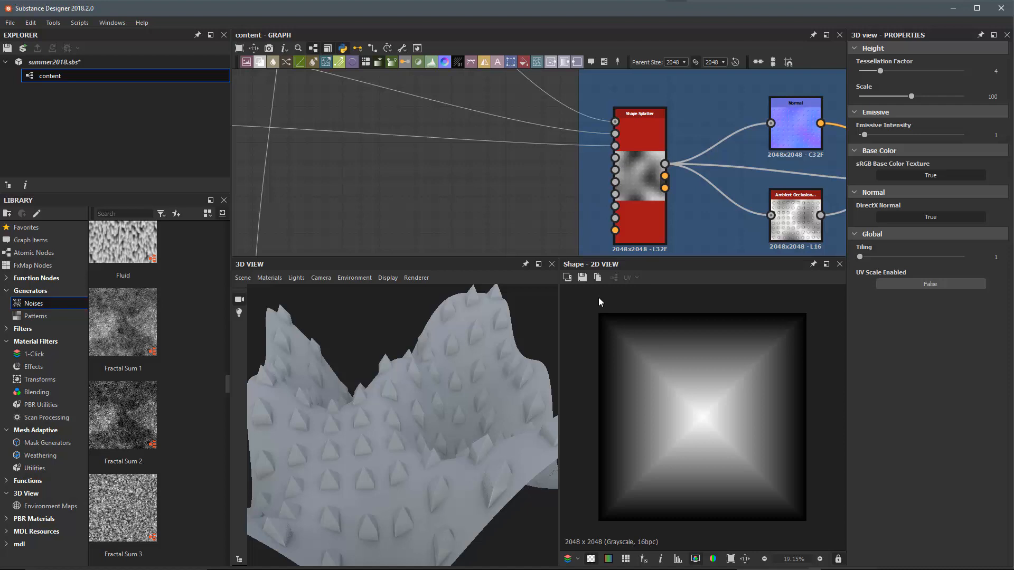
pyautogui.moveTo(460, 369); pyautogui.dragTo(510, 316)
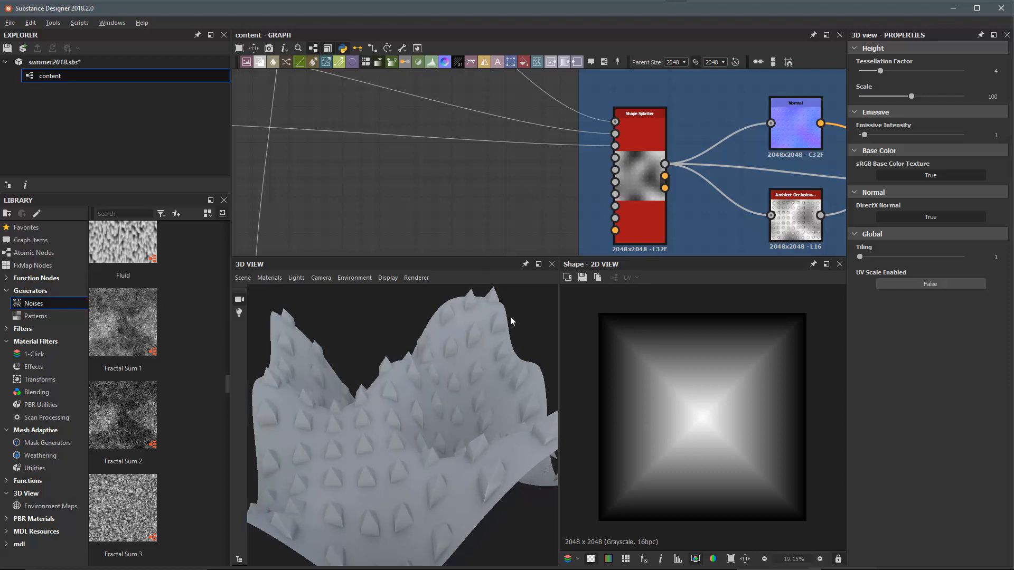
# - Preview the Shape and Normal nodes in the graph's Scale frame
pyautogui.scroll(-5, 490, 126)
pyautogui.moveTo(408, 173); pyautogui.dragTo(617, 157, button='middle')
pyautogui.scroll(3, 458, 155)
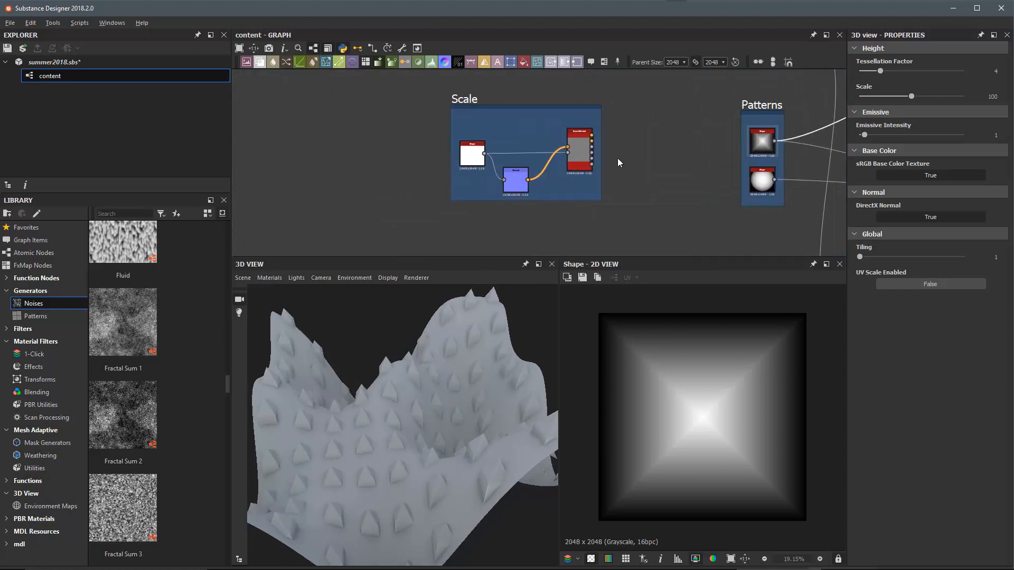
pyautogui.scroll(3, 594, 149)
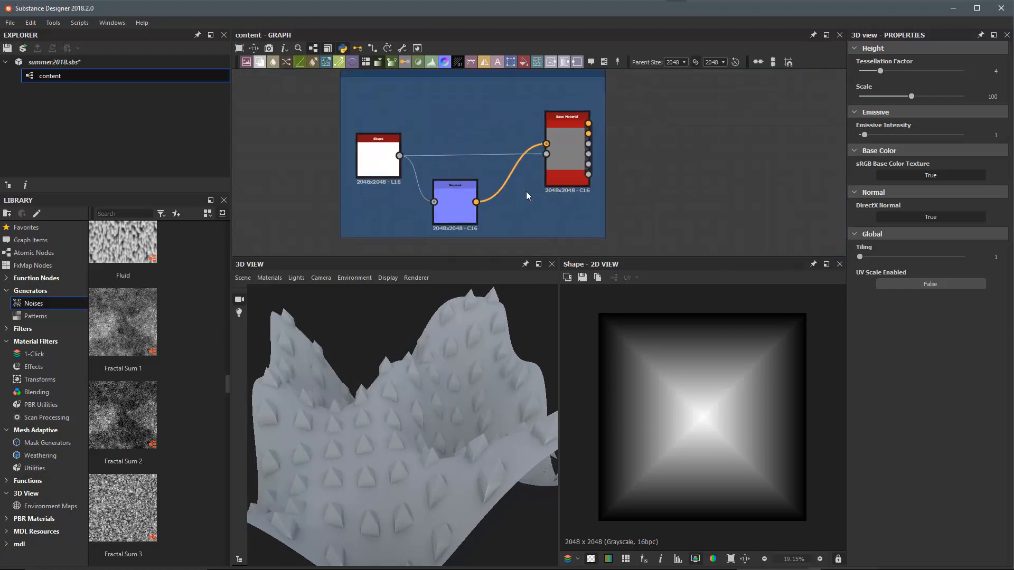
pyautogui.doubleClick(371, 157)
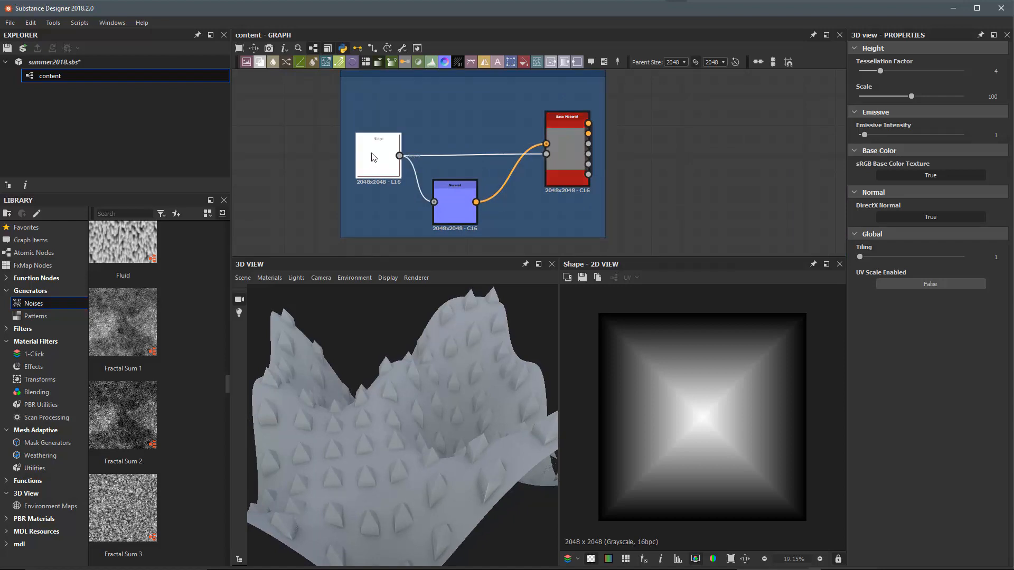
pyautogui.doubleClick(462, 202)
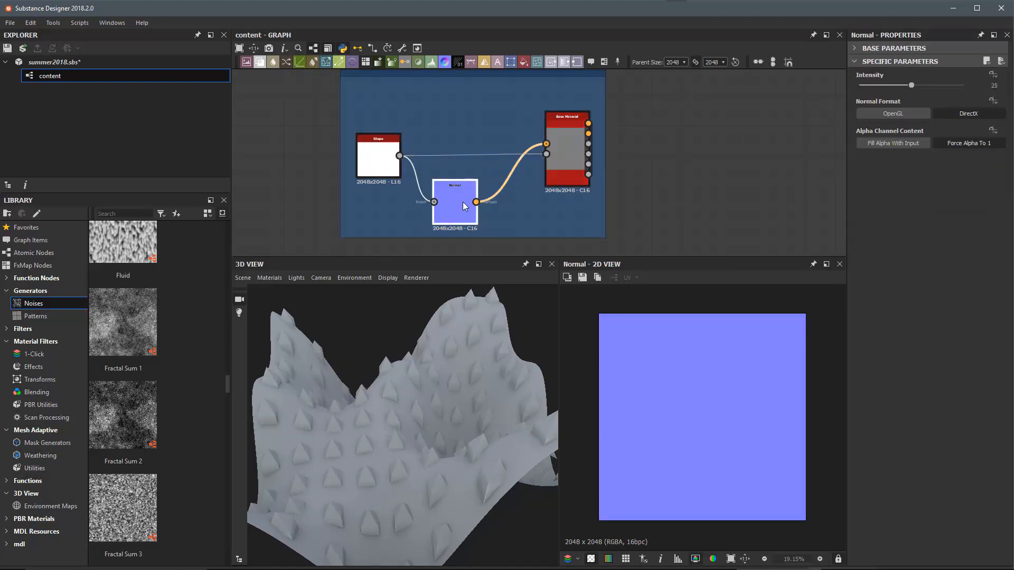
# - View the Scale frame's Base Material outputs in the 3D preview and examine the displaced block from another angle
pyautogui.moveTo(564, 138); pyautogui.dragTo(429, 389, button='right')
pyautogui.moveTo(472, 435); pyautogui.dragTo(316, 347, button='right')
pyautogui.moveTo(316, 347); pyautogui.dragTo(410, 377)
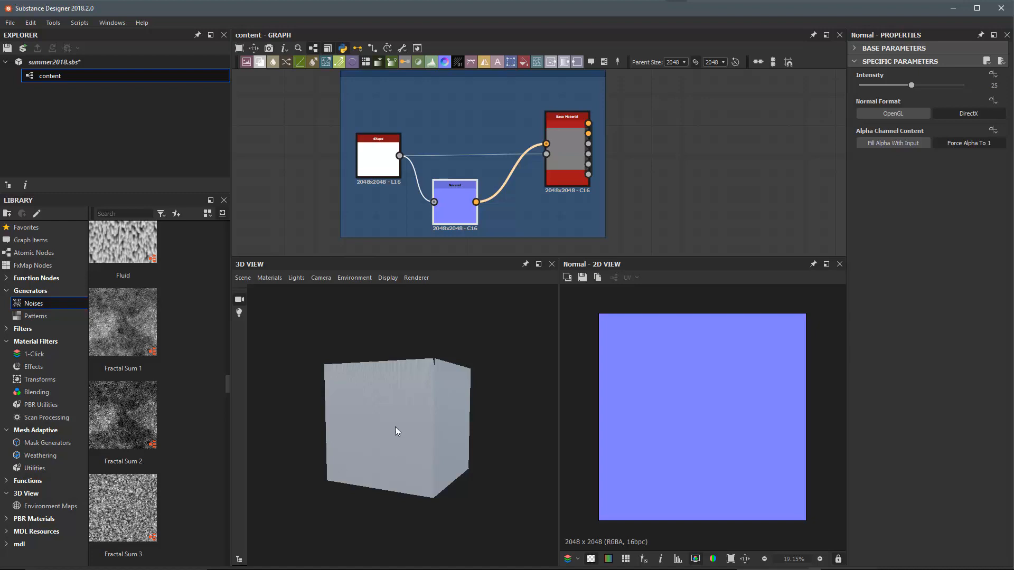
# - Show the parameters of the Scale frame's Shape node and examine the square's border up close in the 2D view
pyautogui.click(373, 160)
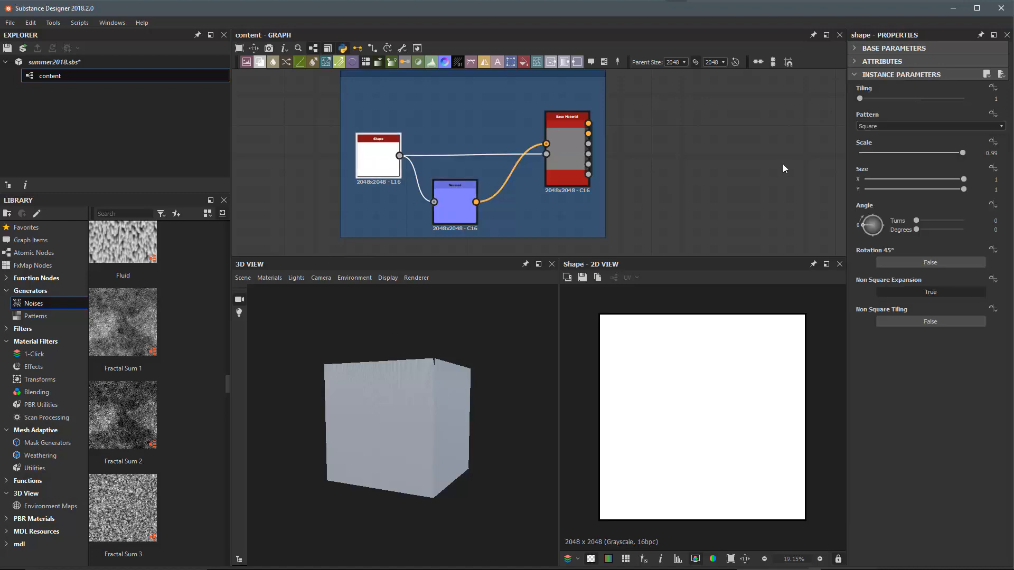
pyautogui.doubleClick(870, 125)
pyautogui.scroll(5, 662, 370)
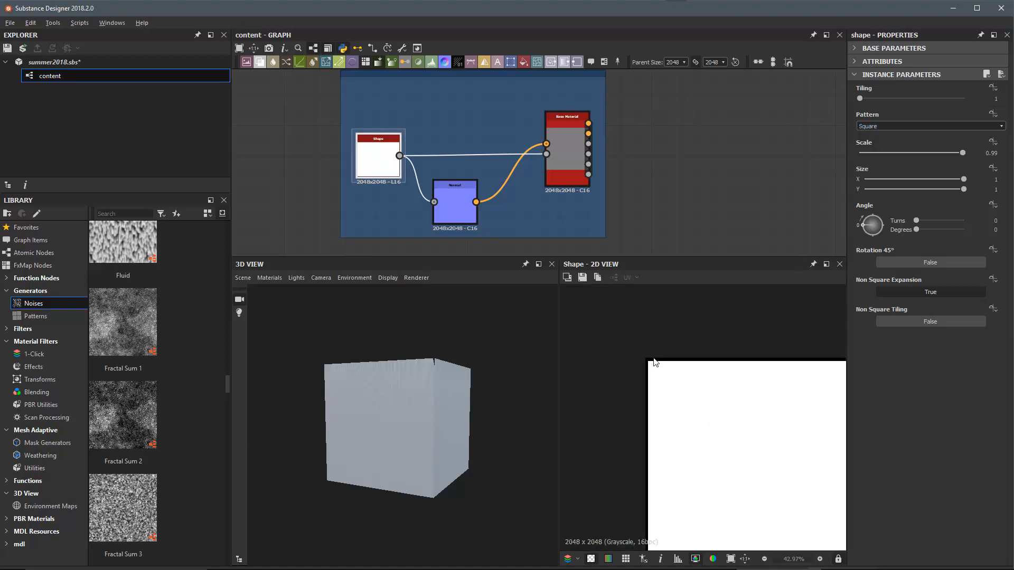
pyautogui.scroll(2, 667, 389)
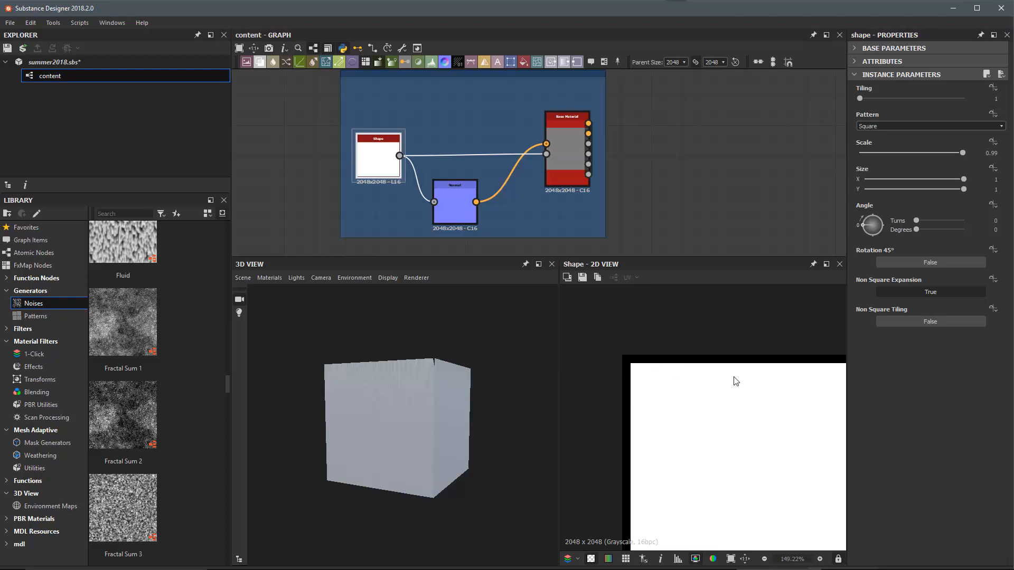
pyautogui.scroll(-2, 702, 425)
pyautogui.scroll(-5, 614, 379)
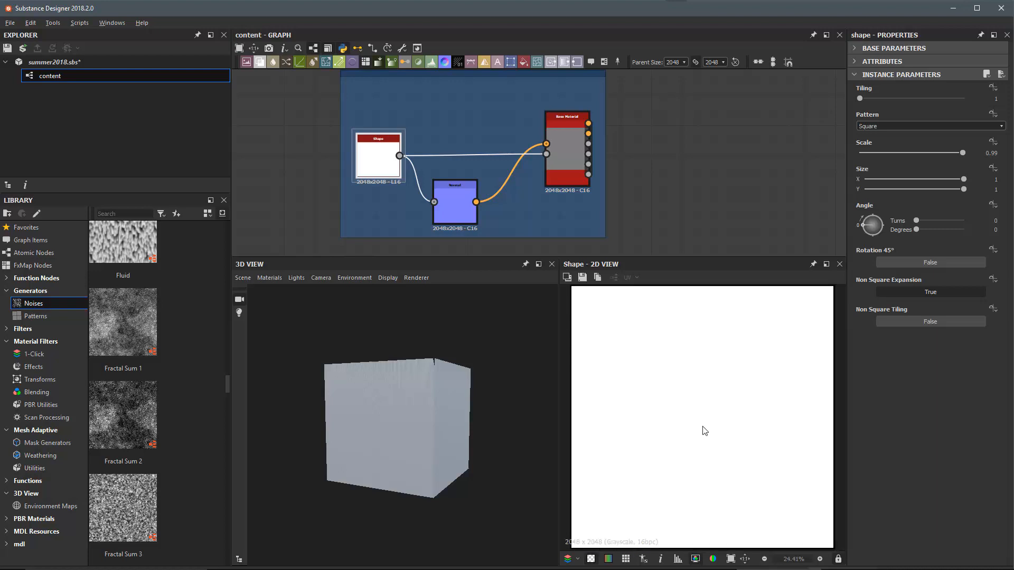
pyautogui.scroll(-1, 686, 402)
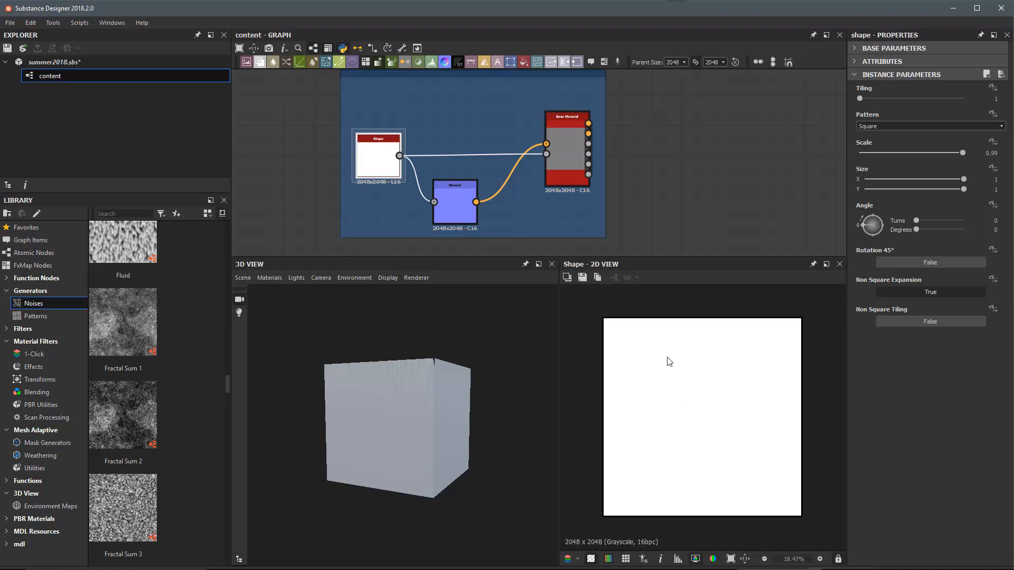
# - Inspect the pixel information of the square in the 2D view and examine the displaced block's corners in 3D
pyautogui.click(660, 559)
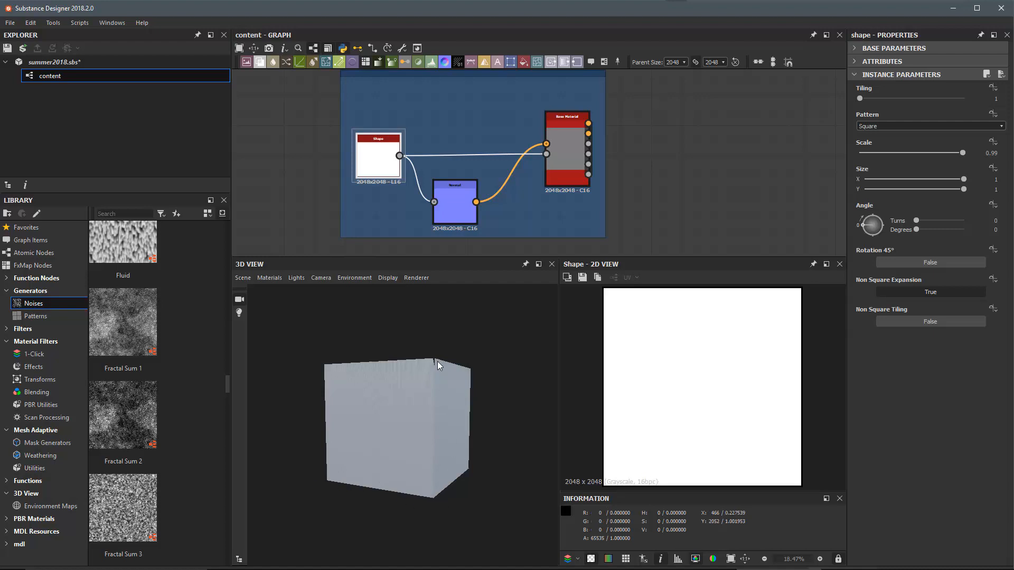
pyautogui.moveTo(458, 382); pyautogui.dragTo(402, 365)
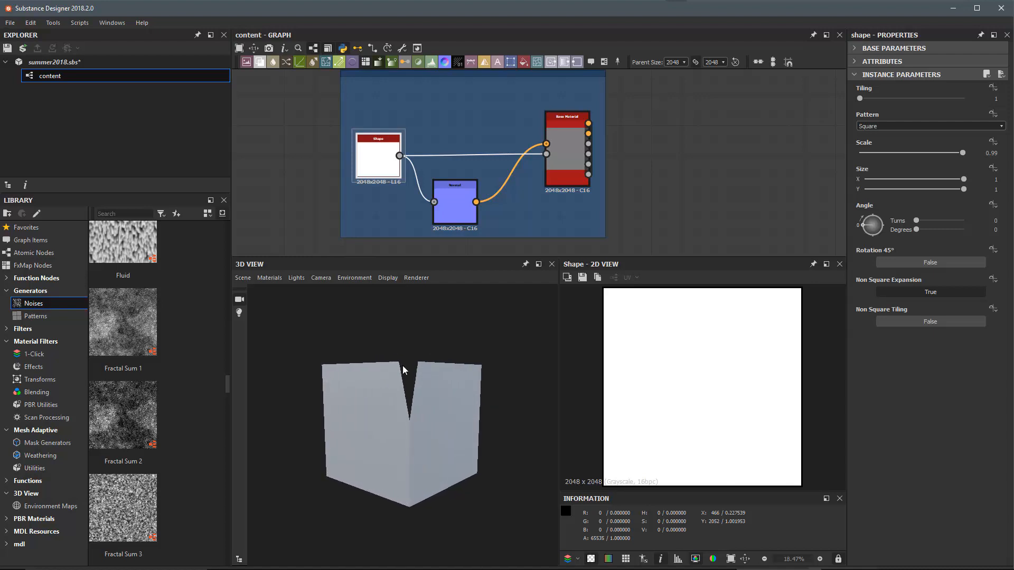
pyautogui.moveTo(372, 441); pyautogui.dragTo(438, 457)
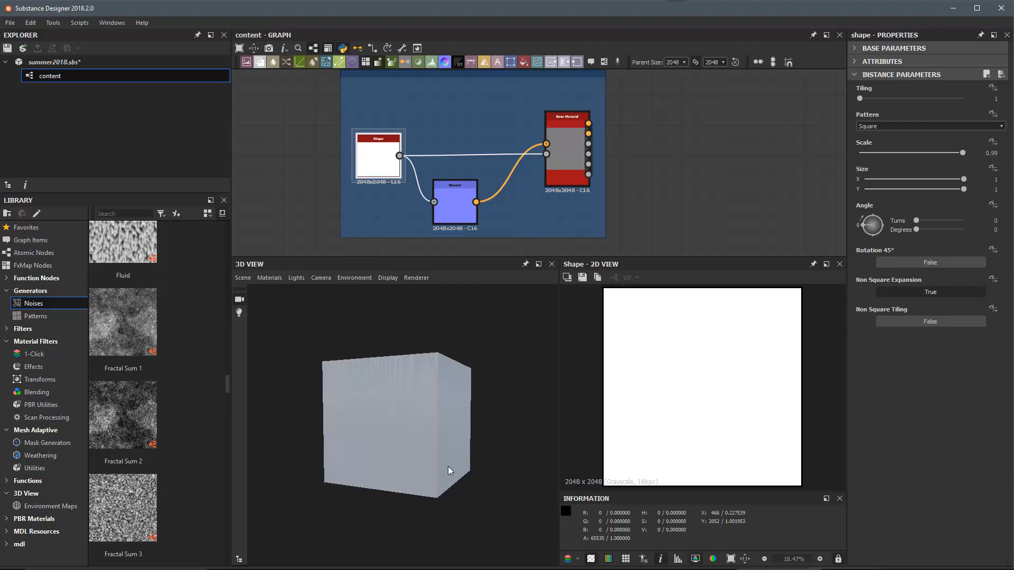
pyautogui.click(839, 499)
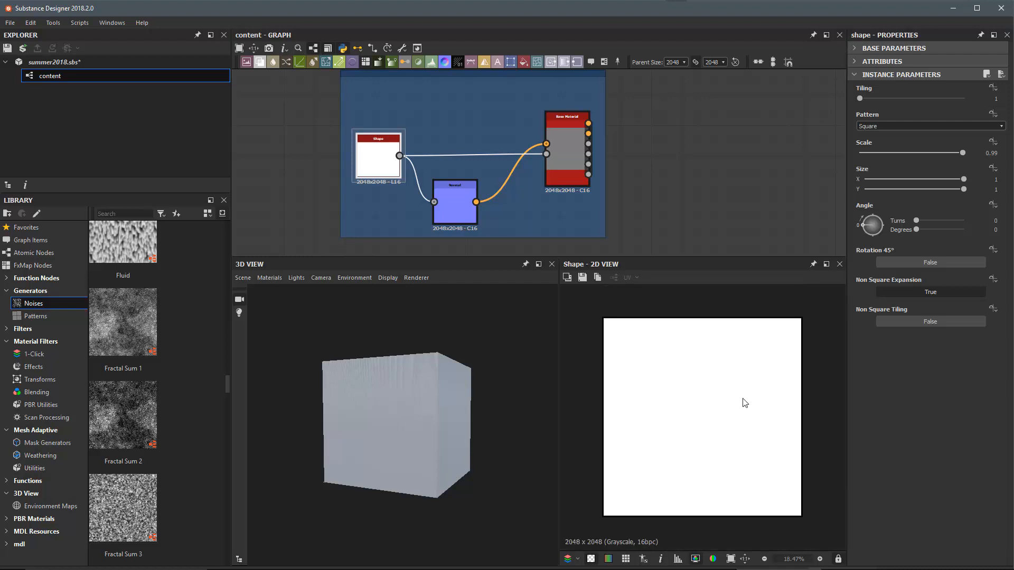
# - Apply the Shape Splatter branch's Base Material to the 3D preview and frame the pyramids on the slopes up close
pyautogui.scroll(-3, 639, 208)
pyautogui.moveTo(611, 160); pyautogui.dragTo(451, 152, button='middle')
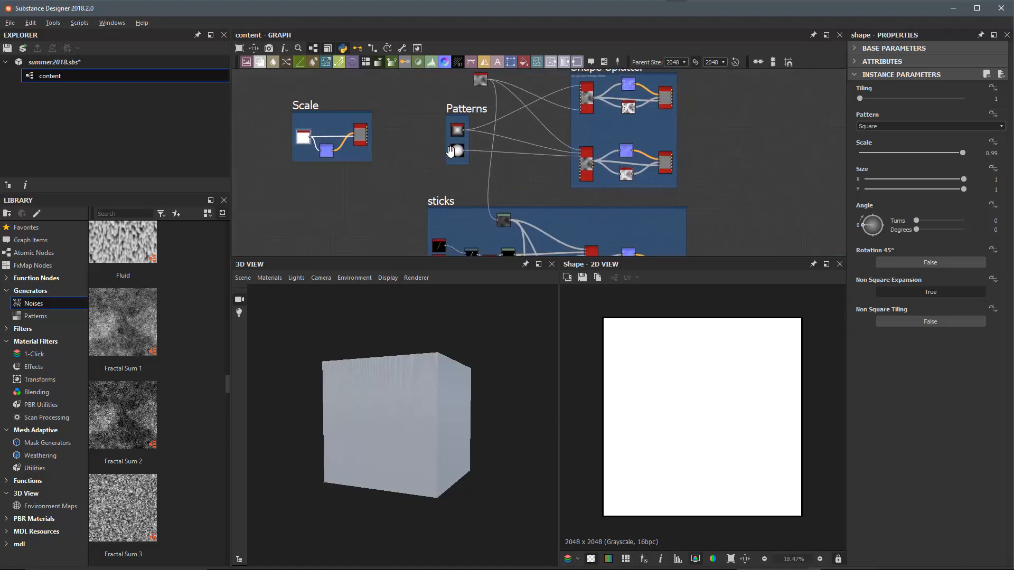
pyautogui.scroll(5, 584, 196)
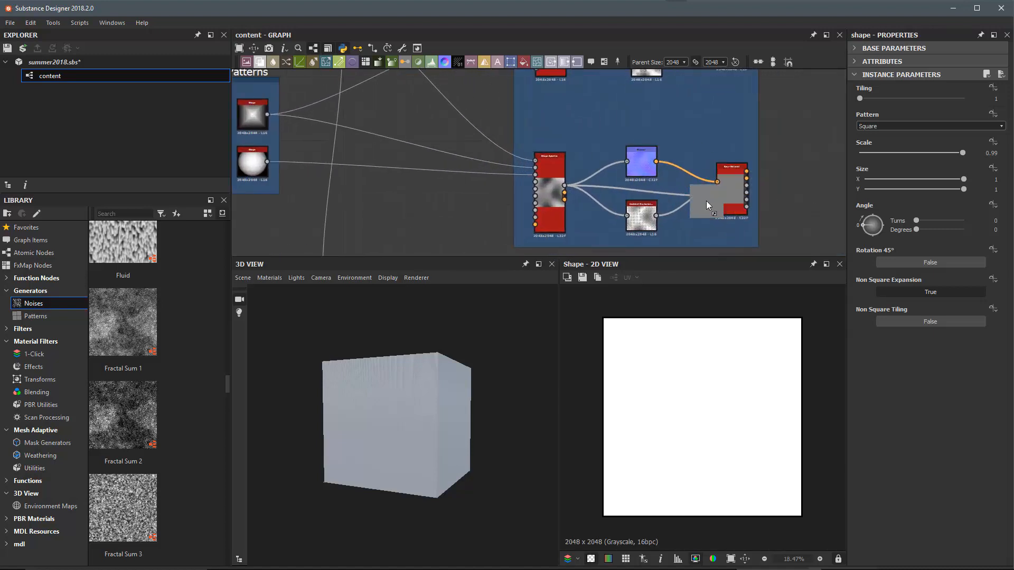
pyautogui.scroll(4, 426, 429)
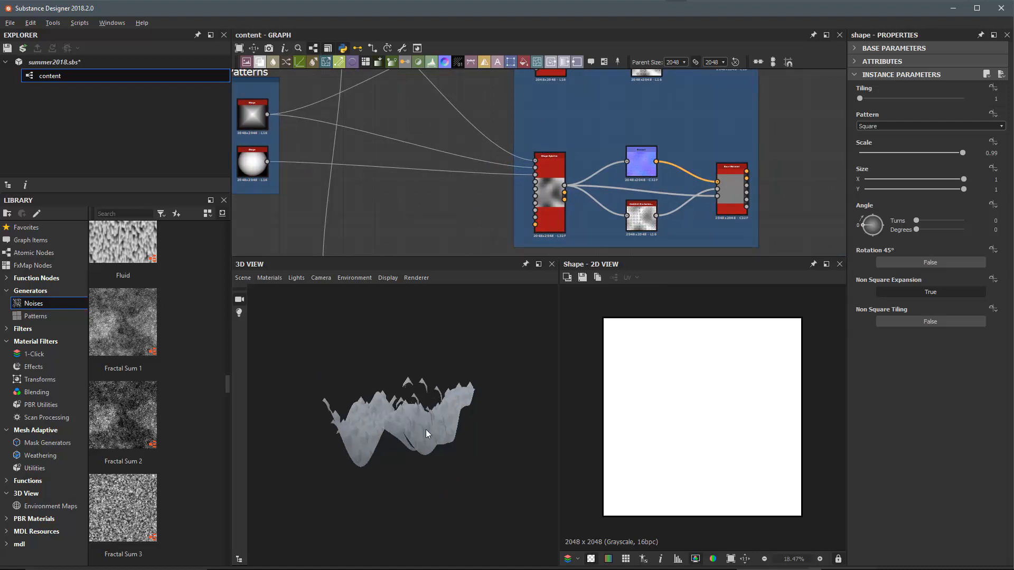
pyautogui.moveTo(444, 434); pyautogui.dragTo(475, 439)
pyautogui.scroll(3, 410, 429)
pyautogui.scroll(1, 655, 243)
pyautogui.scroll(3, 626, 158)
# - Show the Shape Splatter's parameters and compare its inputs and outputs with those of the Tile Sampler node
pyautogui.click(595, 133)
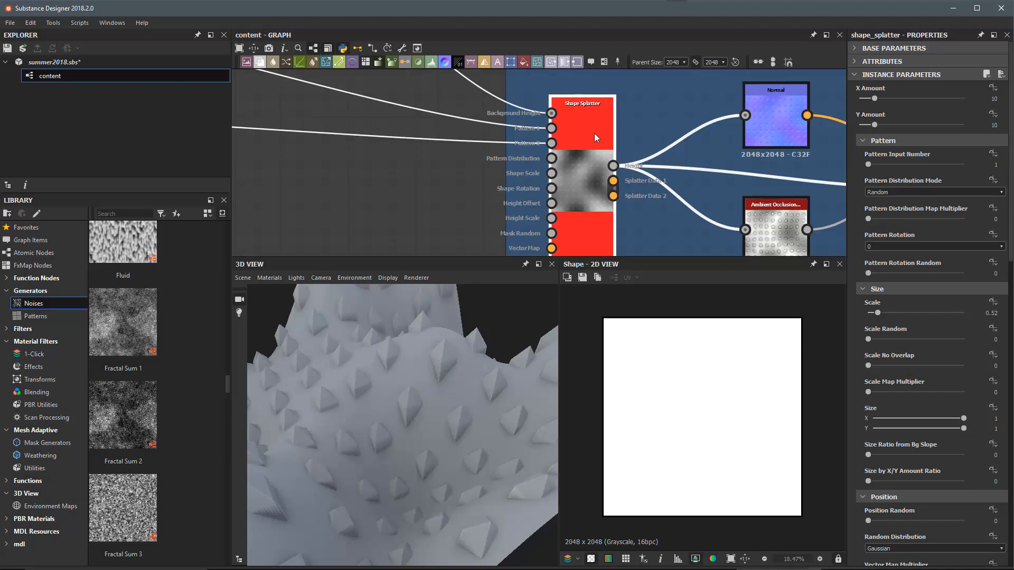
pyautogui.scroll(1, 581, 130)
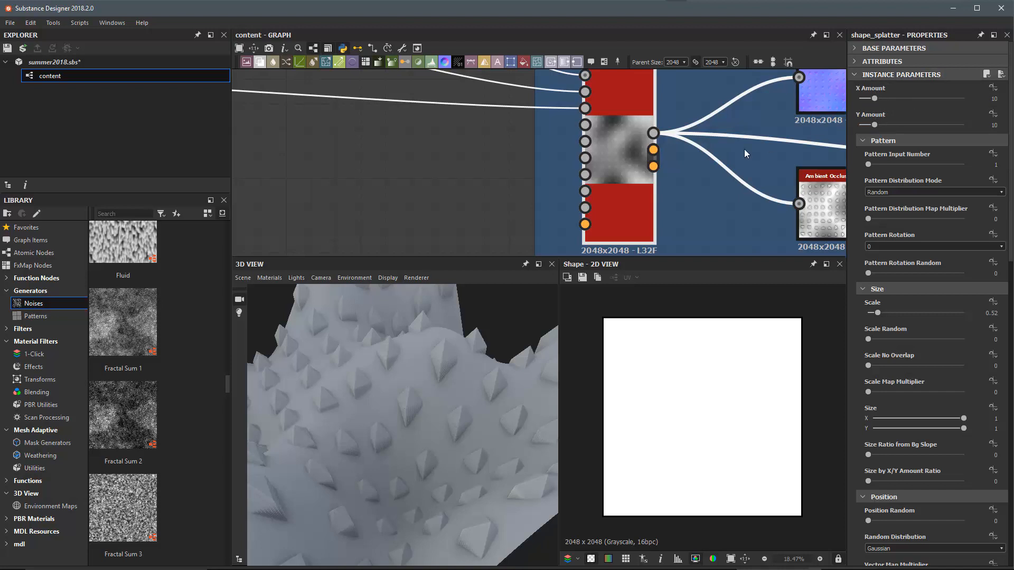
pyautogui.scroll(-4, 705, 166)
pyautogui.scroll(-3, 698, 173)
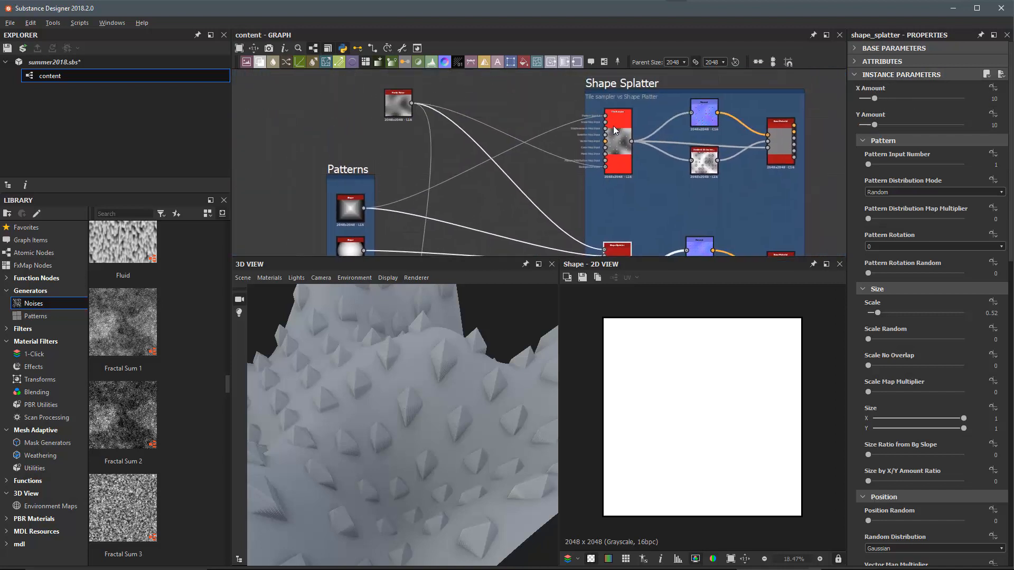
pyautogui.scroll(5, 618, 129)
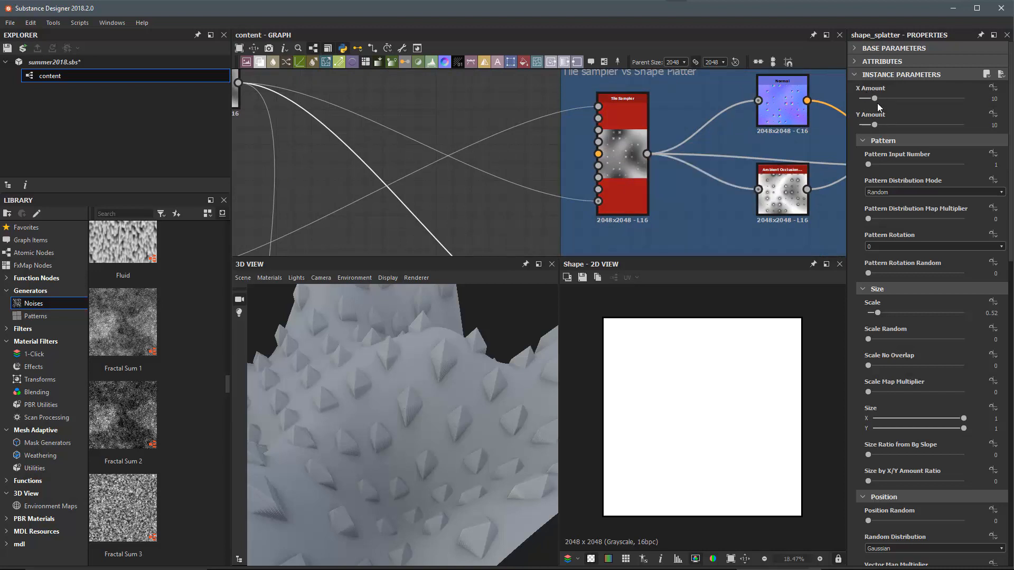
pyautogui.scroll(-3, 738, 128)
pyautogui.scroll(8, 638, 150)
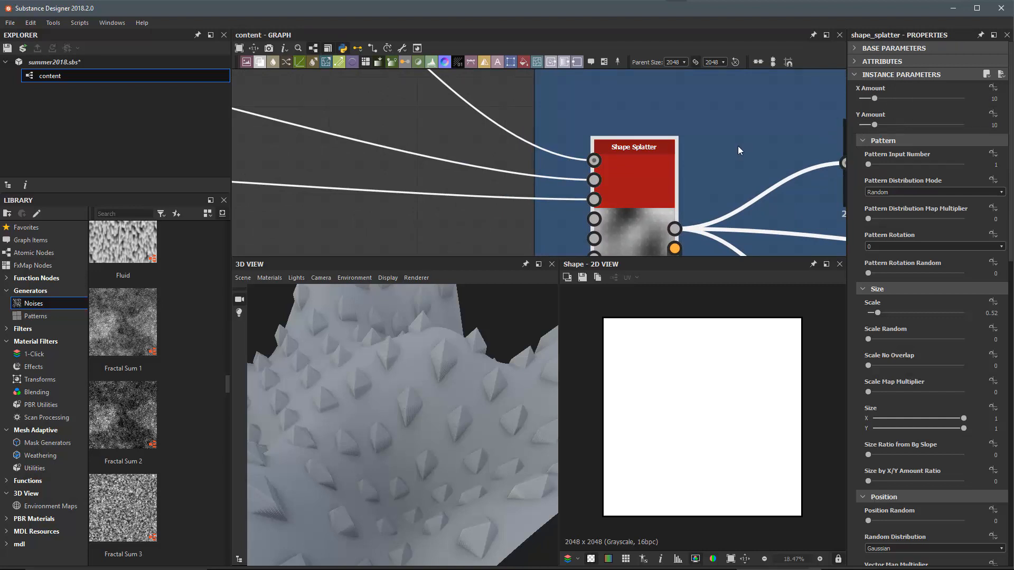
pyautogui.scroll(-3, 681, 195)
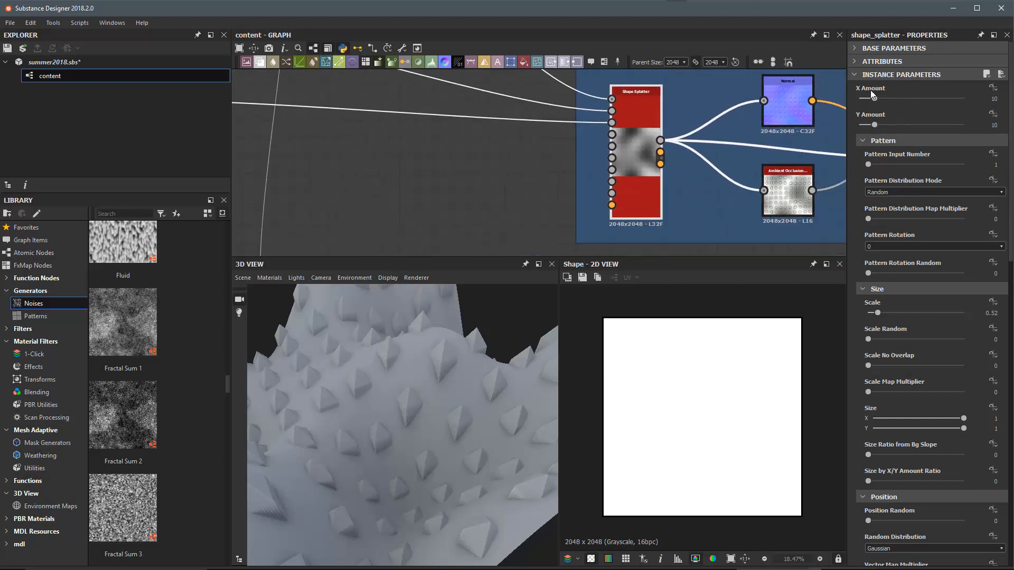
pyautogui.scroll(1, 723, 131)
pyautogui.moveTo(724, 132); pyautogui.dragTo(707, 148, button='middle')
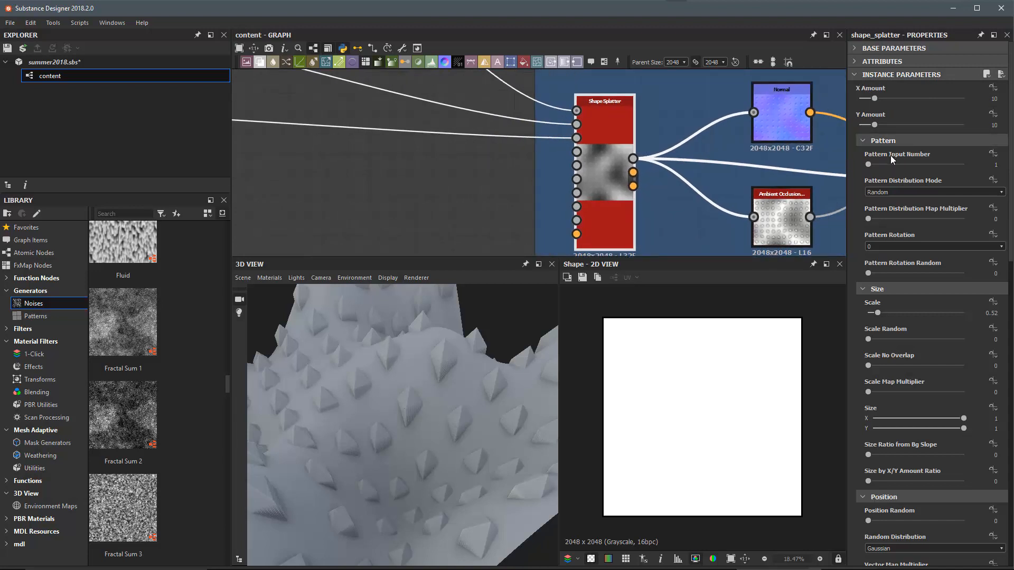
# - Set the Shape Splatter's Pattern Input Number to 2 and preview the source of its Pattern 2 input
pyautogui.moveTo(871, 164); pyautogui.dragTo(889, 166)
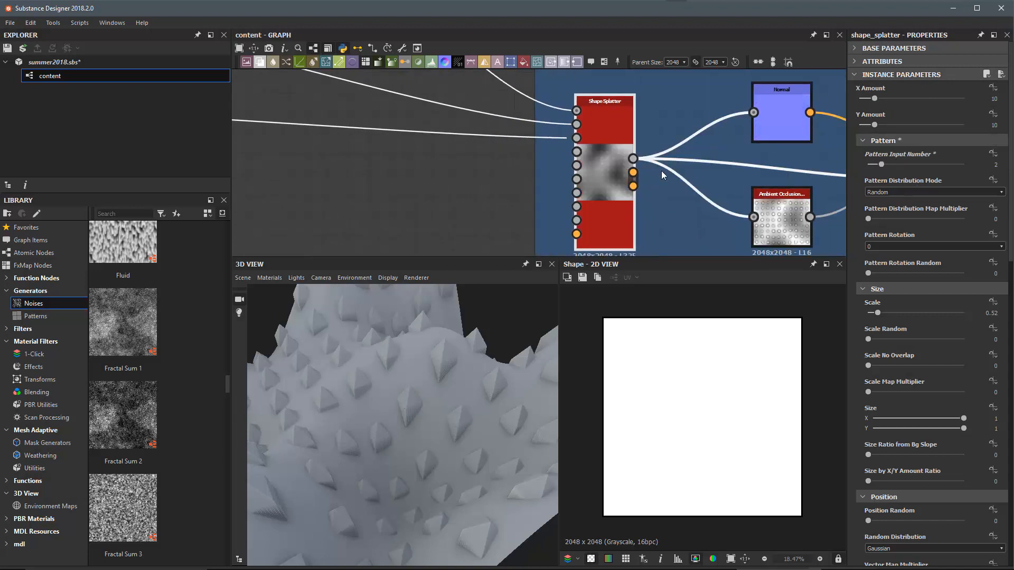
pyautogui.scroll(2, 562, 123)
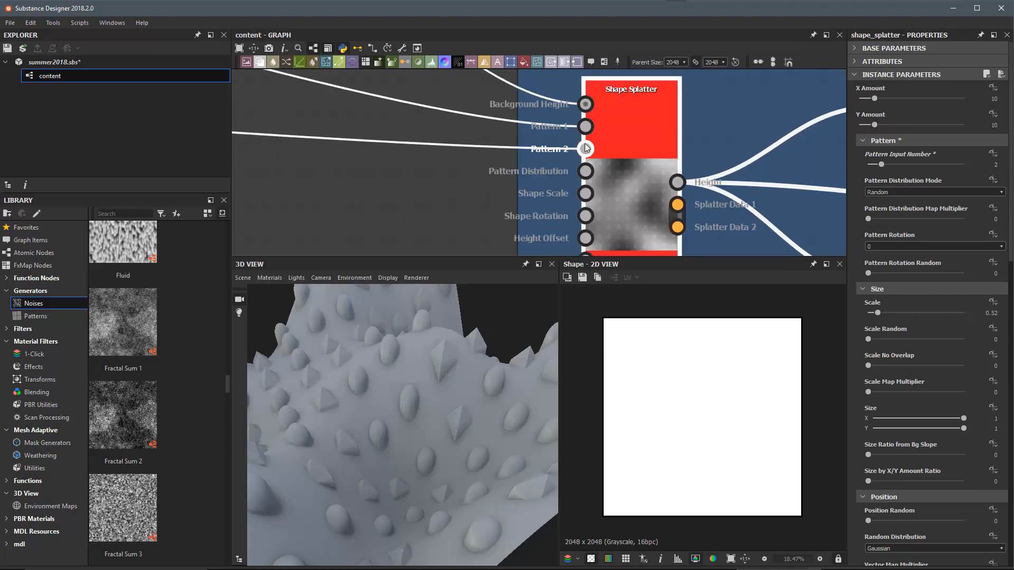
pyautogui.scroll(-1, 707, 390)
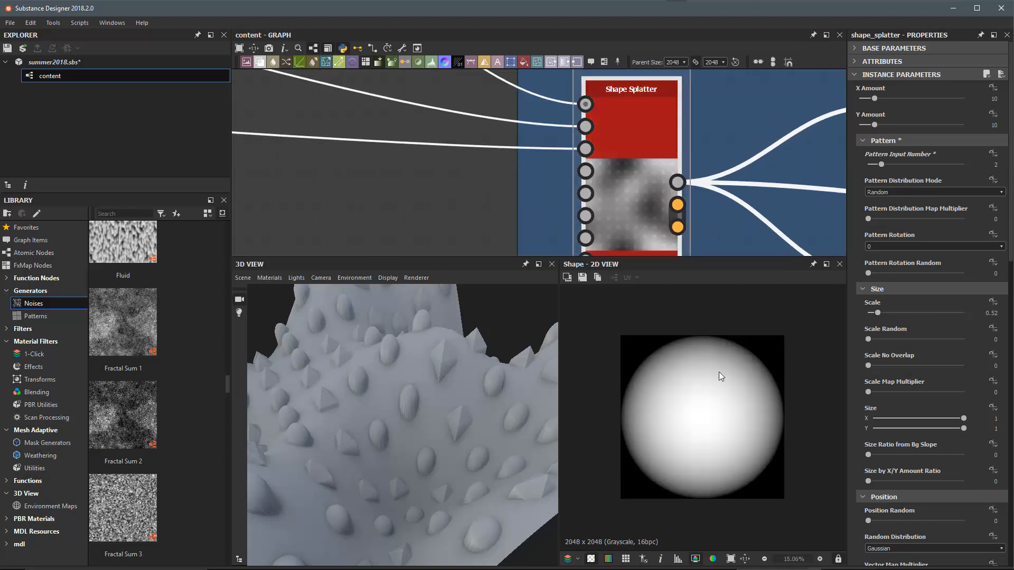
# - Inspect the mixed patterns on the 3D slopes and review the Pattern Distribution Mode options, keeping Random
pyautogui.moveTo(454, 431); pyautogui.dragTo(421, 431)
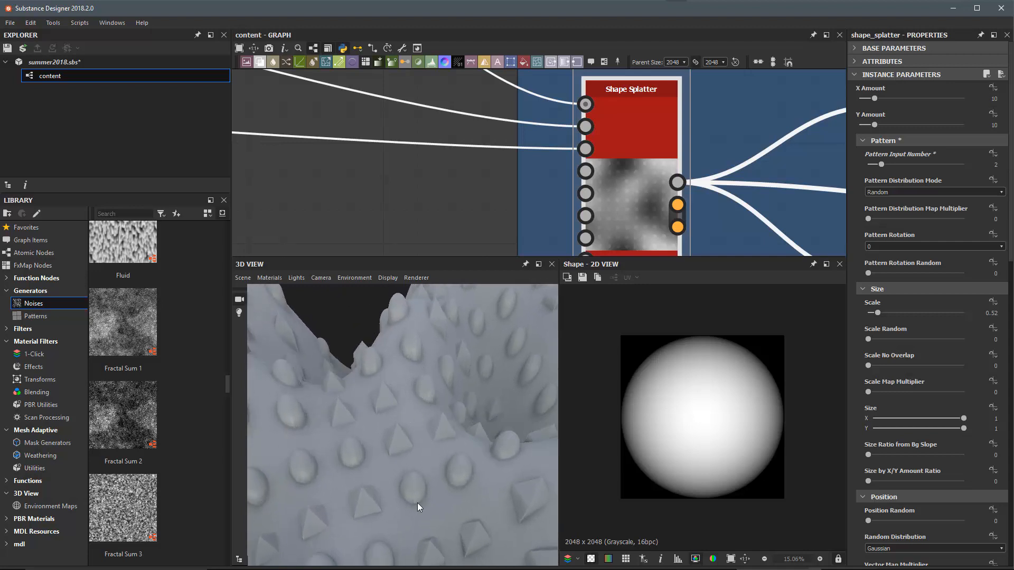
pyautogui.moveTo(445, 422); pyautogui.dragTo(347, 363)
pyautogui.moveTo(411, 430); pyautogui.dragTo(410, 432)
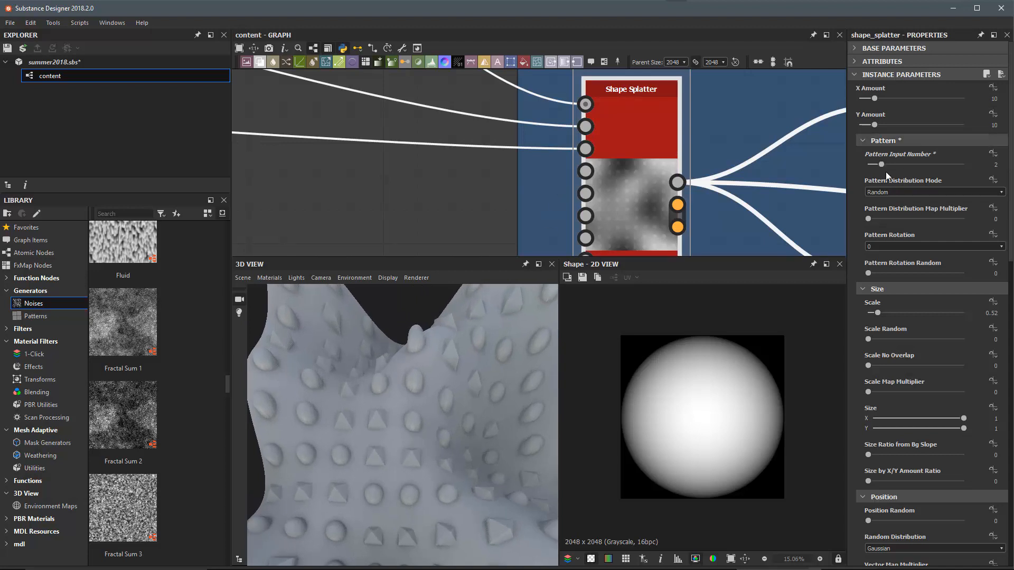
pyautogui.click(910, 191)
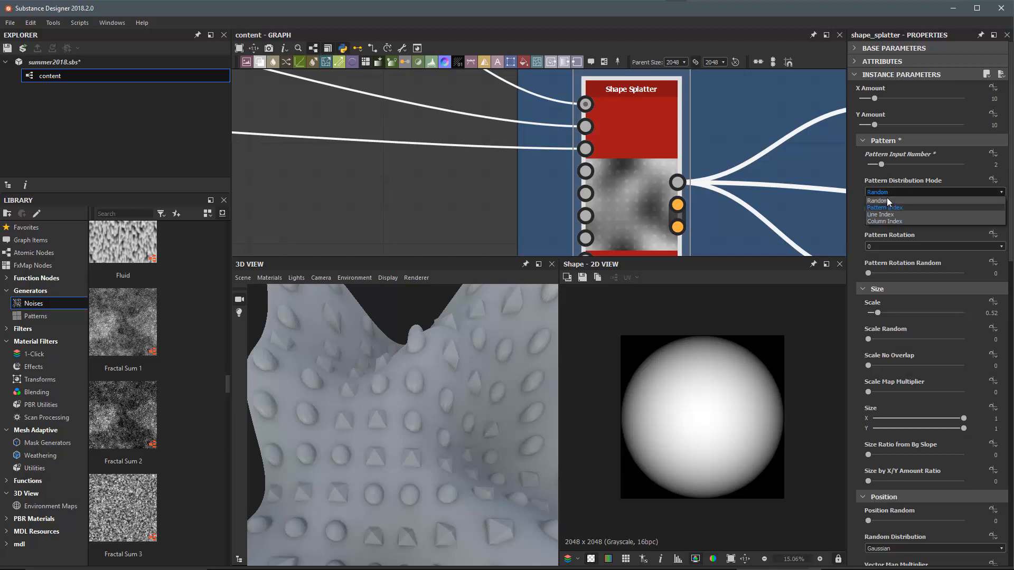
pyautogui.click(893, 200)
# - Review the Shape Splatter's Size, Position, Rotation and Height parameters while examining the shapes in the 3D preview
pyautogui.scroll(-3, 918, 245)
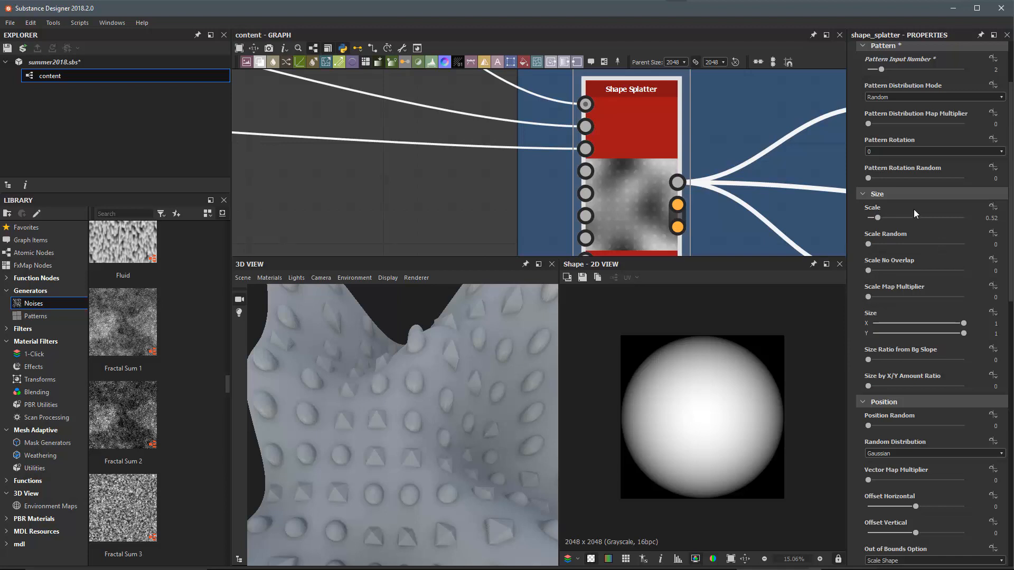
pyautogui.moveTo(489, 401); pyautogui.dragTo(481, 377)
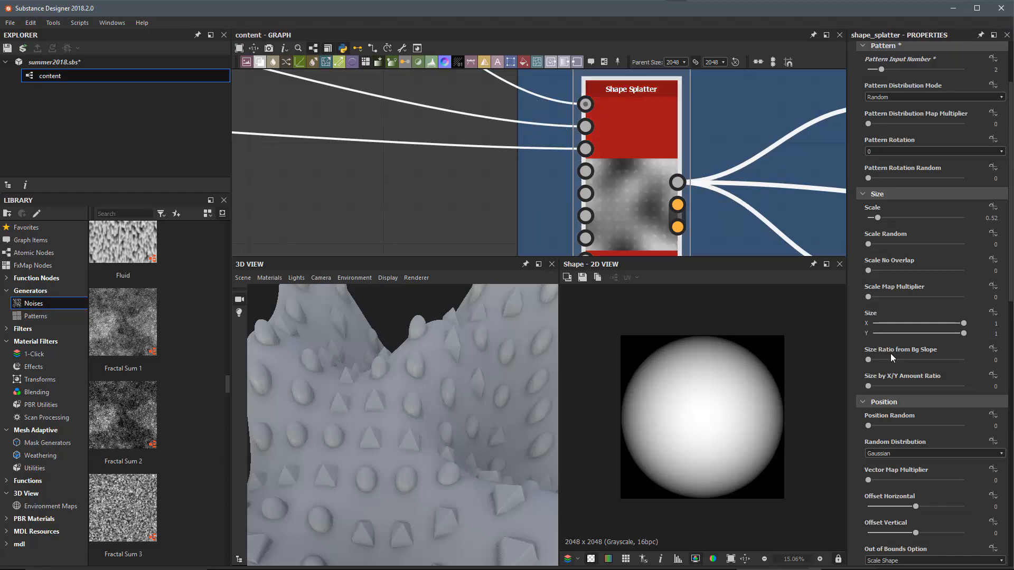
pyautogui.scroll(-1, 898, 357)
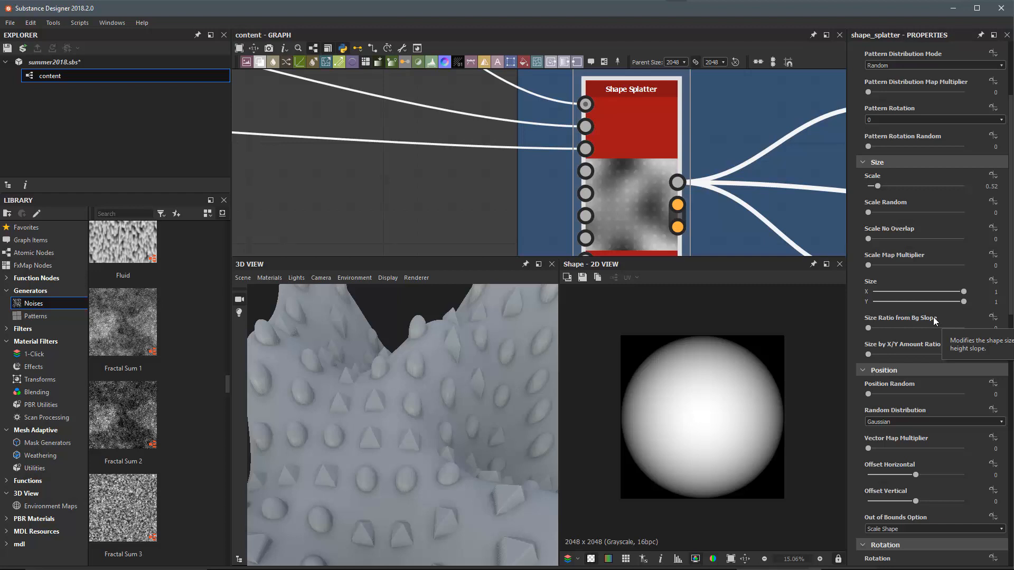
pyautogui.scroll(-7, 933, 319)
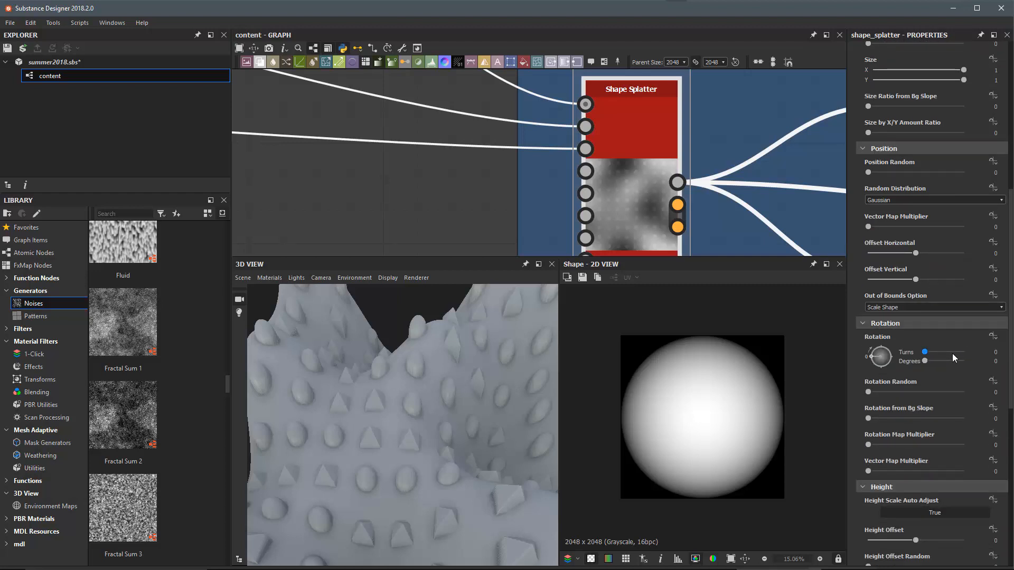
pyautogui.scroll(1, 952, 353)
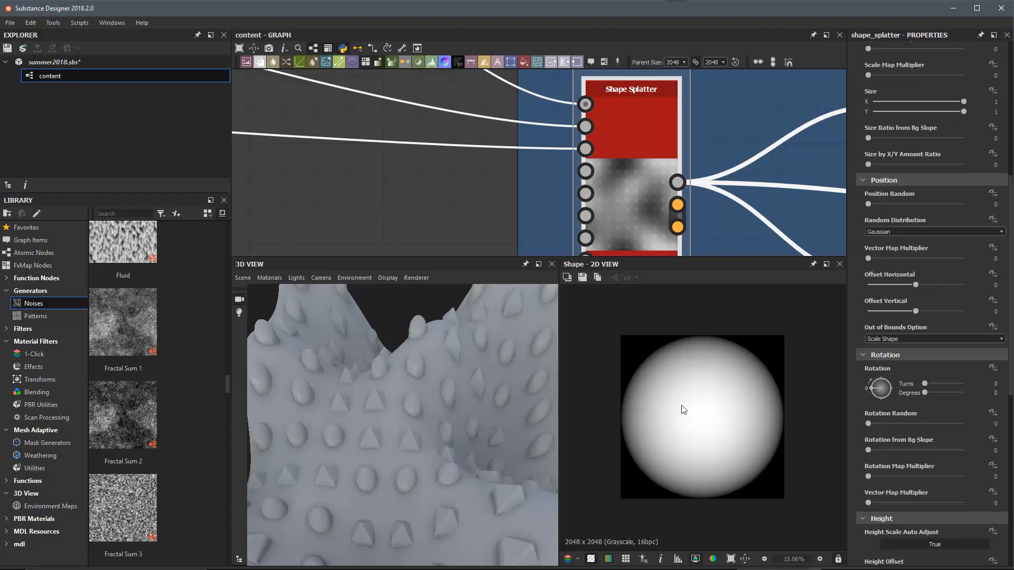
pyautogui.moveTo(457, 416); pyautogui.dragTo(465, 430)
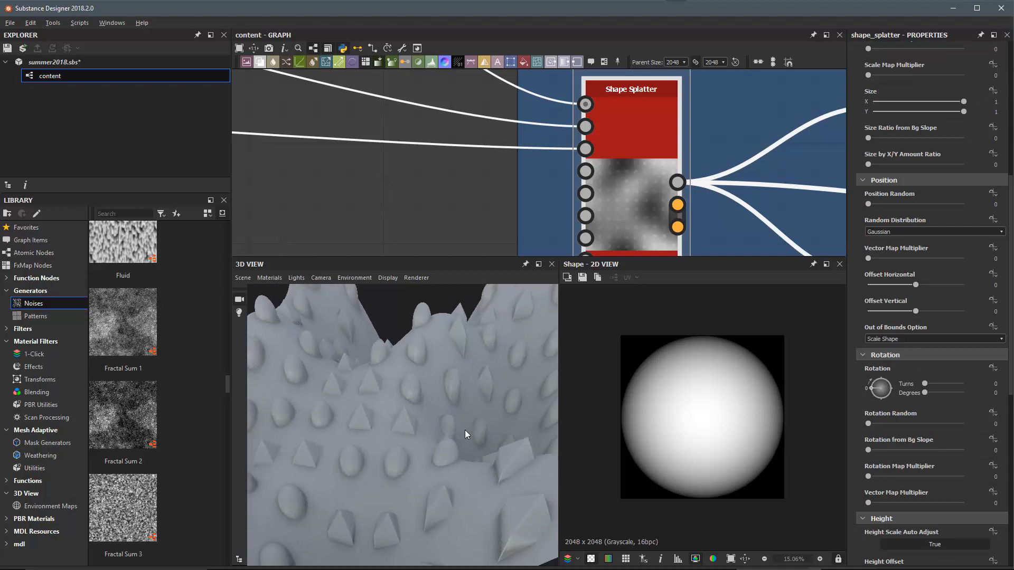
pyautogui.scroll(-3, 887, 289)
pyautogui.scroll(-6, 888, 291)
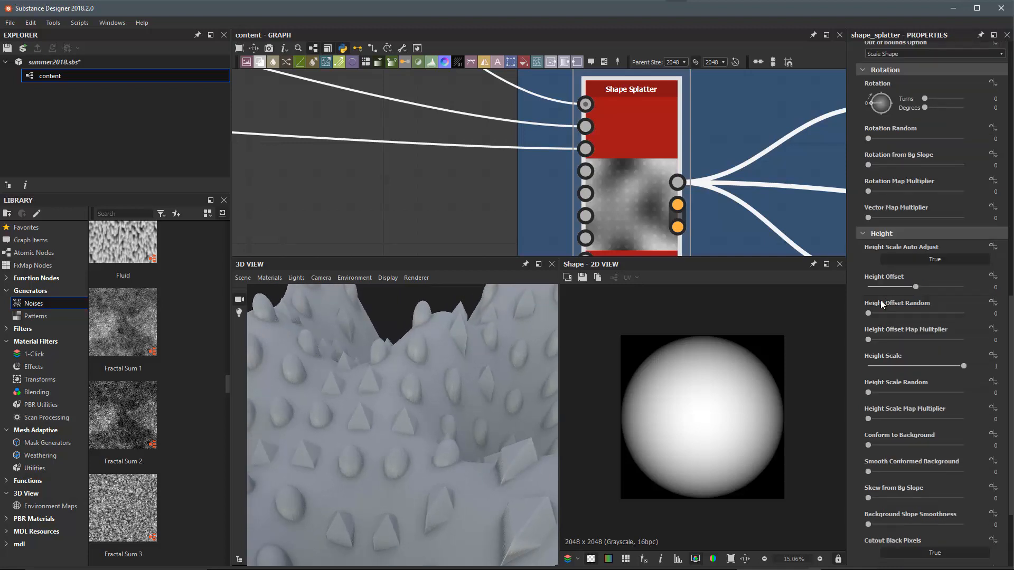
pyautogui.scroll(-1, 919, 288)
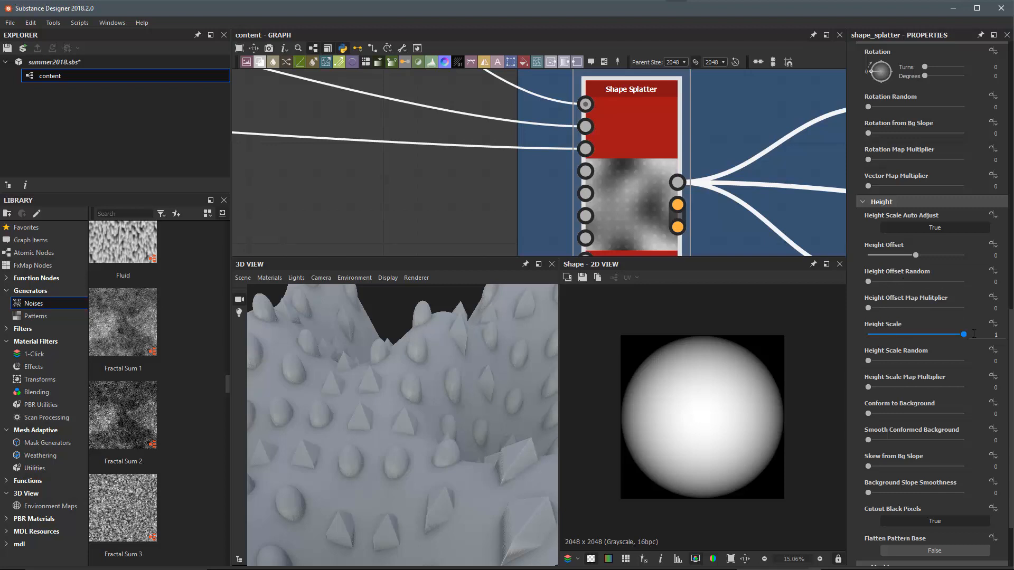
# - Preview the pyramid Shape node from the Patterns frame enlarged in the 2D view
pyautogui.scroll(-6, 482, 143)
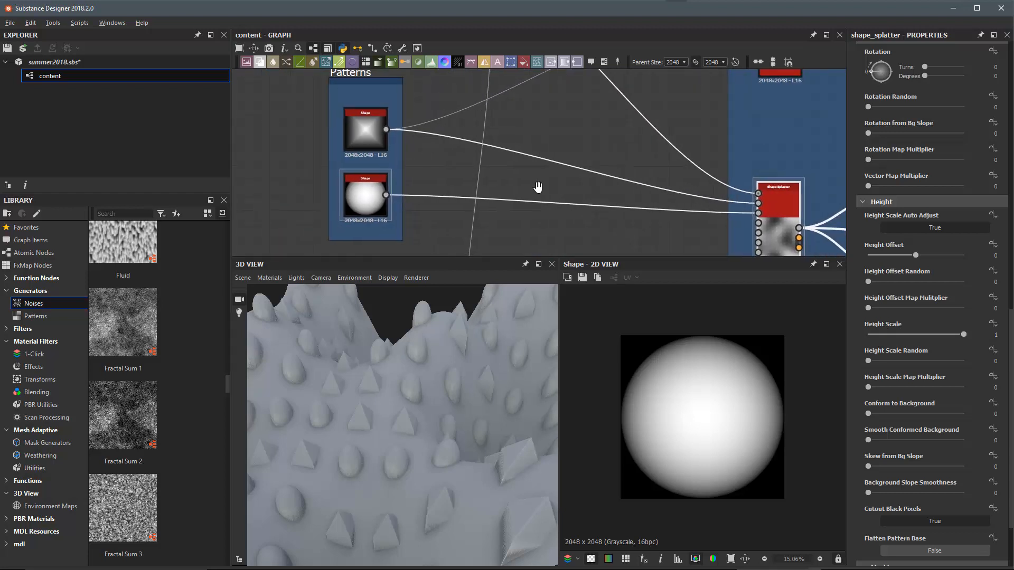
pyautogui.moveTo(537, 187); pyautogui.dragTo(521, 192, button='middle')
pyautogui.click(343, 135)
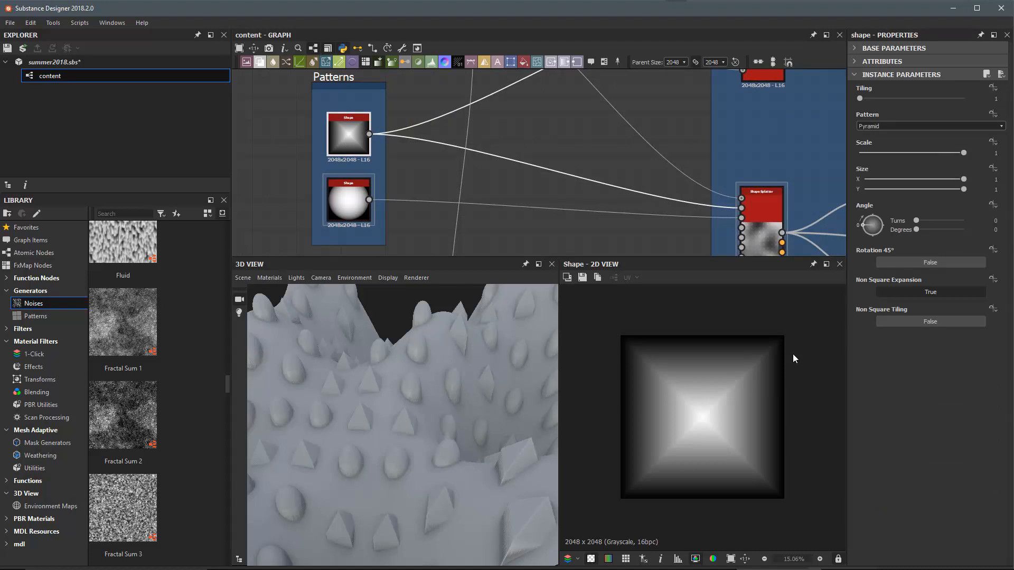
pyautogui.scroll(2, 721, 426)
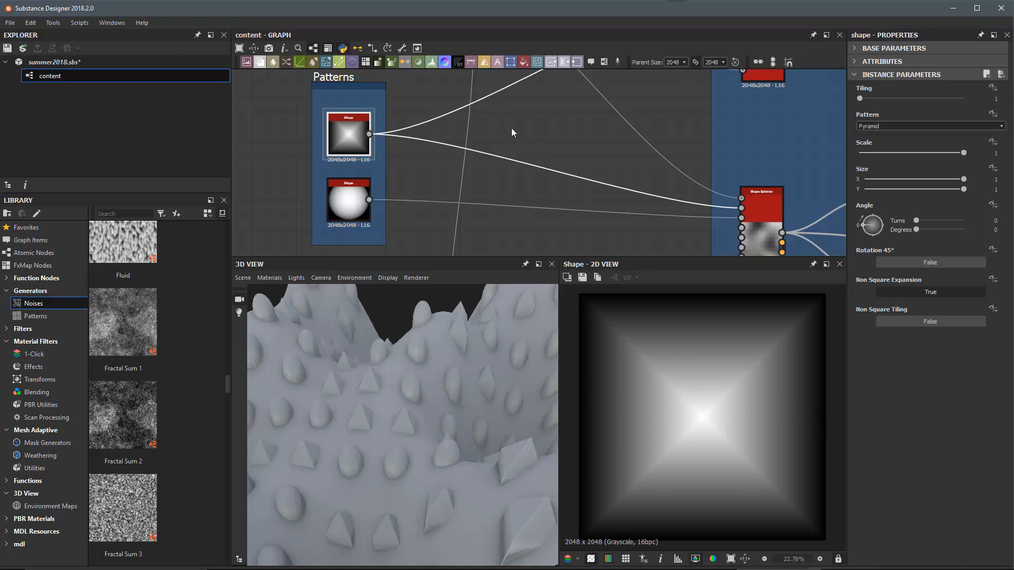
# - Show the Shape Splatter's Height and Masking parameters again and examine the shapes' sides on the slopes in 3D
pyautogui.scroll(-4, 529, 142)
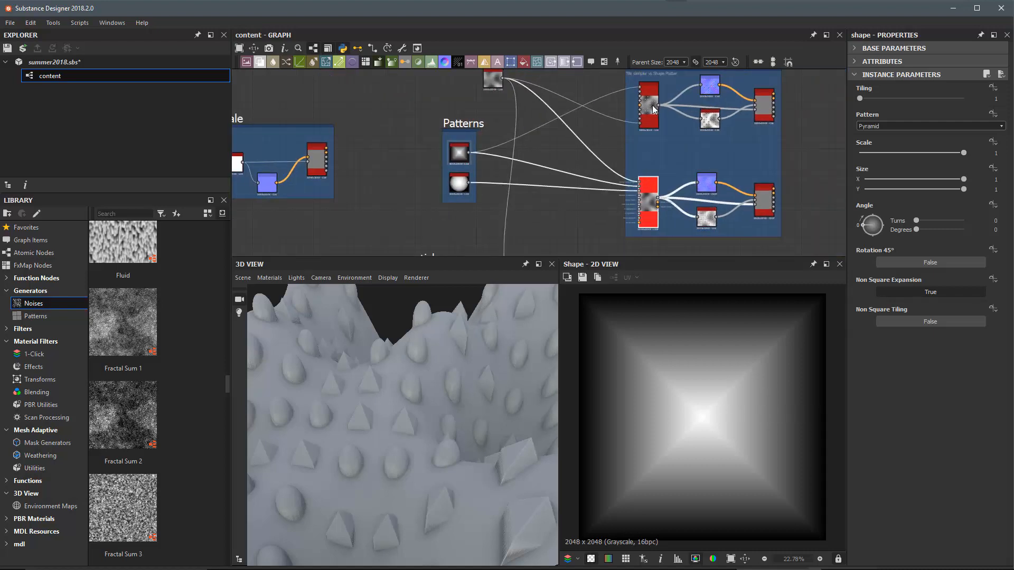
pyautogui.click(651, 201)
pyautogui.click(653, 203)
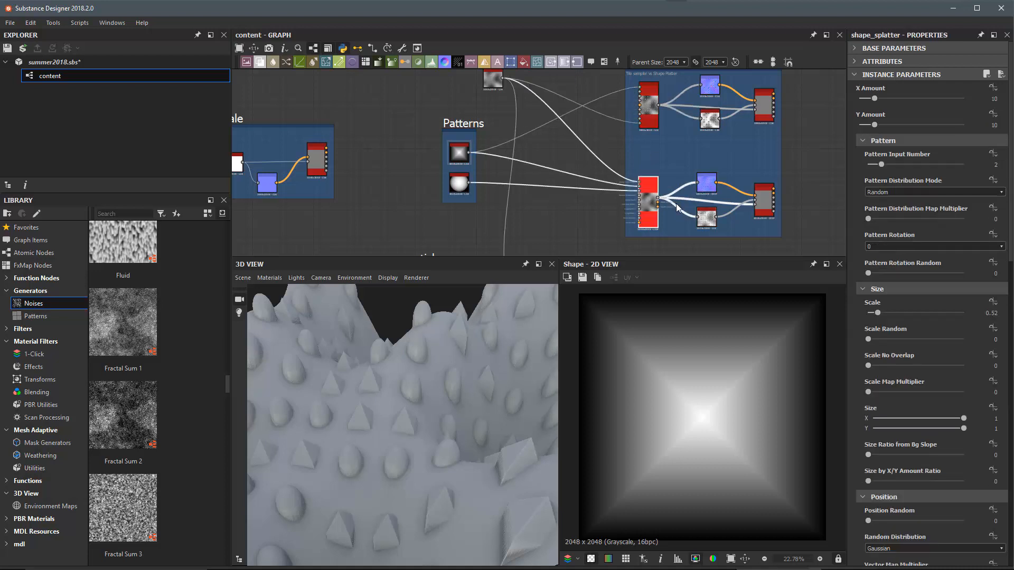
pyautogui.scroll(-10, 916, 338)
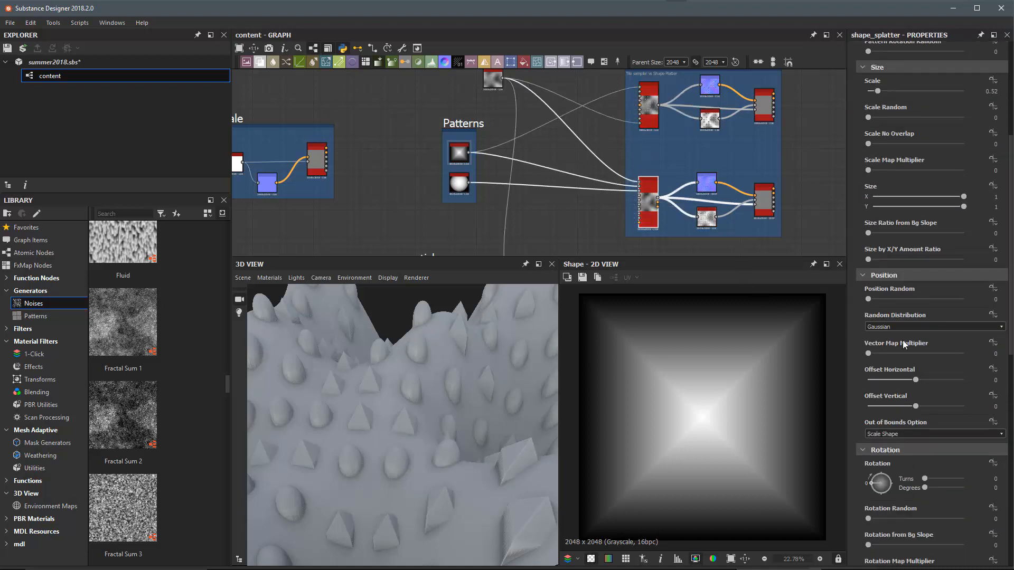
pyautogui.scroll(-6, 904, 343)
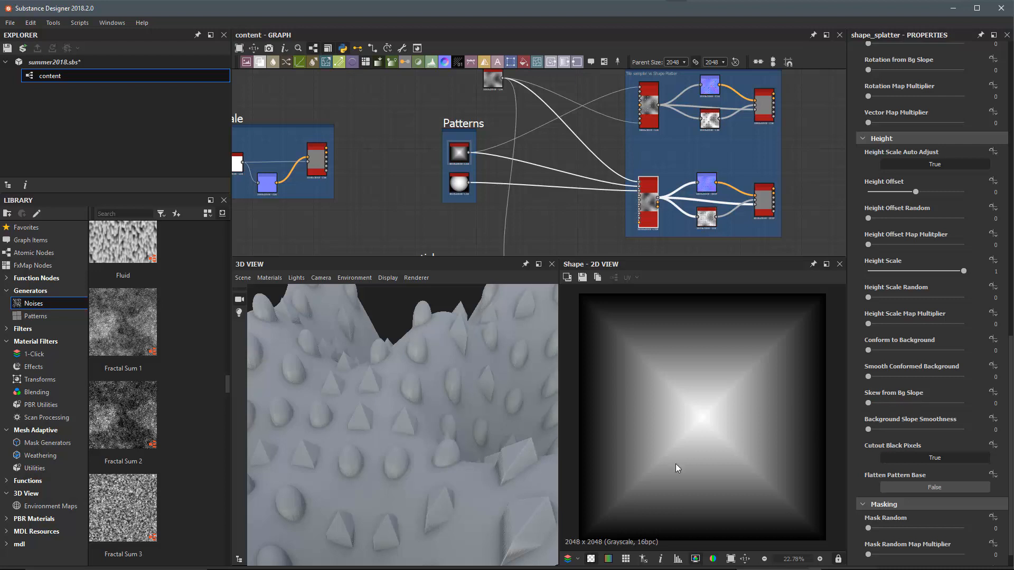
pyautogui.moveTo(534, 455); pyautogui.dragTo(451, 409)
# - Set the Shape Splatter's Pattern Input Number to 1 and view the pyramids on the slope in 3D
pyautogui.scroll(15, 897, 234)
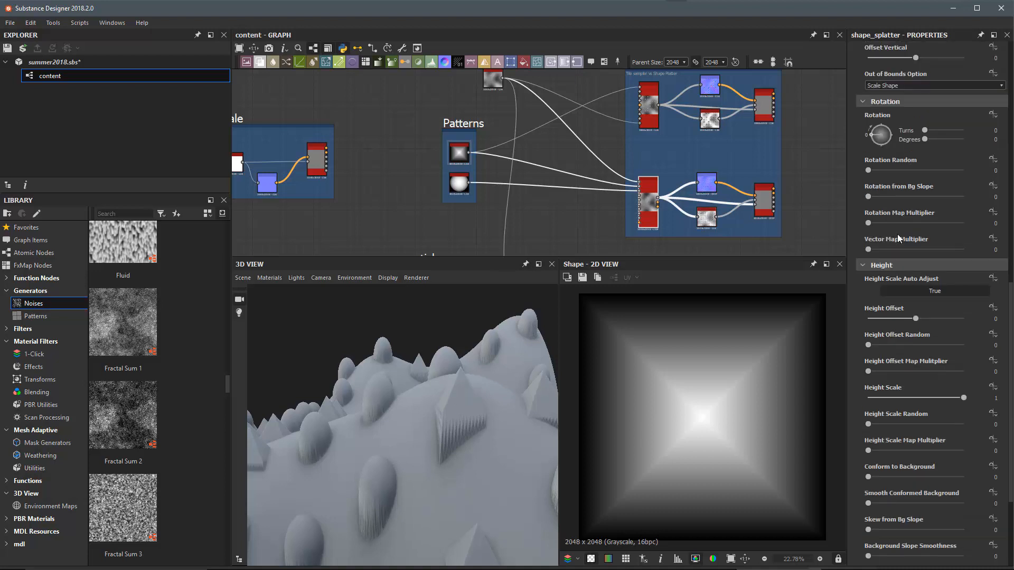
pyautogui.scroll(3, 897, 236)
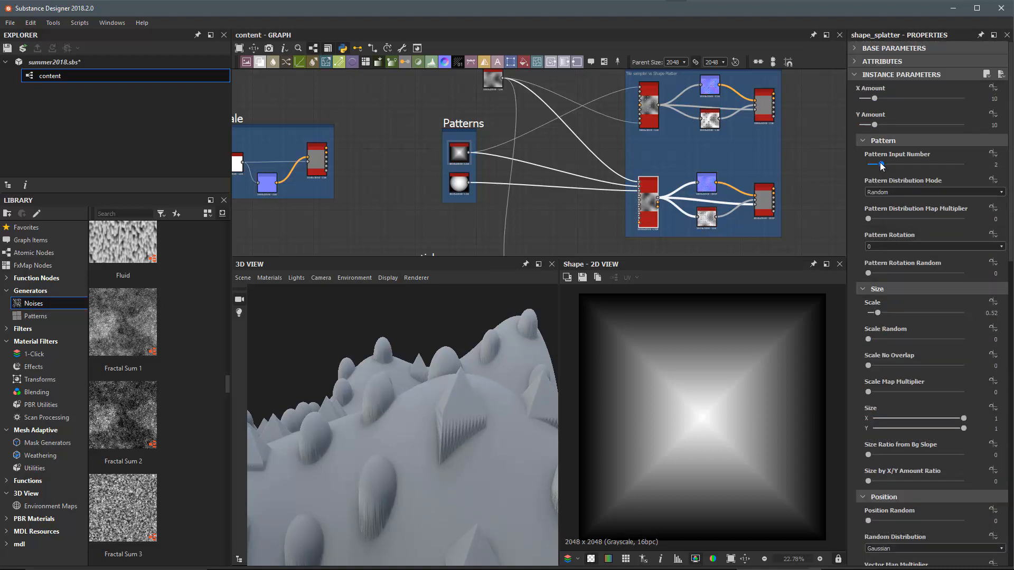
pyautogui.moveTo(880, 163); pyautogui.dragTo(867, 164)
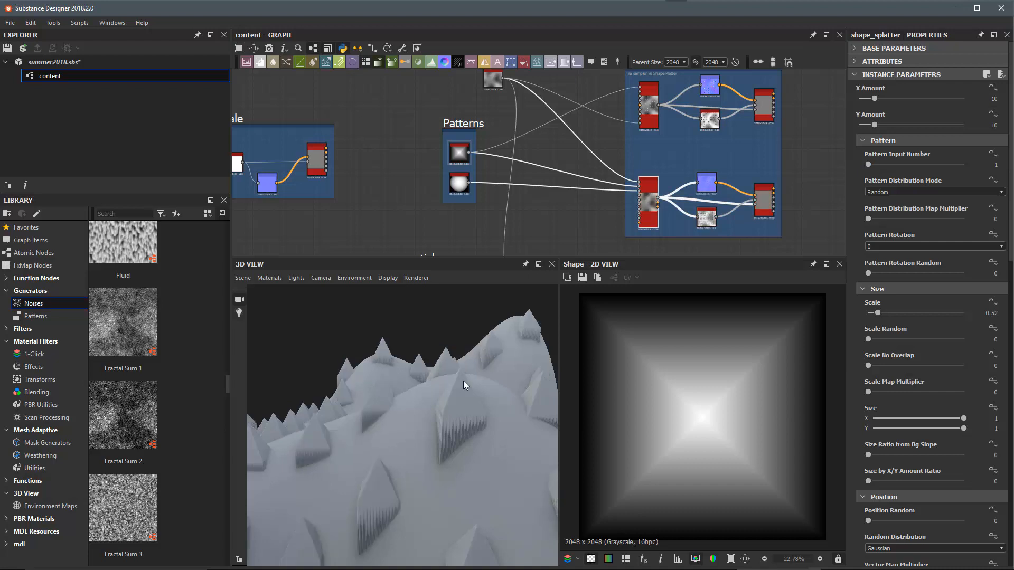
pyautogui.moveTo(488, 445); pyautogui.dragTo(433, 449)
# - Set Skew from Bg Slope to 1 and examine the pyramids along the slopes in the 3D preview
pyautogui.scroll(-3, 906, 264)
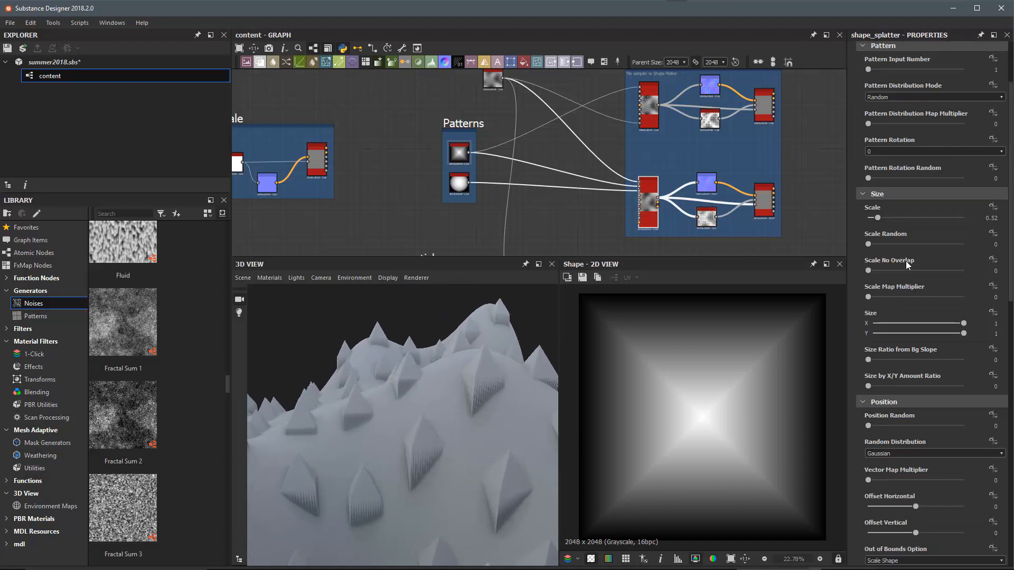
pyautogui.scroll(-15, 905, 260)
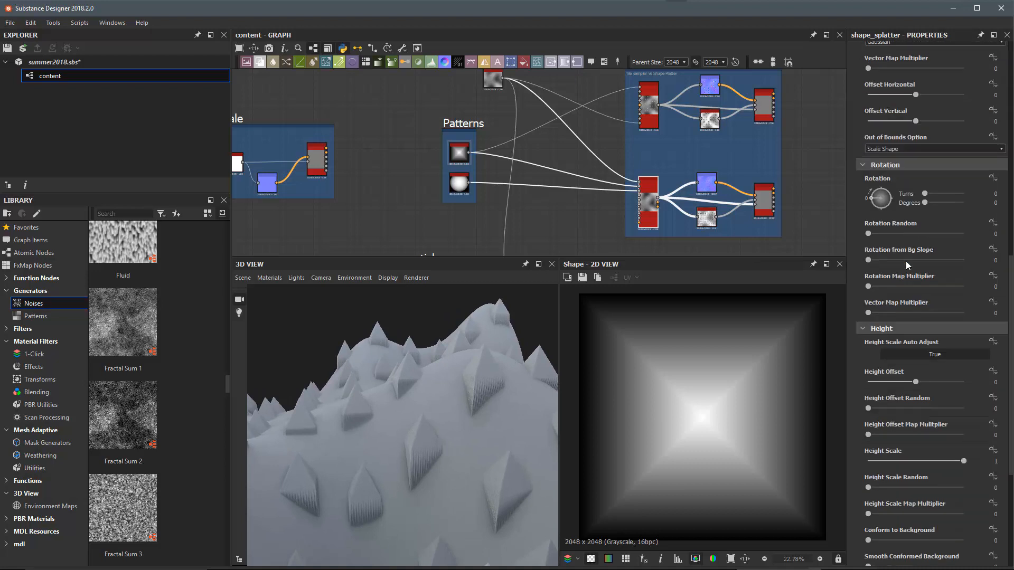
pyautogui.scroll(-3, 905, 261)
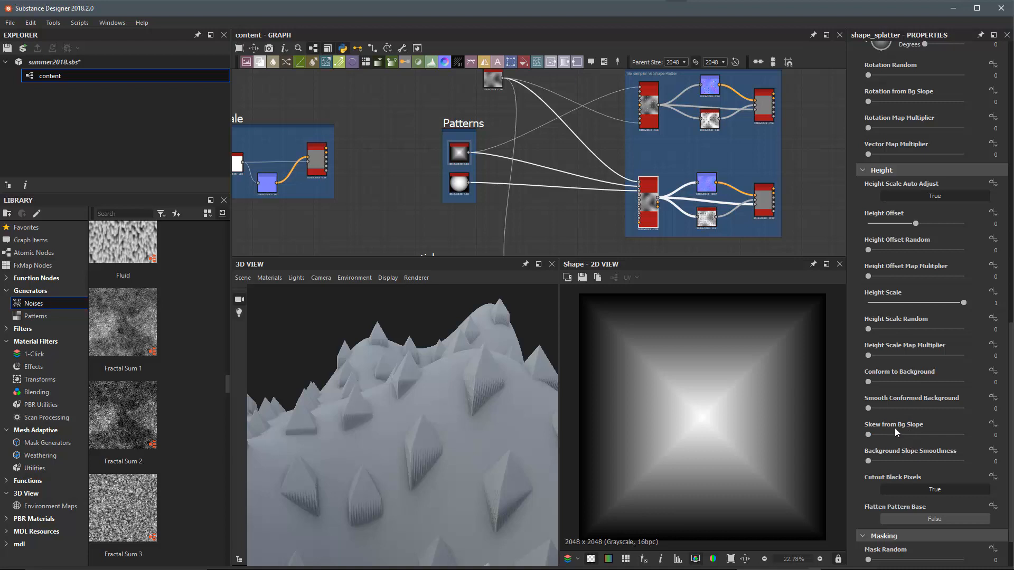
pyautogui.moveTo(870, 435); pyautogui.dragTo(880, 433)
pyautogui.moveTo(964, 435); pyautogui.dragTo(977, 434)
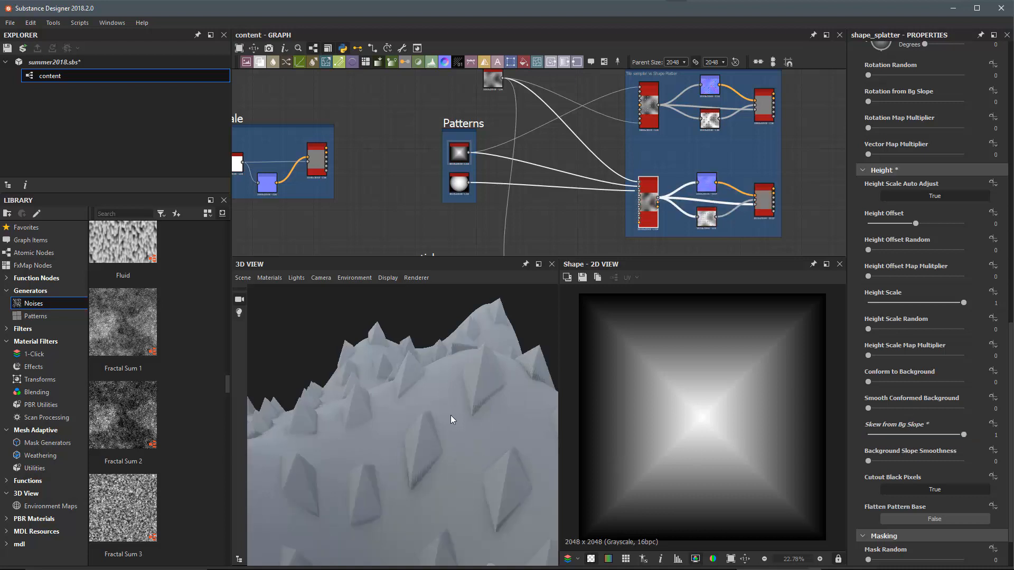
pyautogui.moveTo(451, 416); pyautogui.dragTo(461, 457)
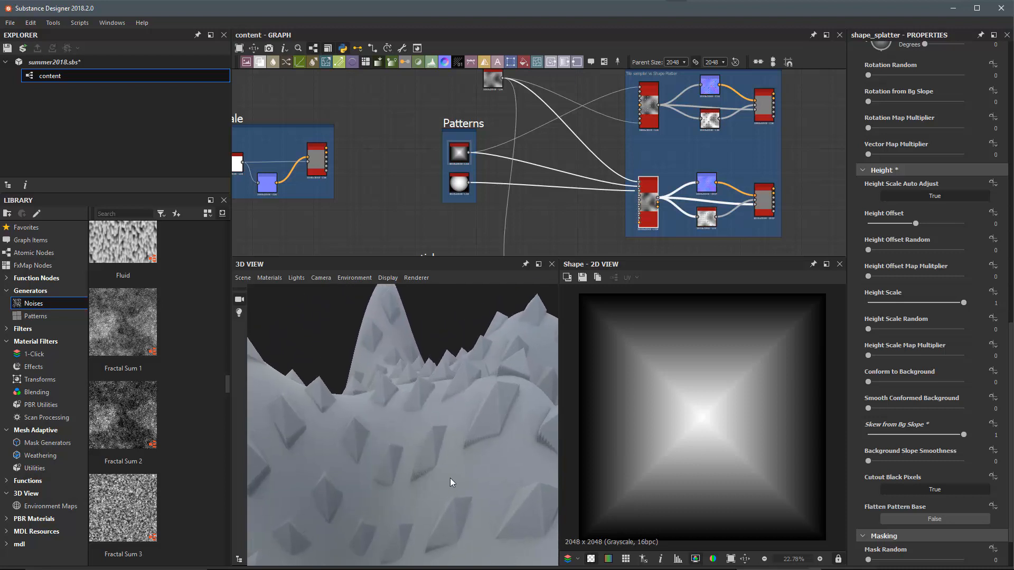
pyautogui.moveTo(503, 463); pyautogui.dragTo(456, 434)
# - Preview the source of the Shape Splatter's Background Height input in the 2D view
pyautogui.scroll(3, 634, 194)
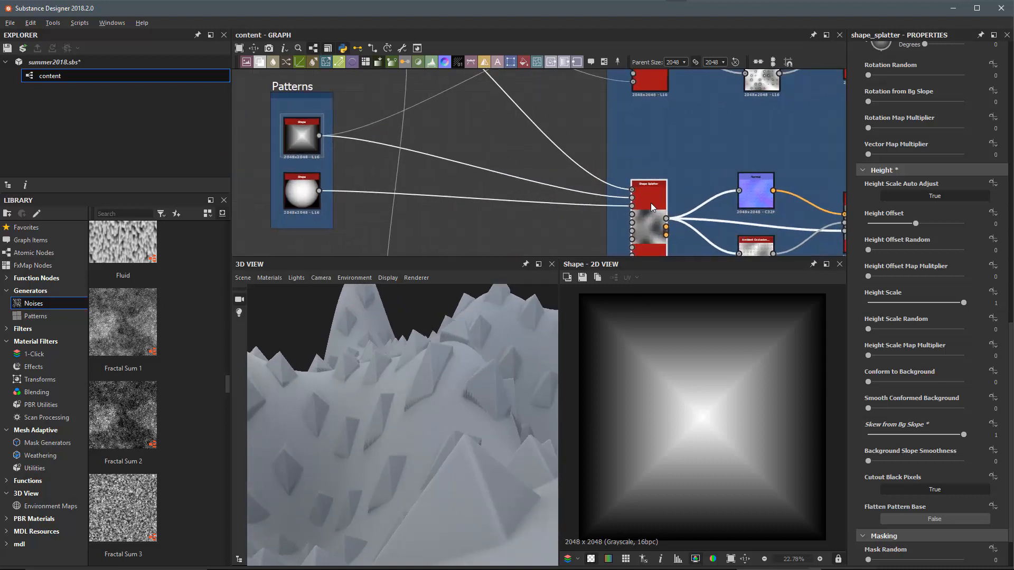
pyautogui.scroll(5, 633, 193)
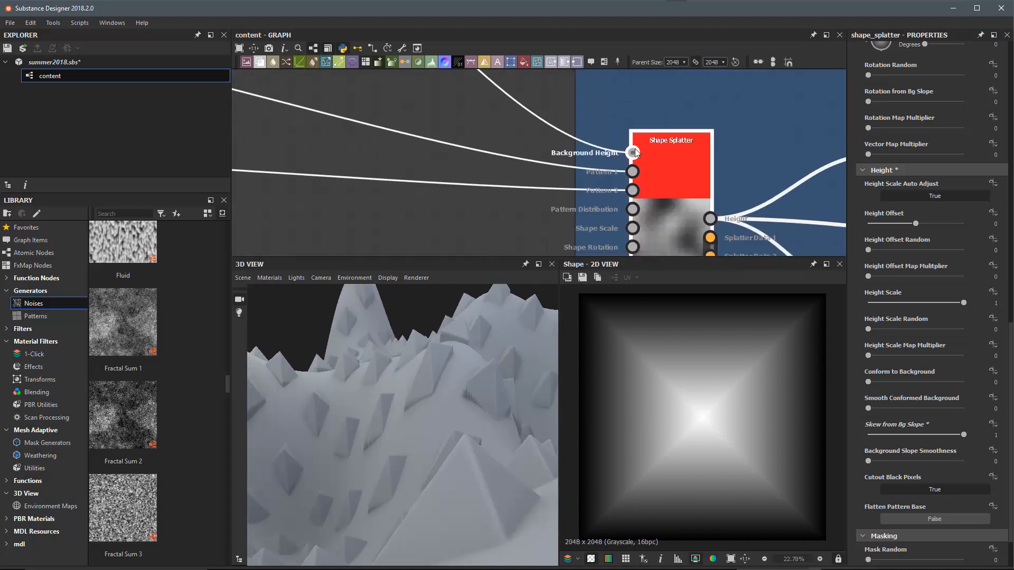
pyautogui.doubleClick(634, 153)
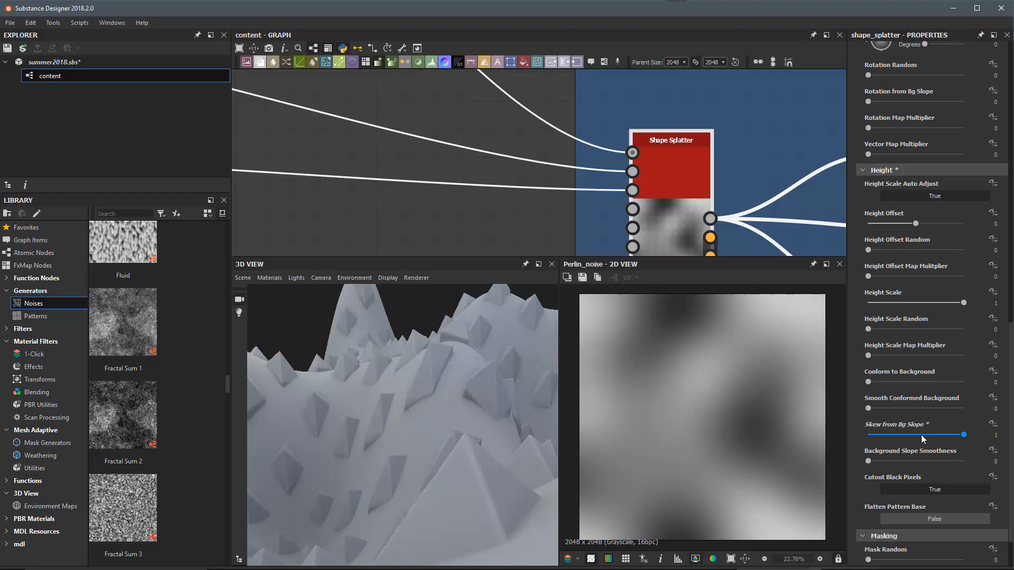
# - Return Skew from Bg Slope to 0, set Conform to Background to 1, and inspect the pyramids in 3D
pyautogui.moveTo(962, 434); pyautogui.dragTo(865, 435)
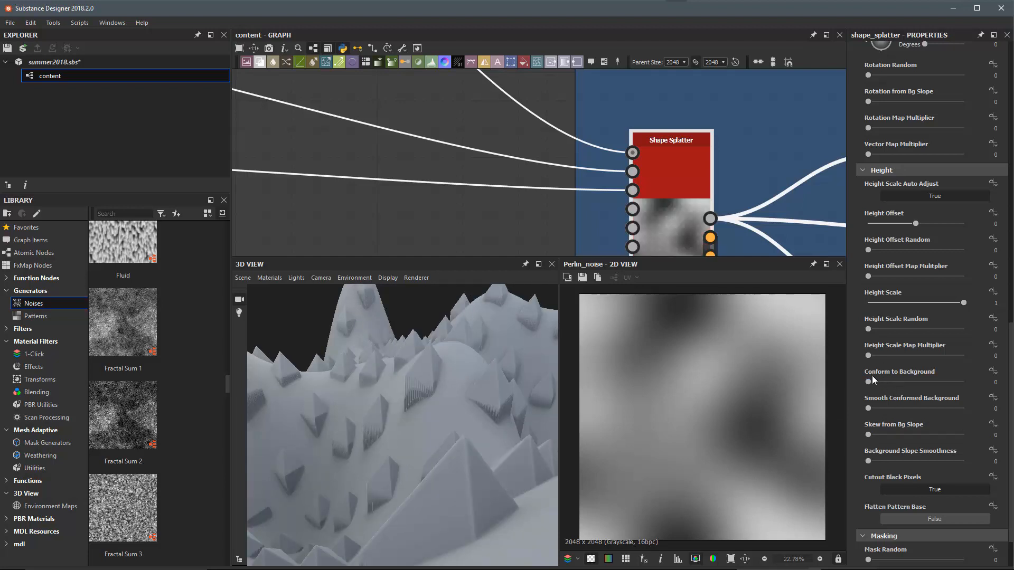
pyautogui.moveTo(872, 375)
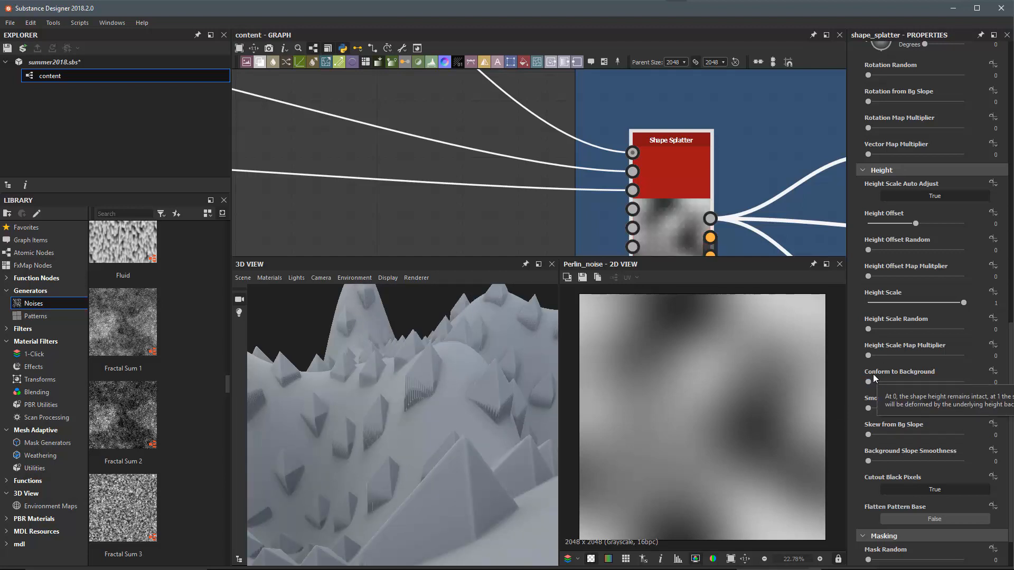
pyautogui.moveTo(867, 382); pyautogui.dragTo(975, 381)
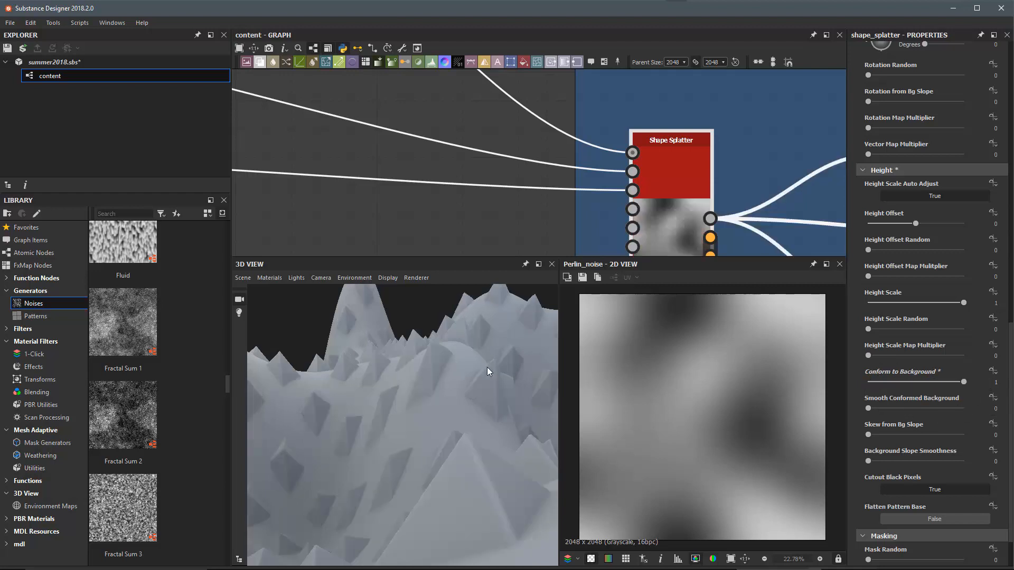
pyautogui.moveTo(448, 398); pyautogui.dragTo(478, 414)
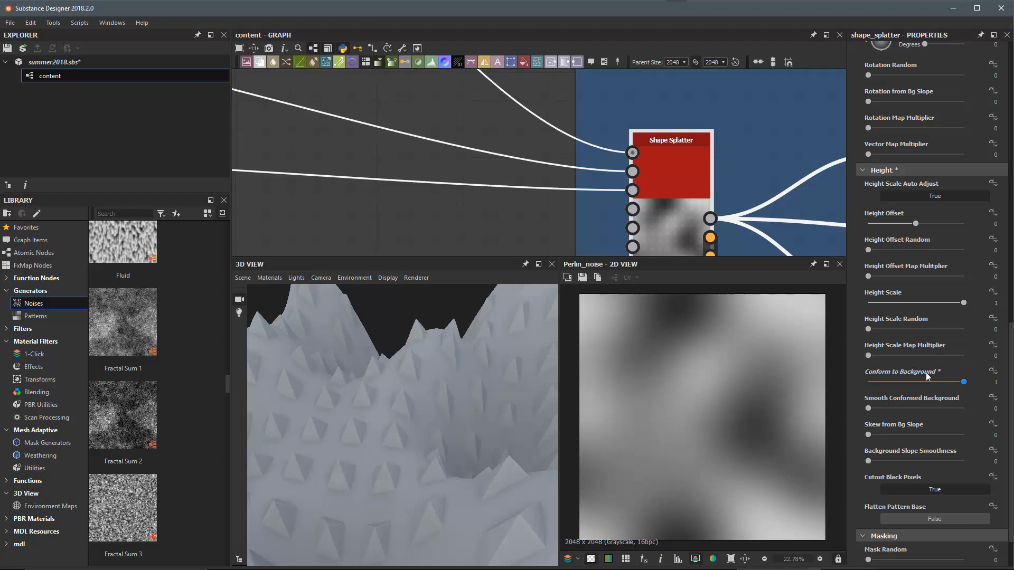
# - Compare the pyramids in 3D with Rotation from Bg Slope at 0.98 and 0.1, and leave the parameter at 1
pyautogui.scroll(3, 892, 301)
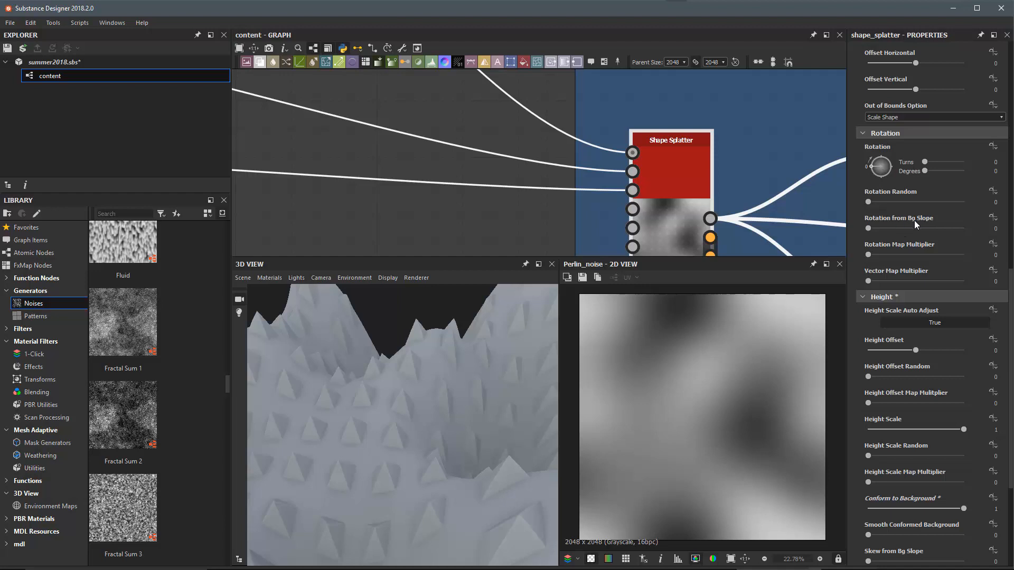
pyautogui.moveTo(927, 221)
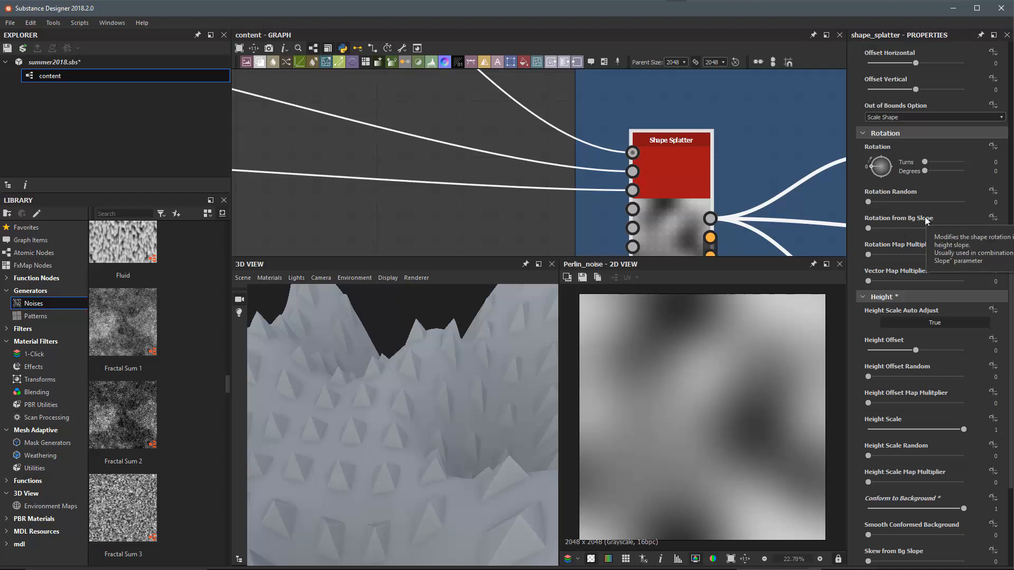
pyautogui.moveTo(869, 228); pyautogui.dragTo(963, 228)
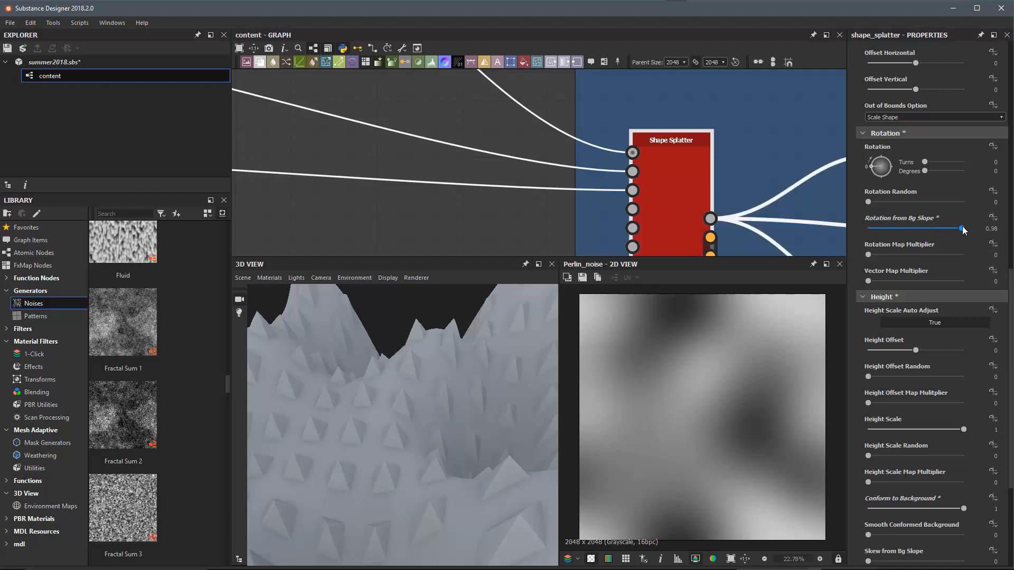
pyautogui.moveTo(481, 403); pyautogui.dragTo(477, 377)
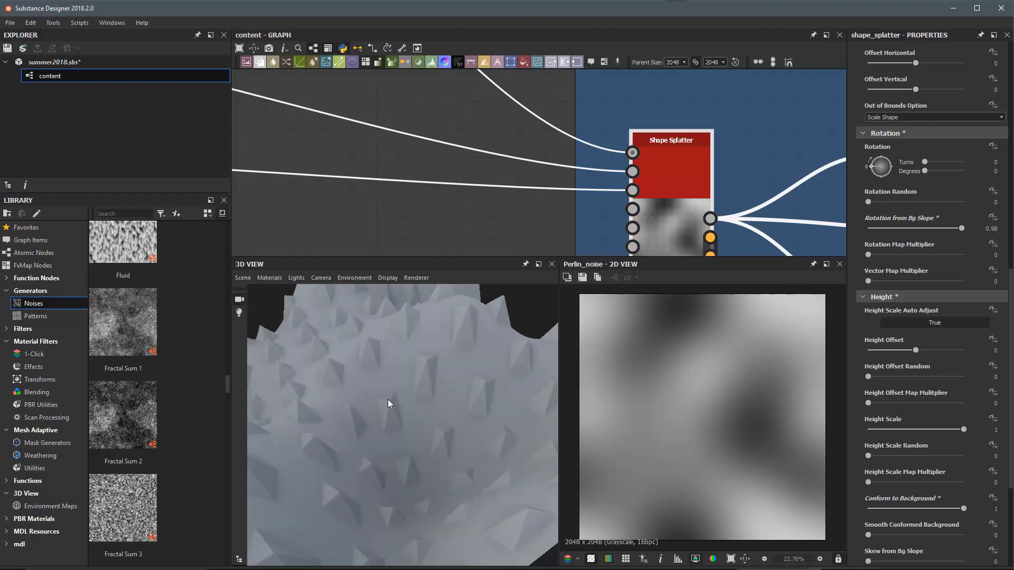
pyautogui.moveTo(962, 228); pyautogui.dragTo(877, 234)
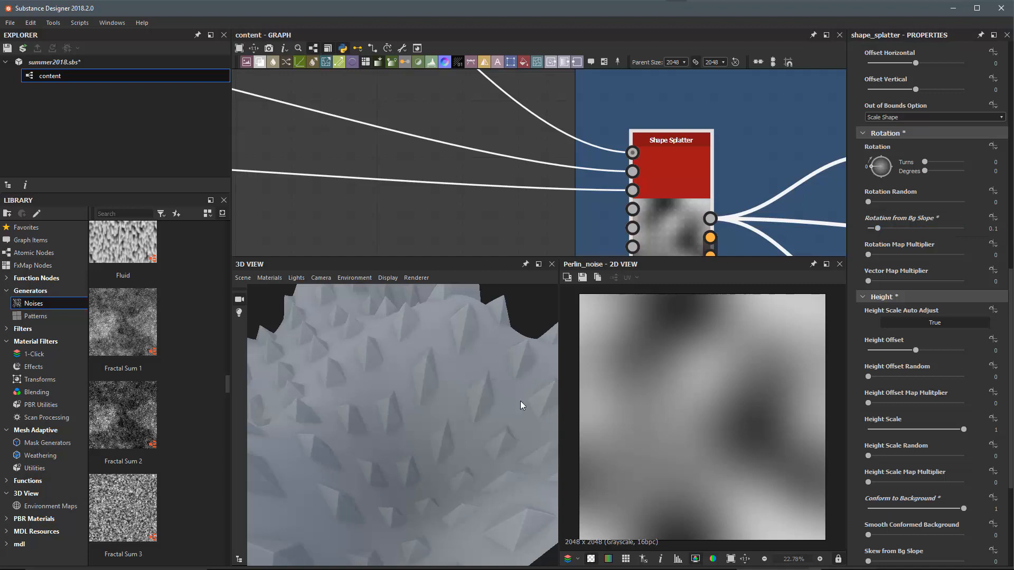
pyautogui.moveTo(875, 229); pyautogui.dragTo(966, 230)
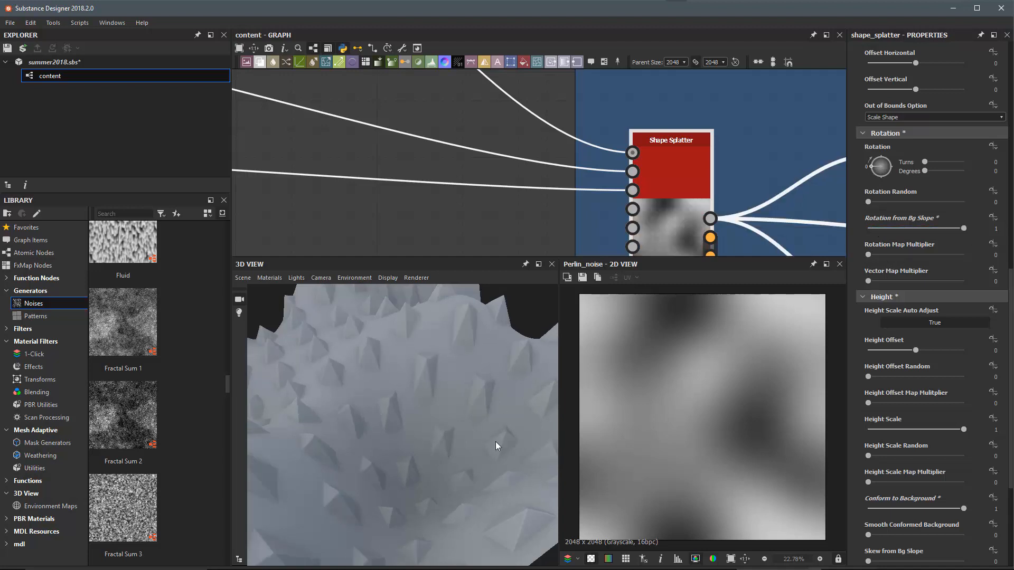
pyautogui.moveTo(443, 398); pyautogui.dragTo(550, 380)
# - Try Mask Random at 0.49, inspect the thinned-out pyramids in 3D, and return the parameter to 0
pyautogui.scroll(-3, 881, 287)
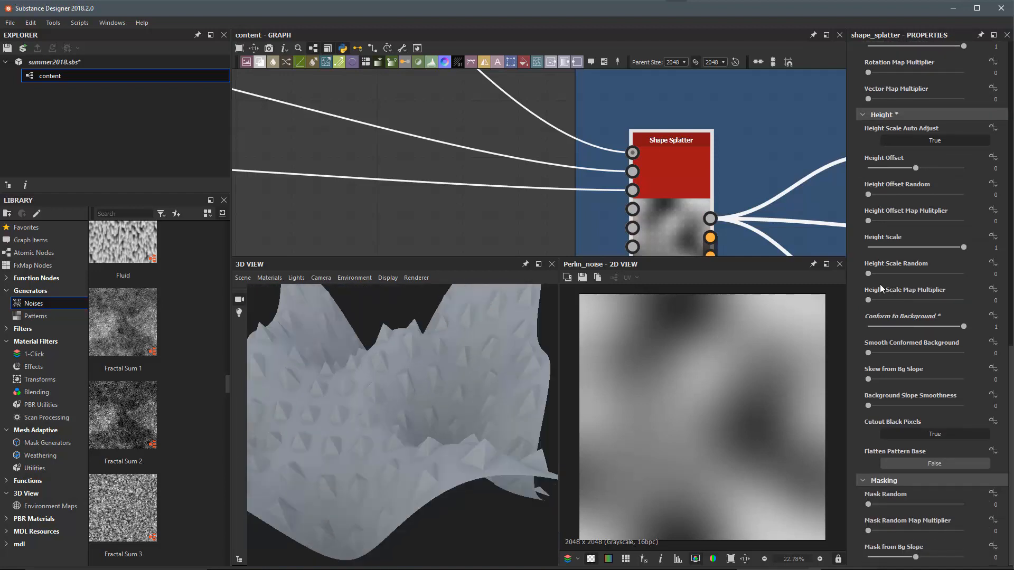
pyautogui.moveTo(868, 506); pyautogui.dragTo(915, 505)
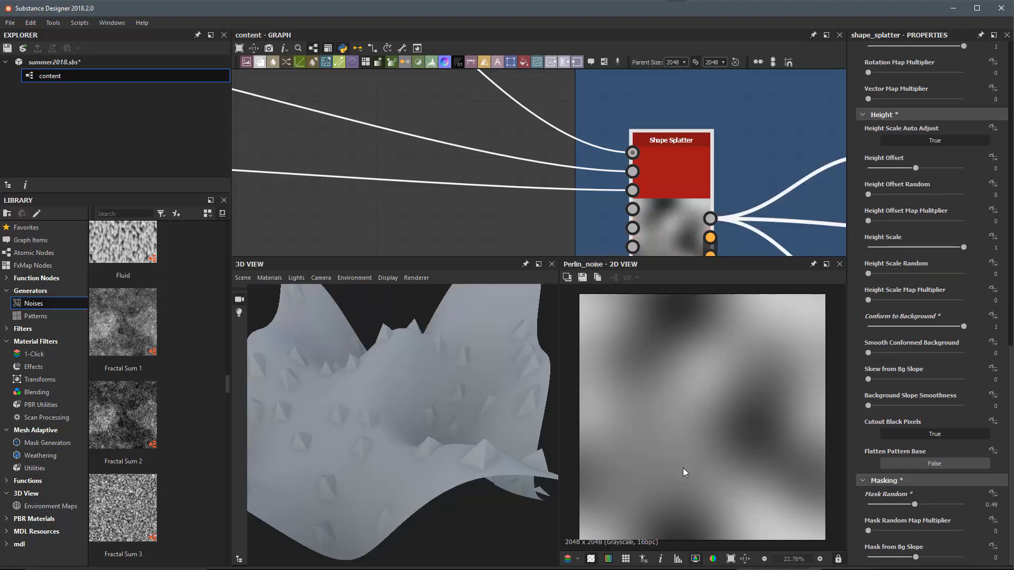
pyautogui.moveTo(375, 351); pyautogui.dragTo(467, 437)
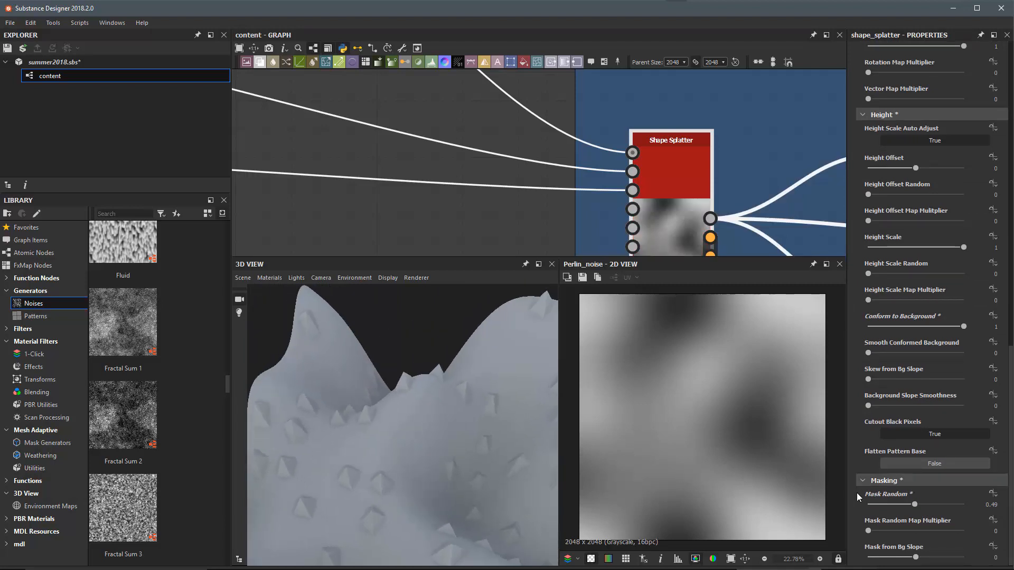
pyautogui.moveTo(868, 504); pyautogui.dragTo(851, 503)
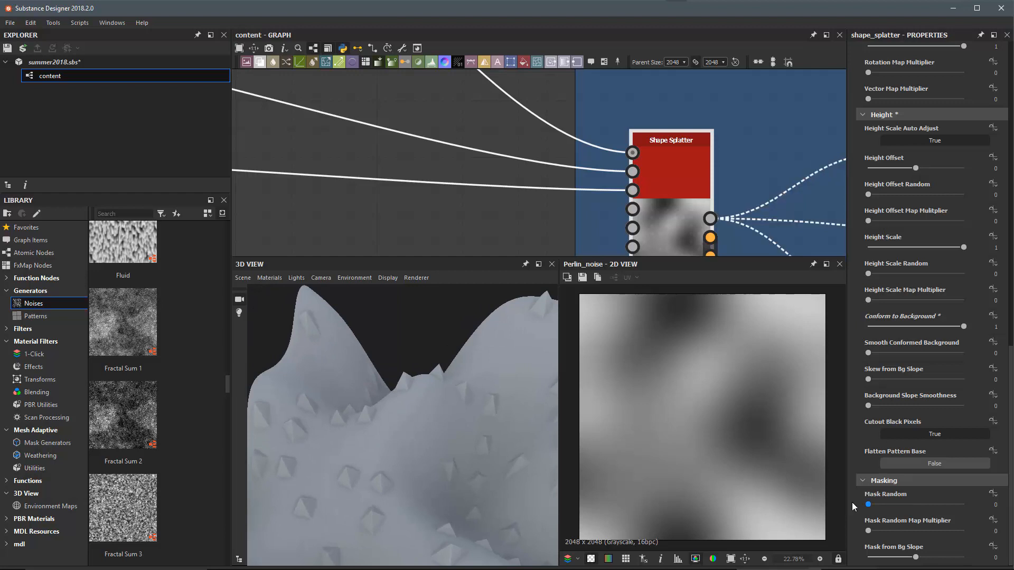
# - Preview the Shape Splatter's Height output in the 2D view and look at it more closely
pyautogui.scroll(-3, 660, 199)
pyautogui.moveTo(660, 199); pyautogui.dragTo(586, 135, button='middle')
pyautogui.scroll(1, 598, 160)
pyautogui.scroll(3, 602, 122)
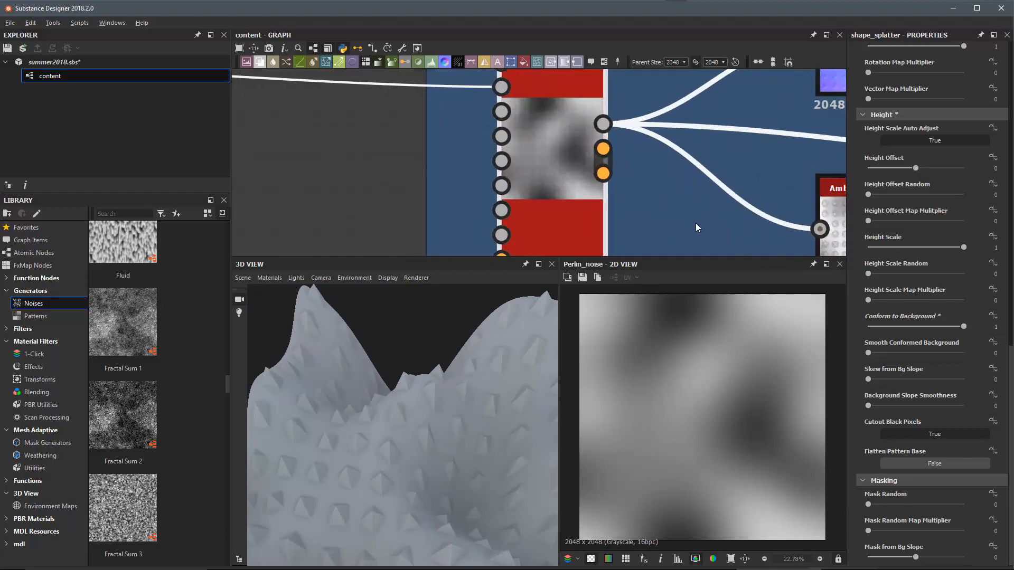
pyautogui.click(601, 122)
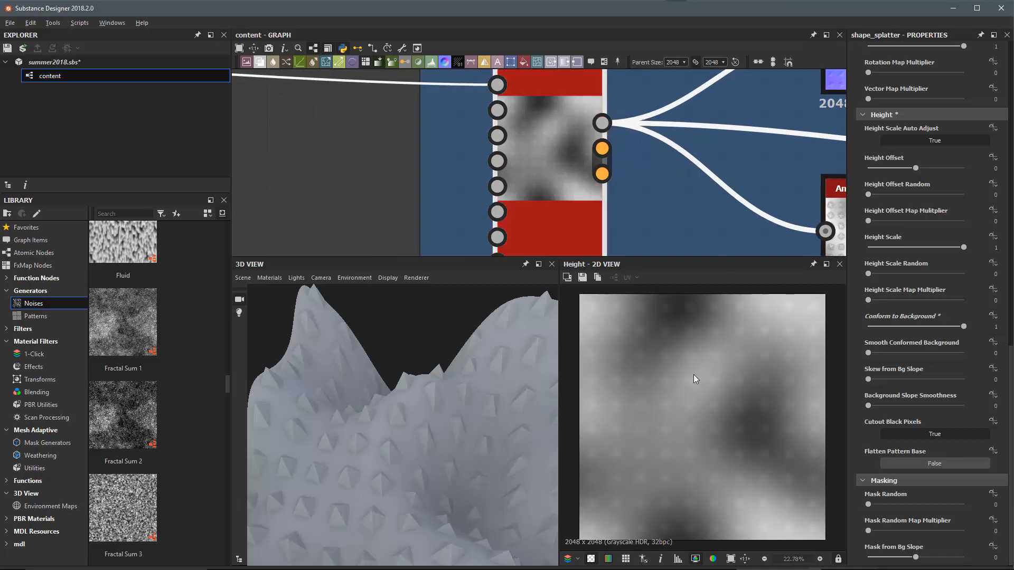
pyautogui.scroll(2, 692, 377)
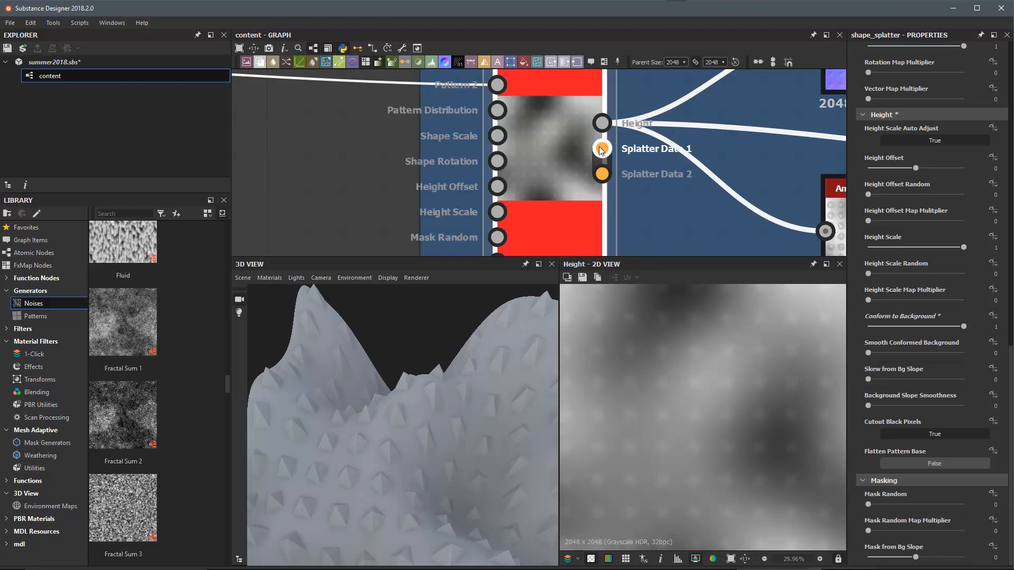
# - Preview the Shape Splatter's Splatter Data 2 output in the 2D view without the alpha transparency display
pyautogui.moveTo(604, 176)
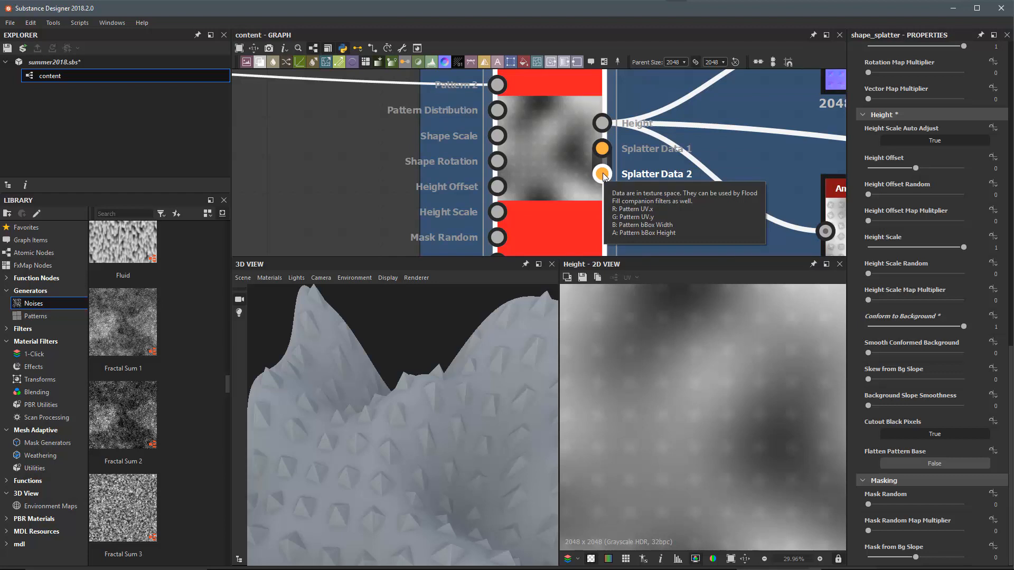
pyautogui.doubleClick(602, 175)
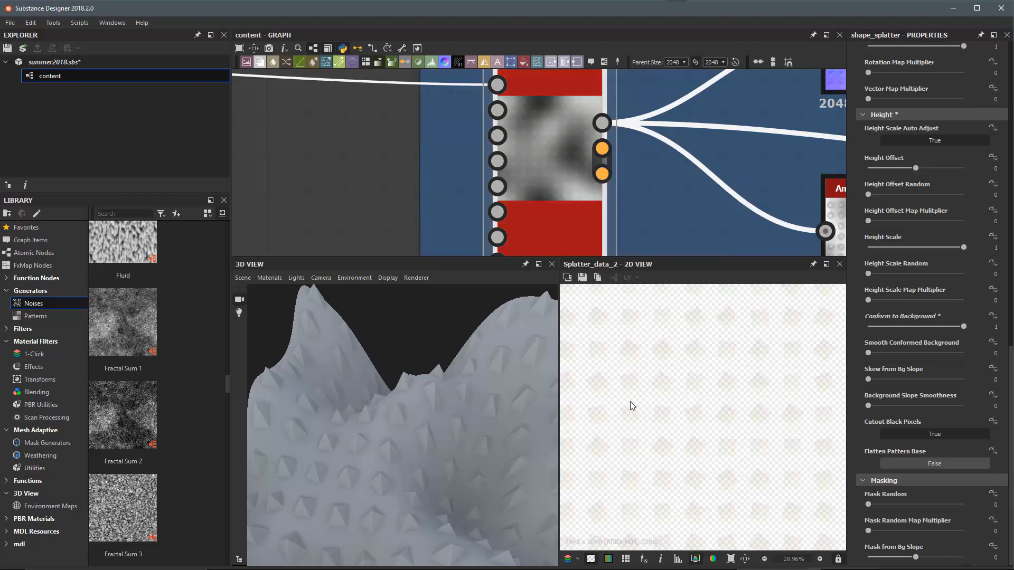
pyautogui.click(591, 559)
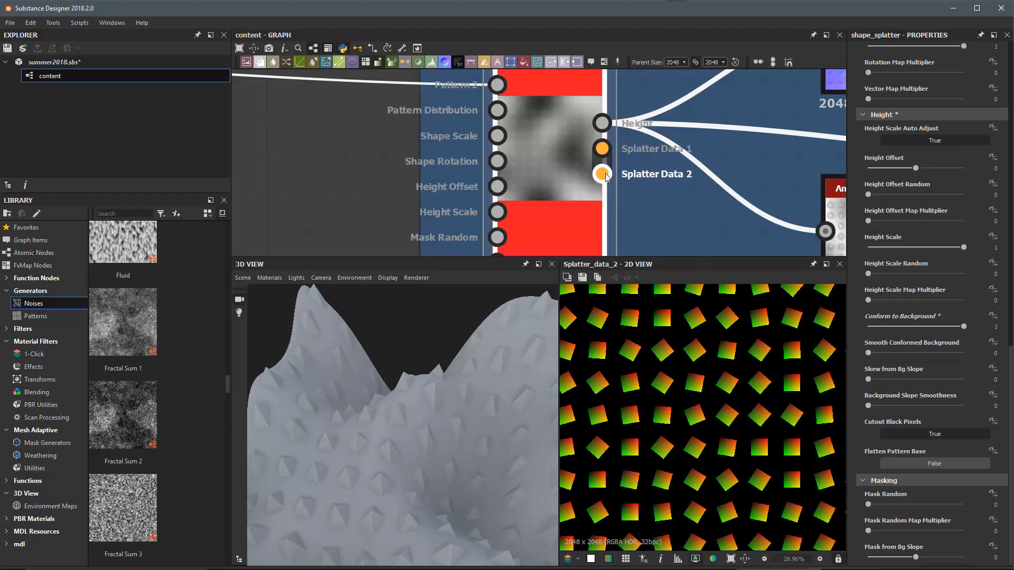
pyautogui.moveTo(605, 176)
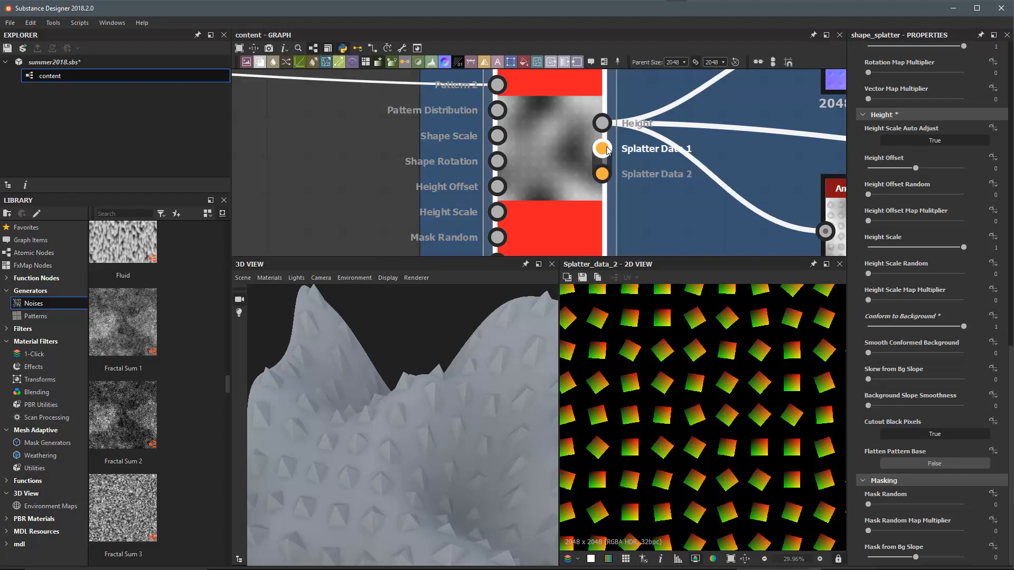
# - Show the outputs of the Base Material node from the sticks frame in the 3D view
pyautogui.scroll(-6, 642, 185)
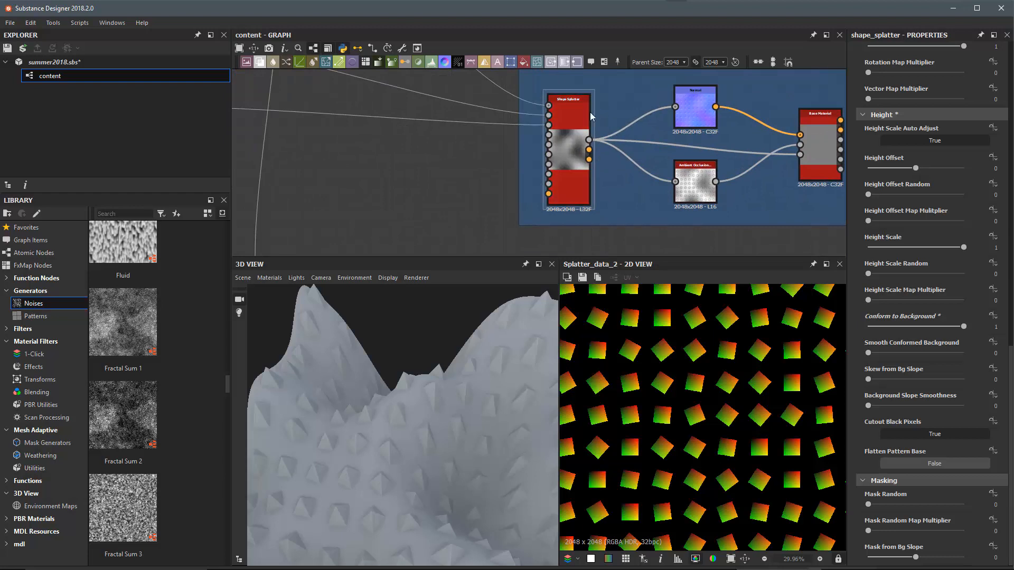
pyautogui.moveTo(503, 435); pyautogui.dragTo(436, 412)
pyautogui.moveTo(436, 411); pyautogui.dragTo(422, 400, button='middle')
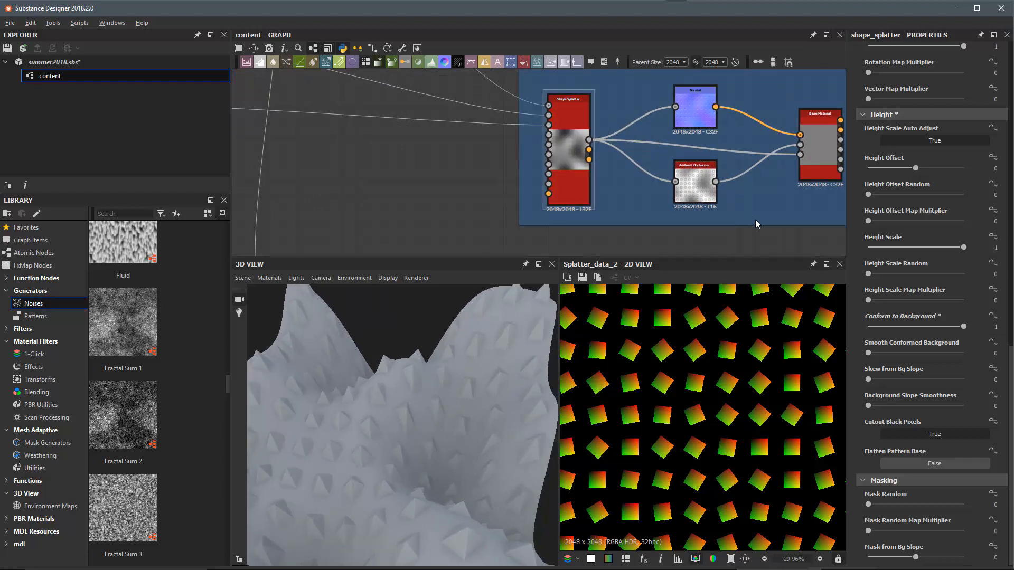
pyautogui.scroll(-4, 755, 220)
pyautogui.moveTo(664, 188); pyautogui.dragTo(636, 100, button='middle')
pyautogui.moveTo(637, 211); pyautogui.dragTo(634, 130, button='middle')
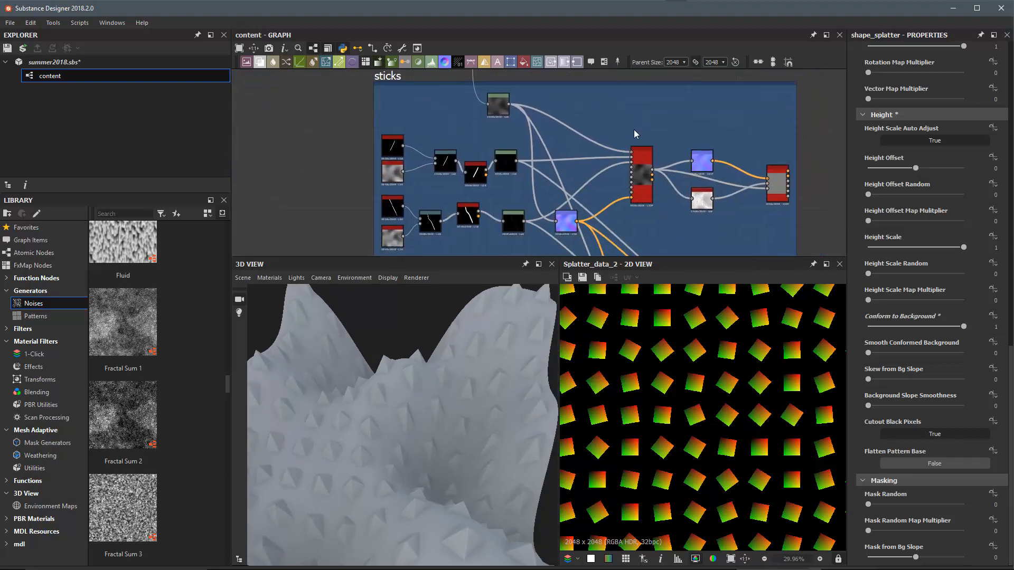
pyautogui.scroll(1, 679, 169)
pyautogui.moveTo(696, 202); pyautogui.dragTo(698, 181, button='middle')
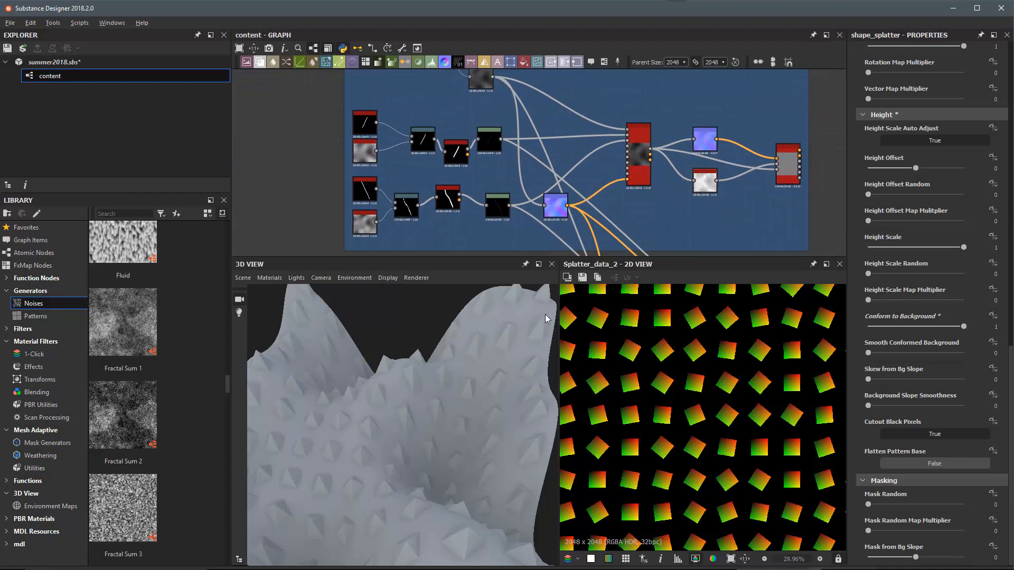
pyautogui.scroll(1, 458, 375)
pyautogui.moveTo(559, 353); pyautogui.dragTo(597, 365)
pyautogui.scroll(-1, 430, 441)
pyautogui.moveTo(429, 440); pyautogui.dragTo(416, 430)
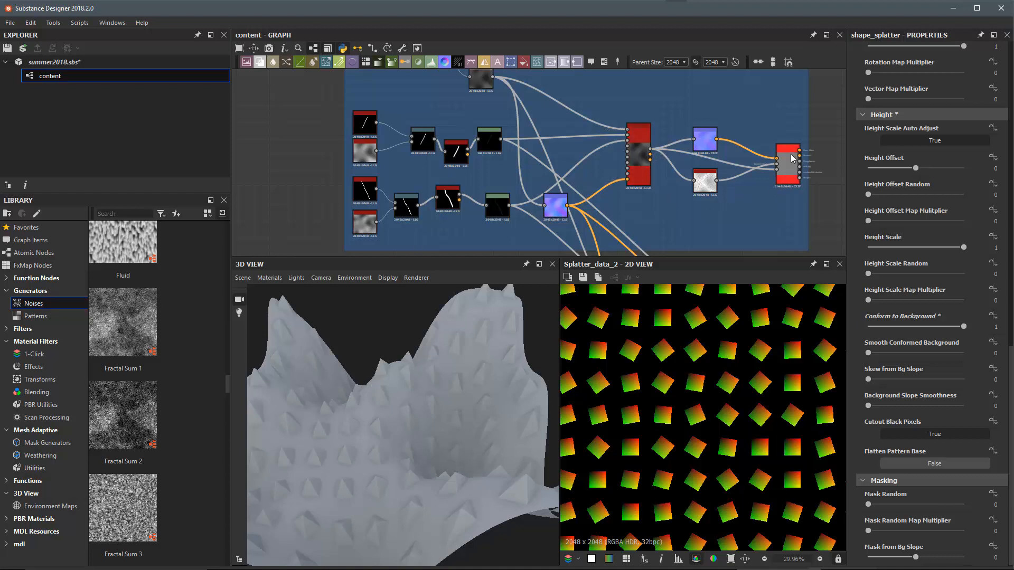
pyautogui.moveTo(790, 157); pyautogui.dragTo(456, 417)
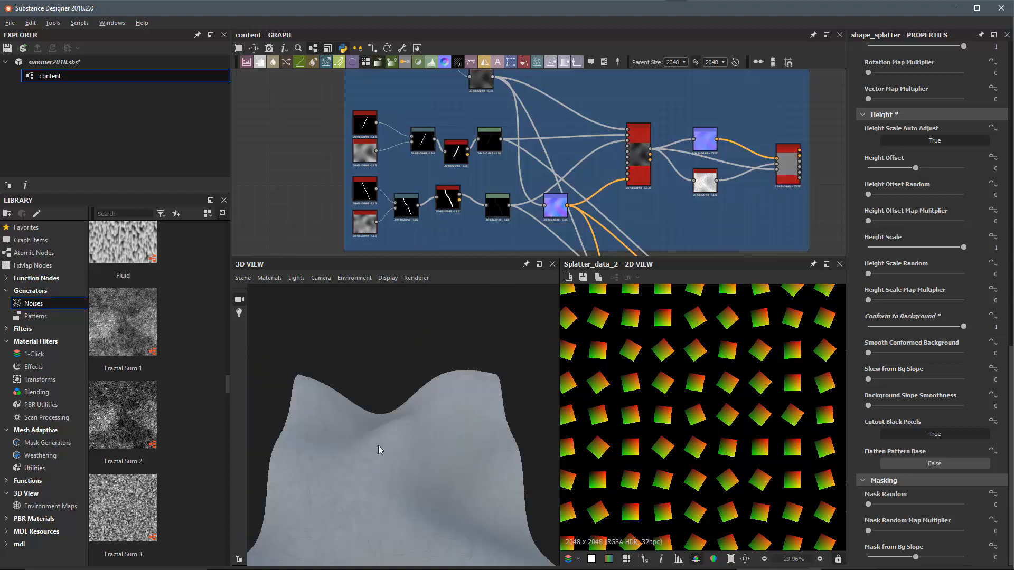
# - Examine the scattered sticks on the terrain up close in the 3D preview
pyautogui.moveTo(378, 445); pyautogui.dragTo(465, 512, button='right')
pyautogui.moveTo(465, 512); pyautogui.dragTo(467, 442, button='middle')
pyautogui.moveTo(467, 443); pyautogui.dragTo(543, 507, button='right')
pyautogui.moveTo(475, 470); pyautogui.dragTo(445, 456, button='middle')
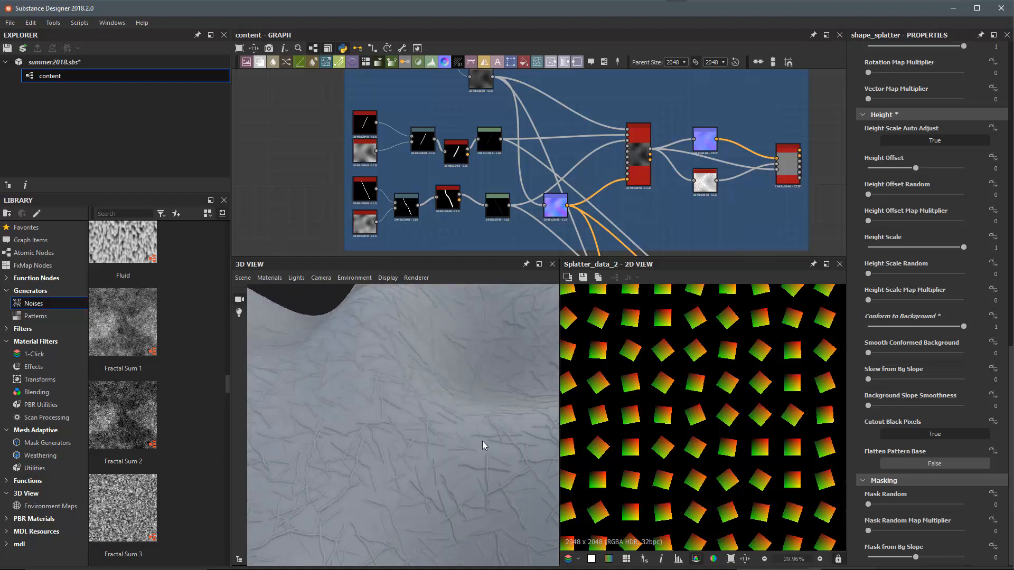
pyautogui.moveTo(388, 416); pyautogui.dragTo(437, 467, button='right')
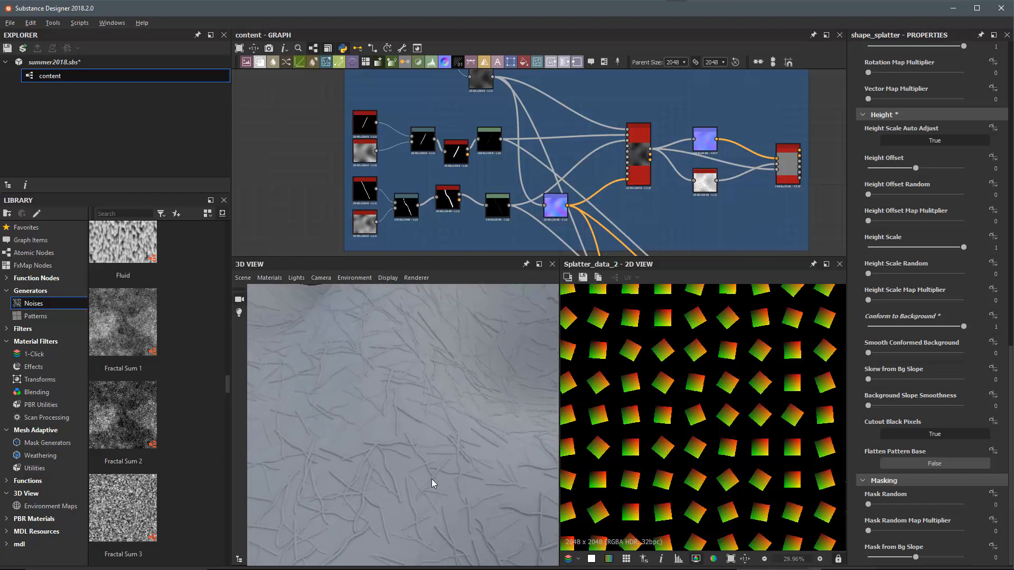
# - Preview the Shape, Warp and Bevel nodes of the upper stick chain one after another in 2D
pyautogui.moveTo(486, 169); pyautogui.dragTo(525, 170, button='middle')
pyautogui.scroll(2, 432, 129)
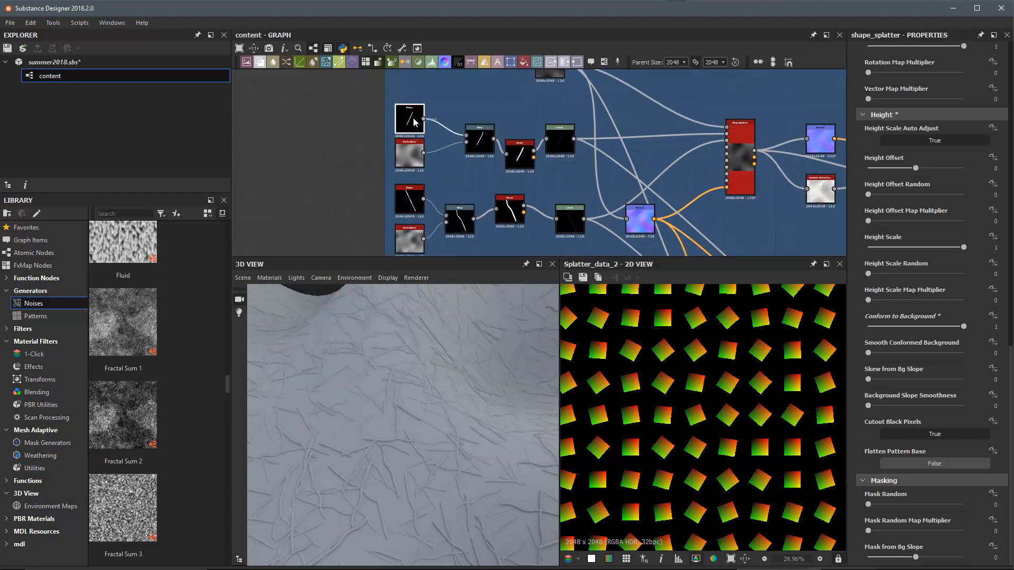
pyautogui.doubleClick(415, 122)
pyautogui.doubleClick(480, 139)
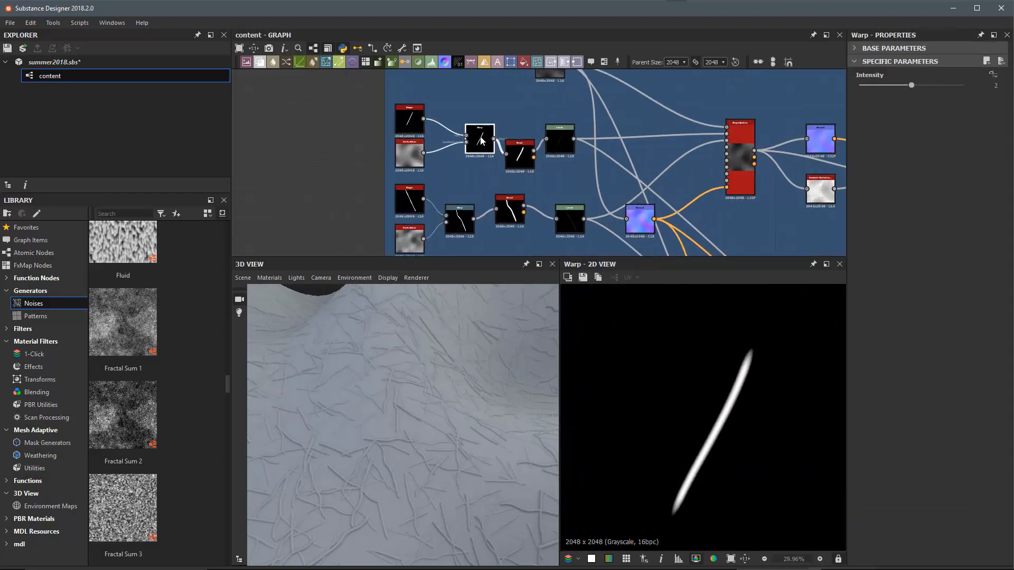
pyautogui.doubleClick(520, 156)
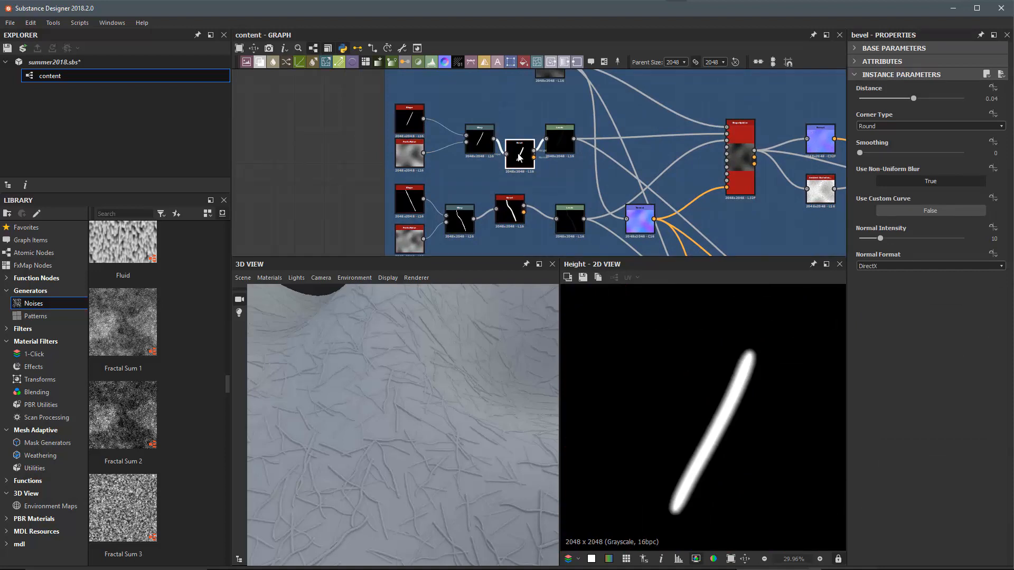
# - Preview the Bevel node of the lower, curved stick chain in 2D and select the upper chain's Levels node
pyautogui.scroll(-1, 512, 217)
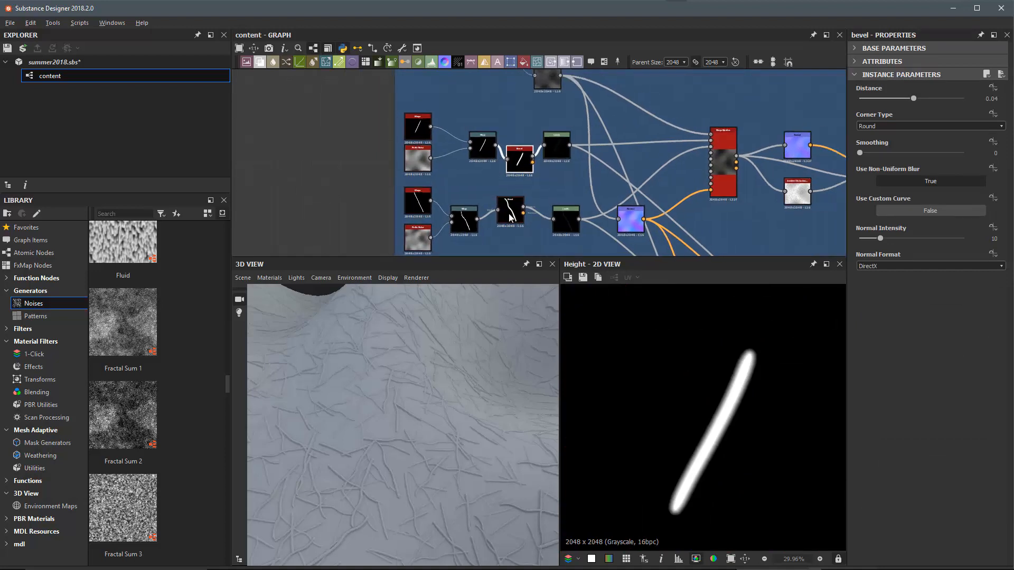
pyautogui.moveTo(512, 218); pyautogui.dragTo(506, 182, button='middle')
pyautogui.doubleClick(508, 178)
pyautogui.scroll(-2, 533, 161)
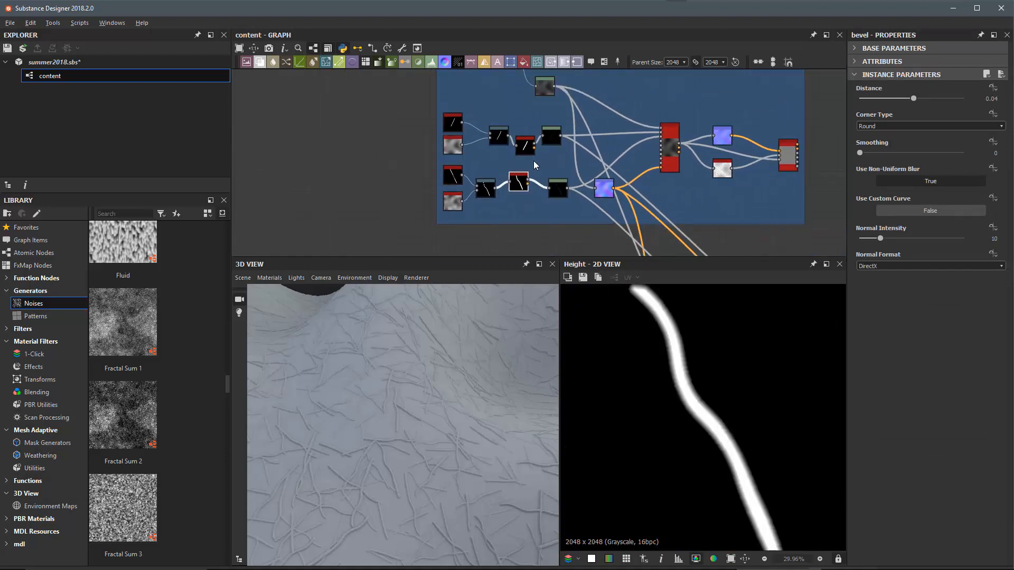
pyautogui.click(542, 149)
pyautogui.scroll(2, 559, 152)
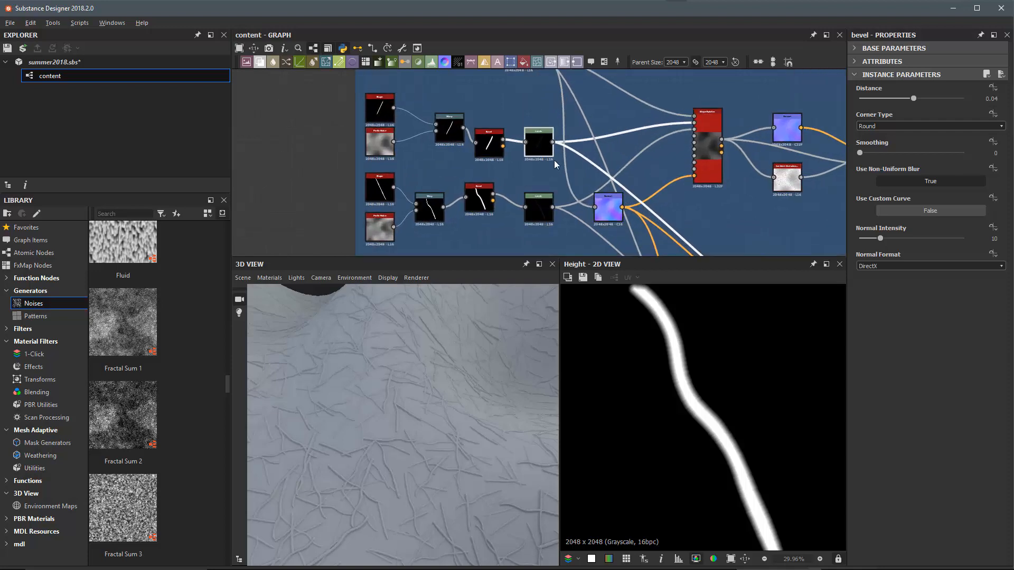
# - Preview the topmost Levels node of the sticks frame in 2D and move it slightly lower in the graph
pyautogui.moveTo(523, 51); pyautogui.dragTo(521, 109, button='middle')
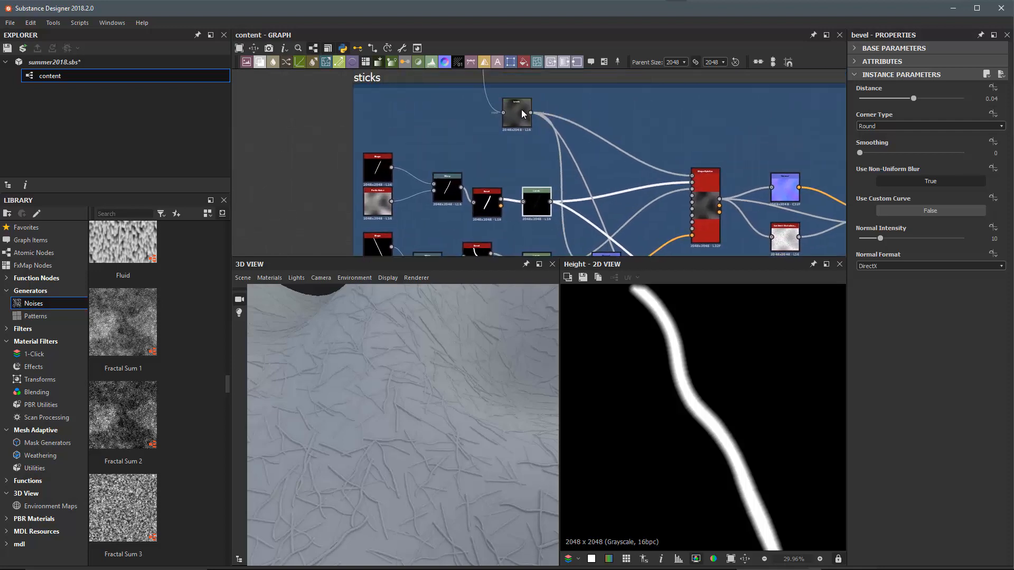
pyautogui.click(520, 110)
pyautogui.moveTo(521, 110); pyautogui.dragTo(530, 135)
pyautogui.scroll(-3, 671, 380)
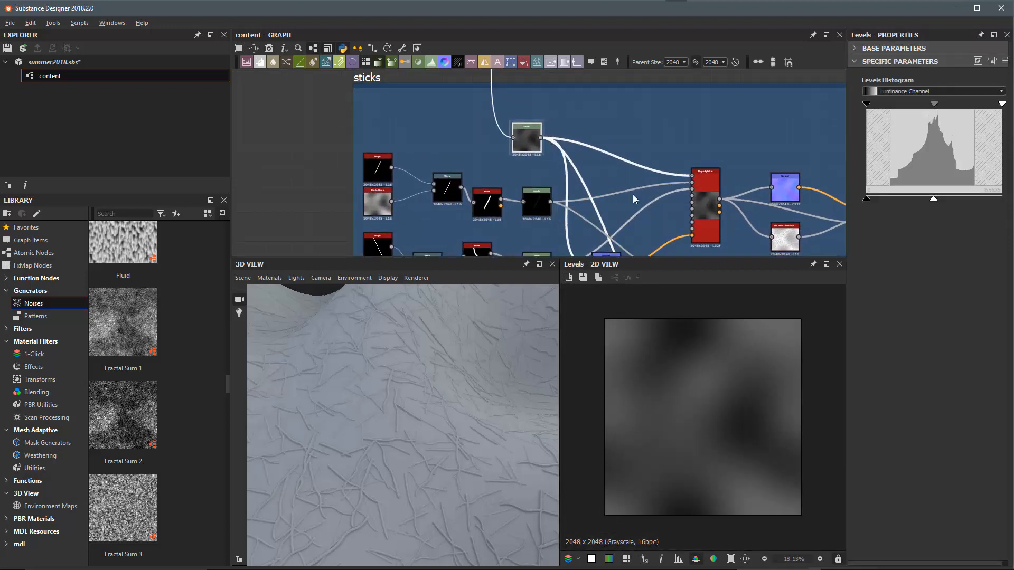
pyautogui.moveTo(630, 191); pyautogui.dragTo(607, 200, button='middle')
pyautogui.scroll(-2, 604, 138)
pyautogui.scroll(1, 607, 200)
pyautogui.scroll(2, 547, 140)
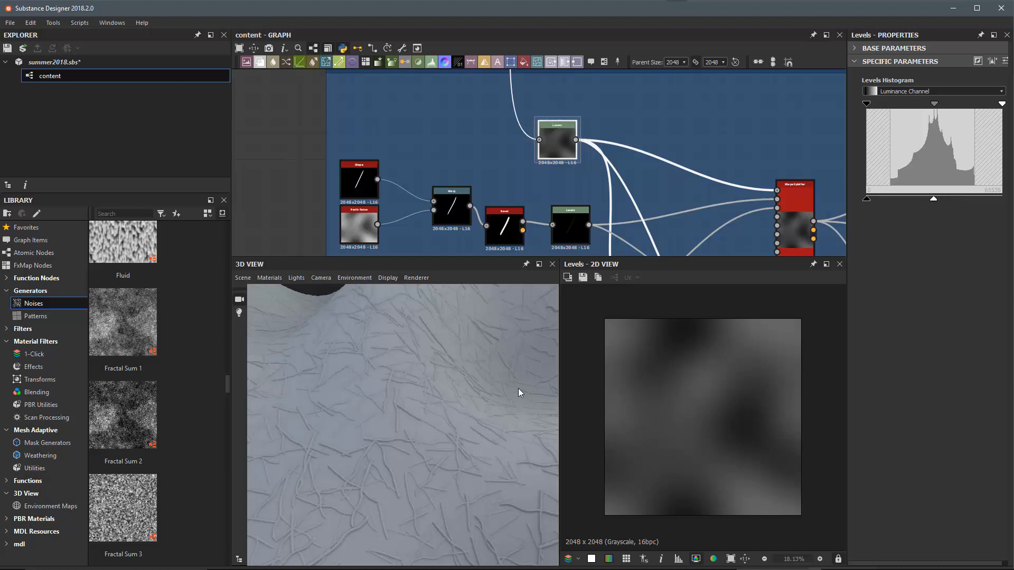
pyautogui.moveTo(518, 388); pyautogui.dragTo(416, 439)
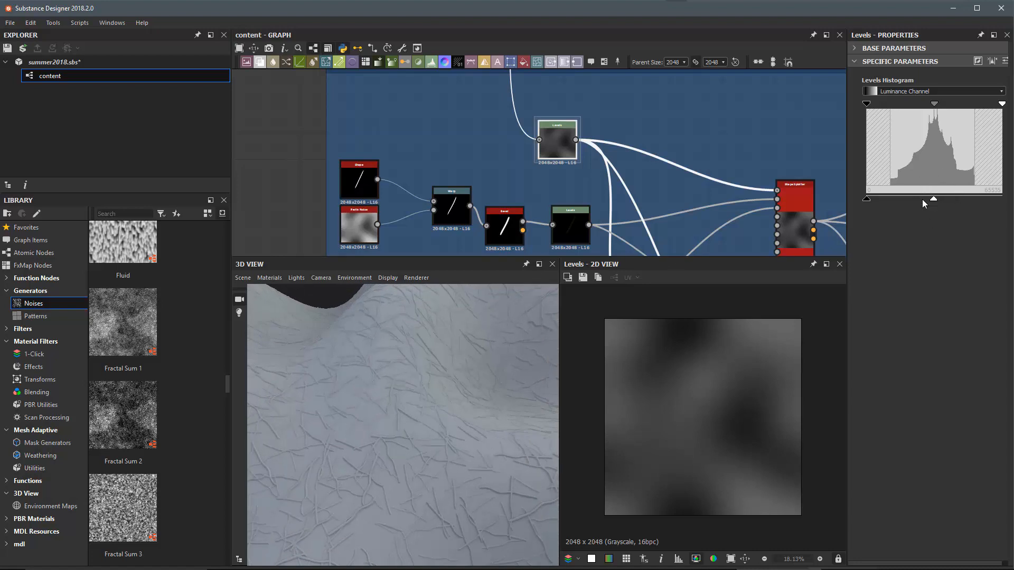
# - Show the pixel information for the terrain Levels preview in the 2D view and hide it again
pyautogui.click(661, 559)
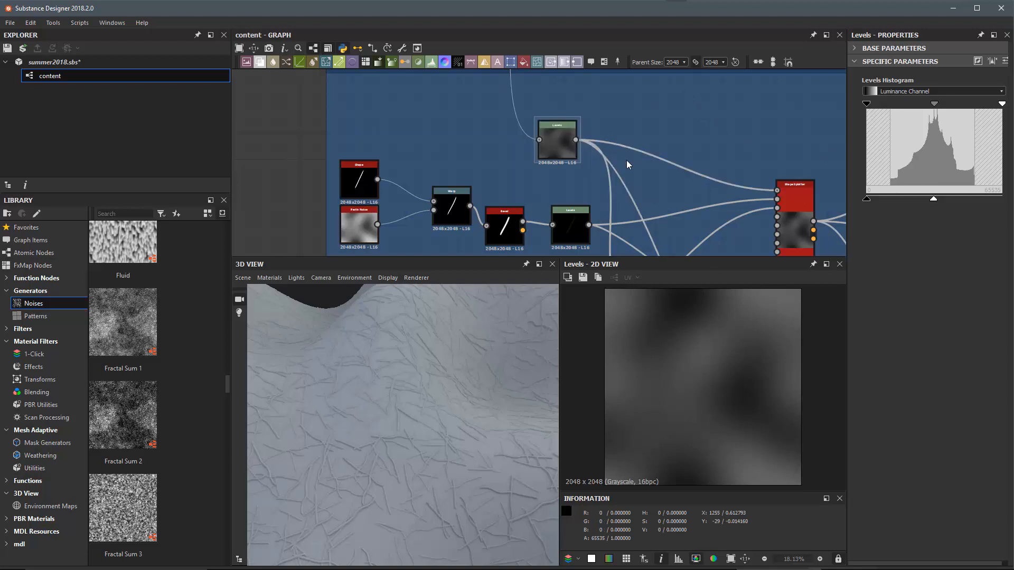
pyautogui.click(661, 559)
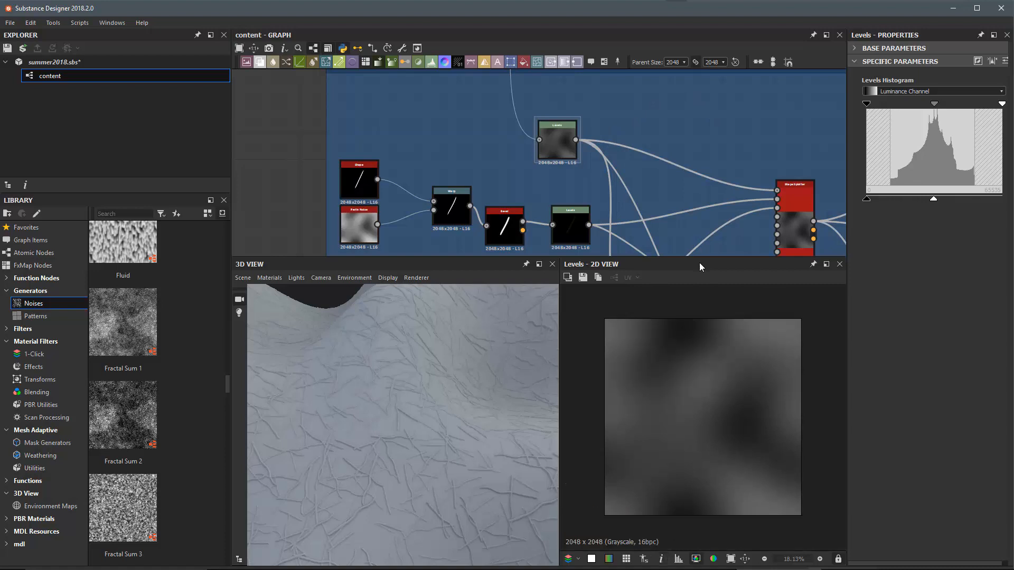
# - Preview the Levels nodes of the upper and lower stick chains in 2D and look at the sticks in the 3D preview
pyautogui.moveTo(659, 146); pyautogui.dragTo(630, 103, button='middle')
pyautogui.scroll(3, 597, 141)
pyautogui.moveTo(561, 170); pyautogui.dragTo(649, 110, button='middle')
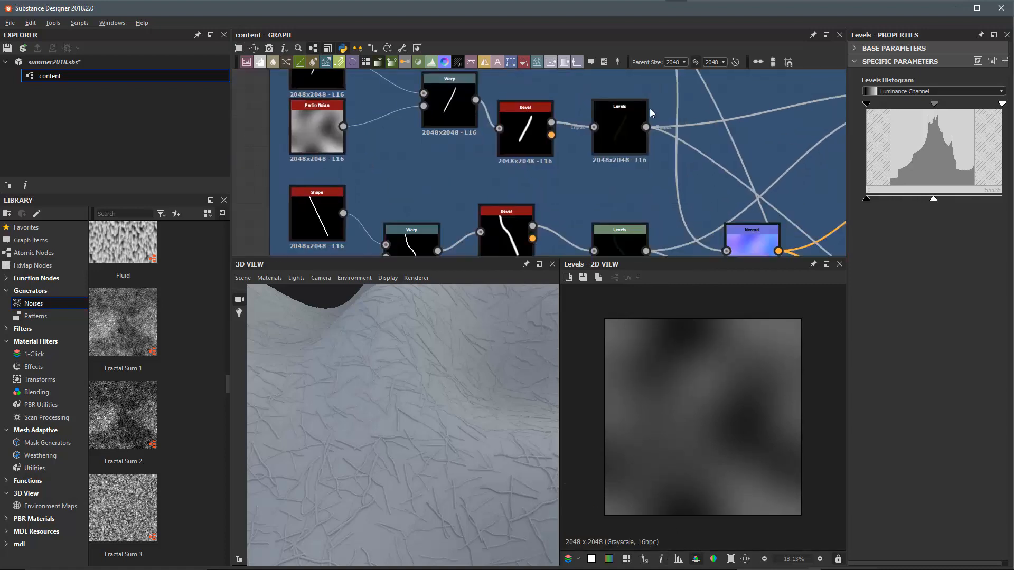
pyautogui.click(533, 131)
pyautogui.moveTo(624, 163); pyautogui.dragTo(601, 172, button='middle')
pyautogui.click(595, 144)
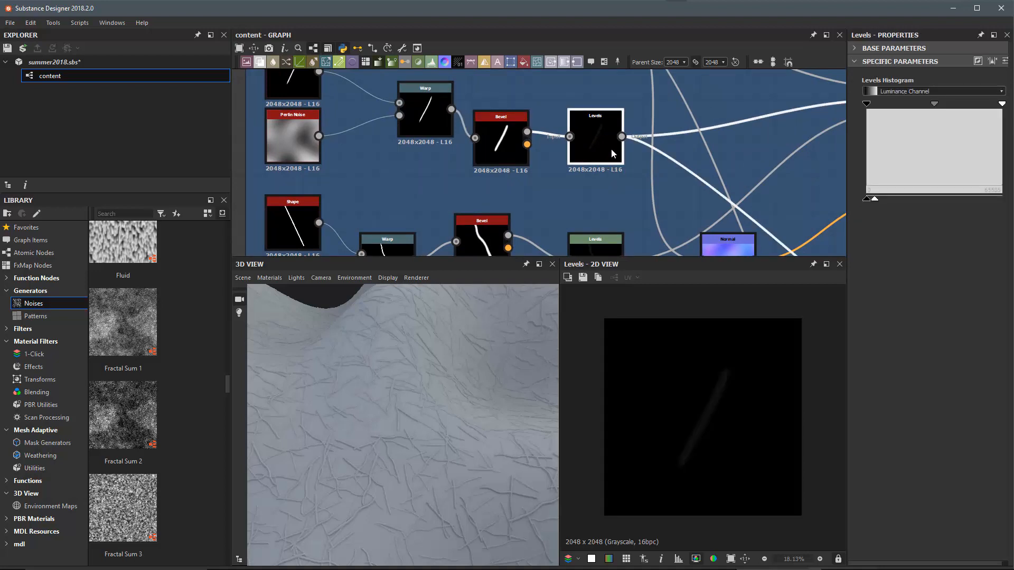
pyautogui.scroll(-3, 607, 145)
pyautogui.click(598, 215)
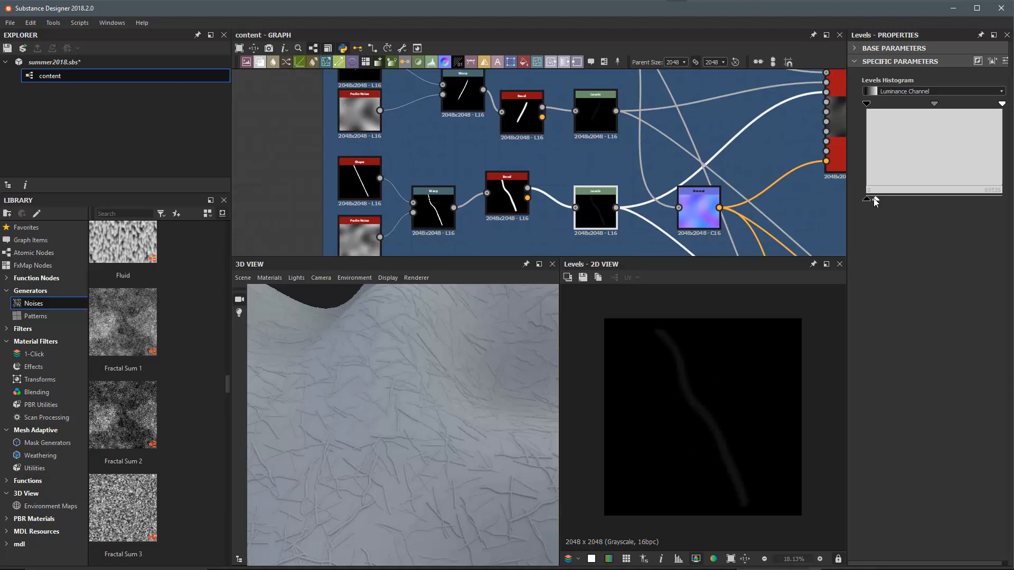
pyautogui.moveTo(503, 404)
pyautogui.mouseDown()
pyautogui.moveTo(487, 438)
pyautogui.moveTo(496, 408)
pyautogui.mouseUp()
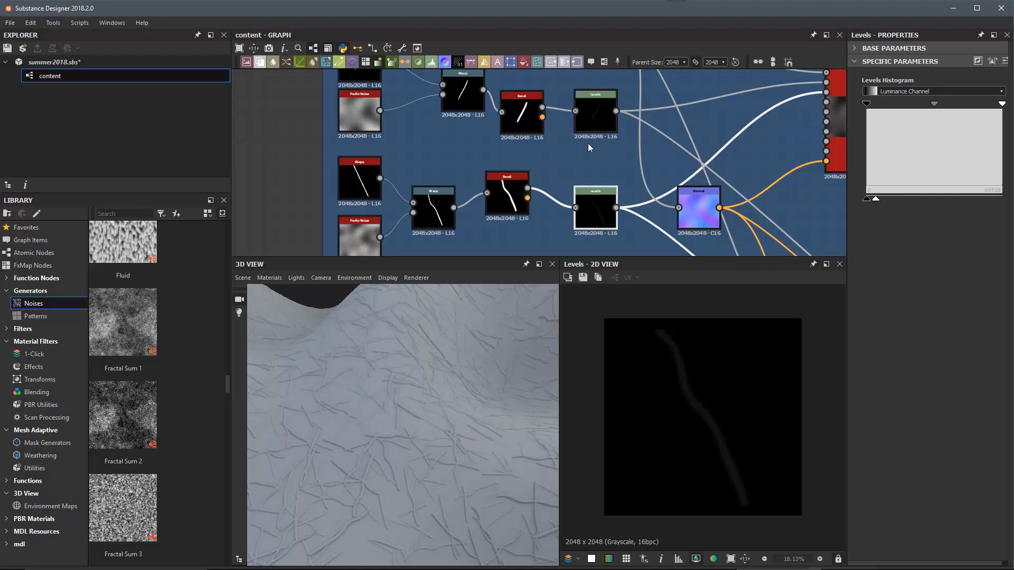
# - Preview the sticks frame's Shape Splatter in 2D, review its parameters through the Height settings, and examine the sticks along the 3D terrain
pyautogui.scroll(-2, 607, 148)
pyautogui.scroll(4, 743, 214)
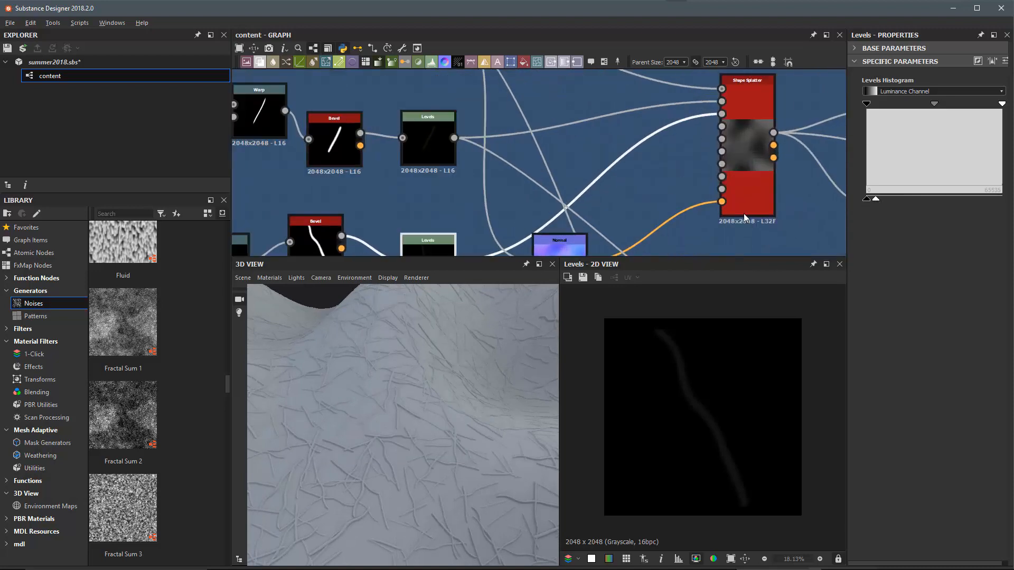
pyautogui.scroll(1, 744, 214)
pyautogui.doubleClick(759, 101)
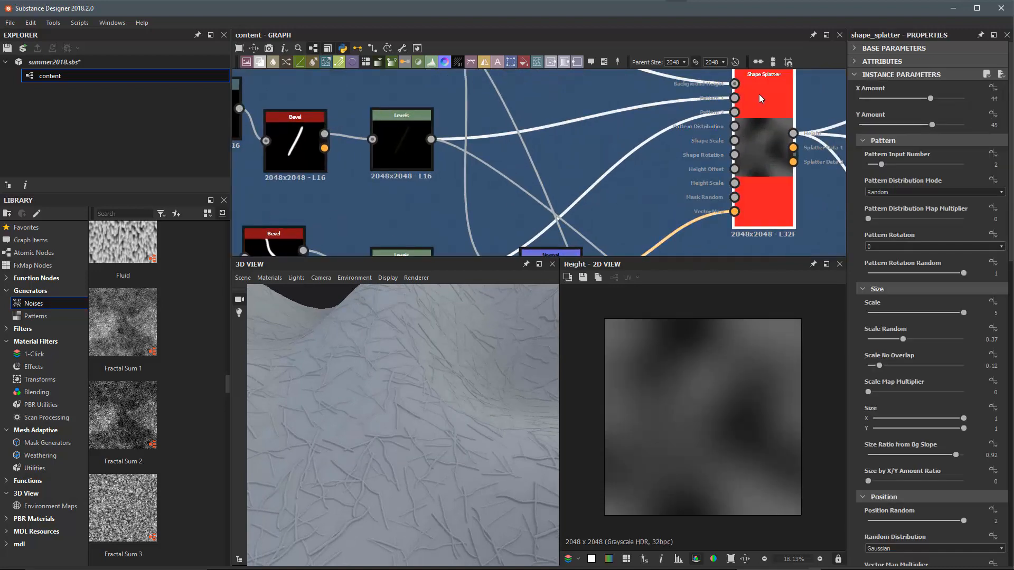
pyautogui.scroll(-3, 633, 172)
pyautogui.scroll(-14, 886, 233)
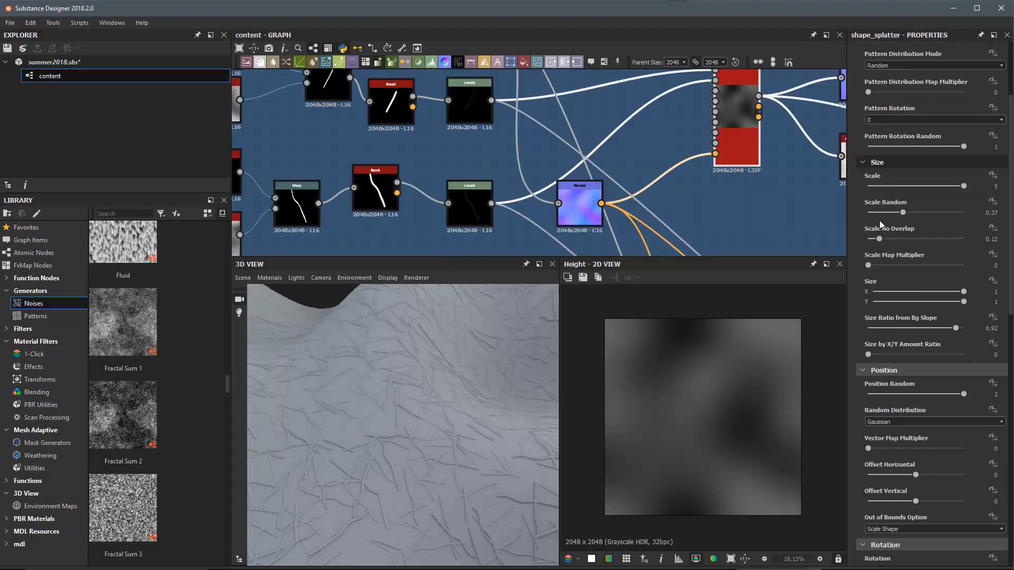
pyautogui.scroll(-5, 879, 221)
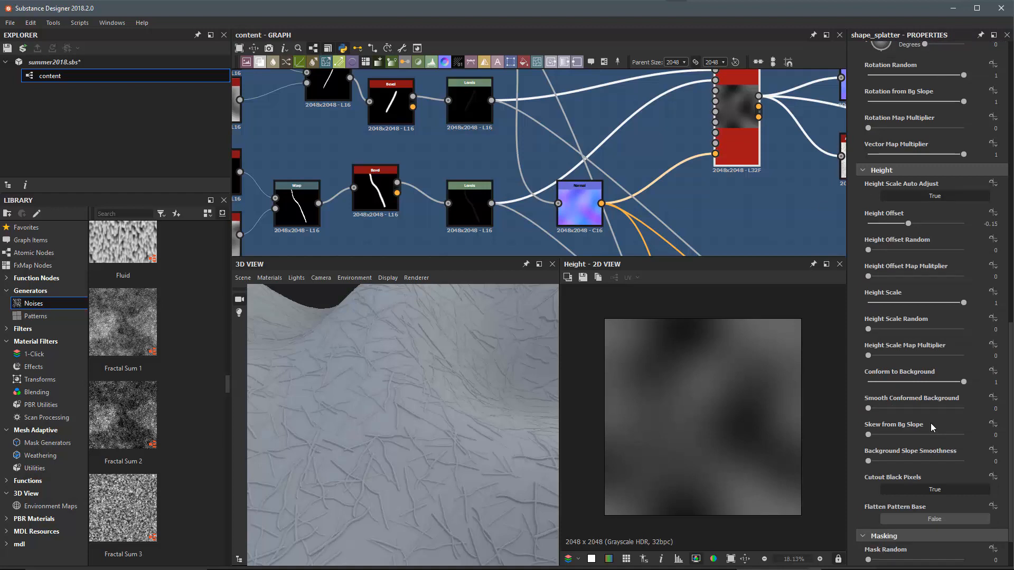
pyautogui.moveTo(876, 372)
pyautogui.moveTo(441, 422); pyautogui.dragTo(427, 382)
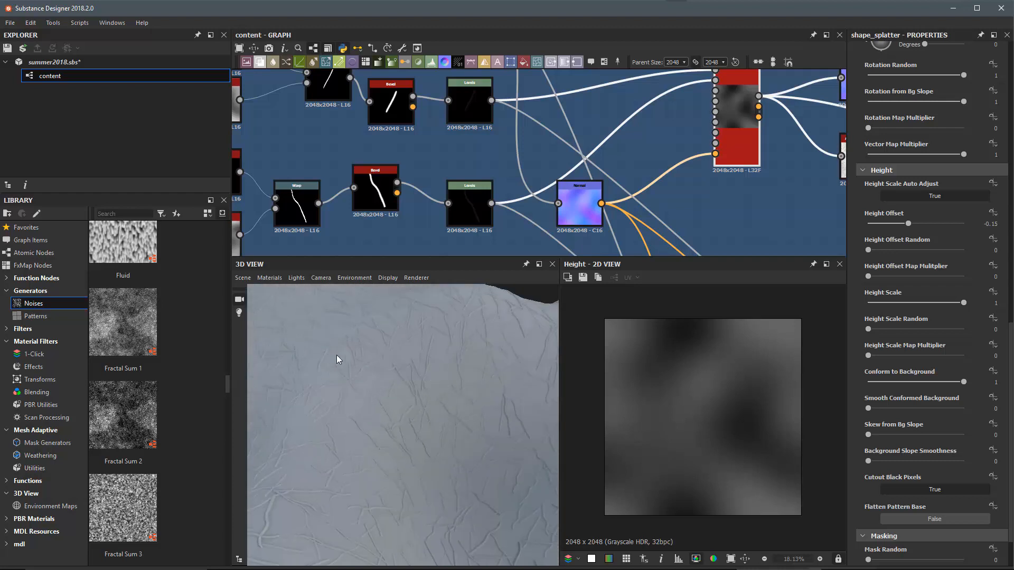
pyautogui.moveTo(338, 439); pyautogui.dragTo(377, 366)
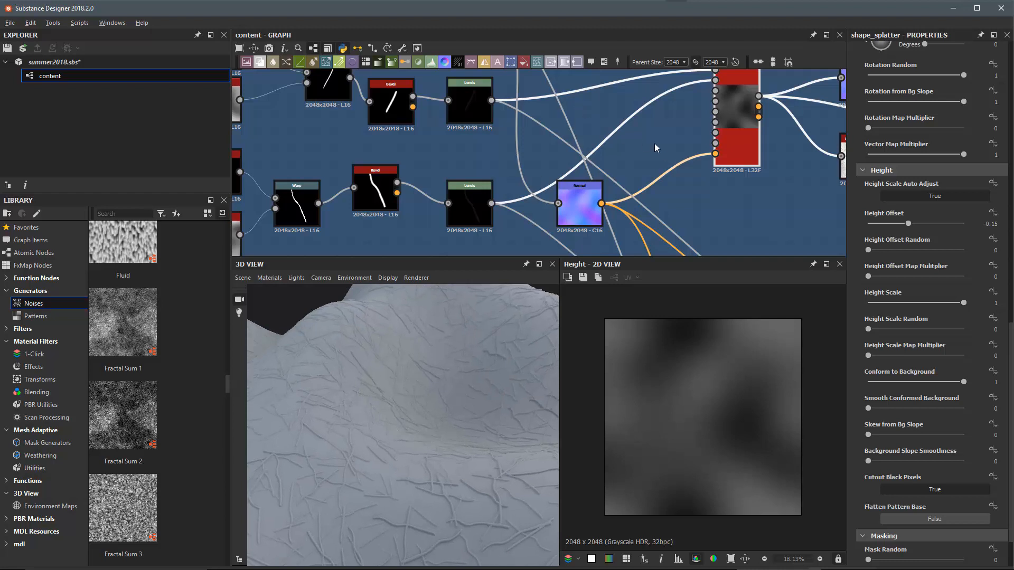
# - Show the rocks example in the 3D preview and examine the scattered rocks up close
pyautogui.scroll(-3, 655, 148)
pyautogui.moveTo(655, 148); pyautogui.dragTo(582, 116, button='middle')
pyautogui.moveTo(688, 172); pyautogui.dragTo(674, 119, button='middle')
pyautogui.moveTo(674, 203); pyautogui.dragTo(658, 112, button='middle')
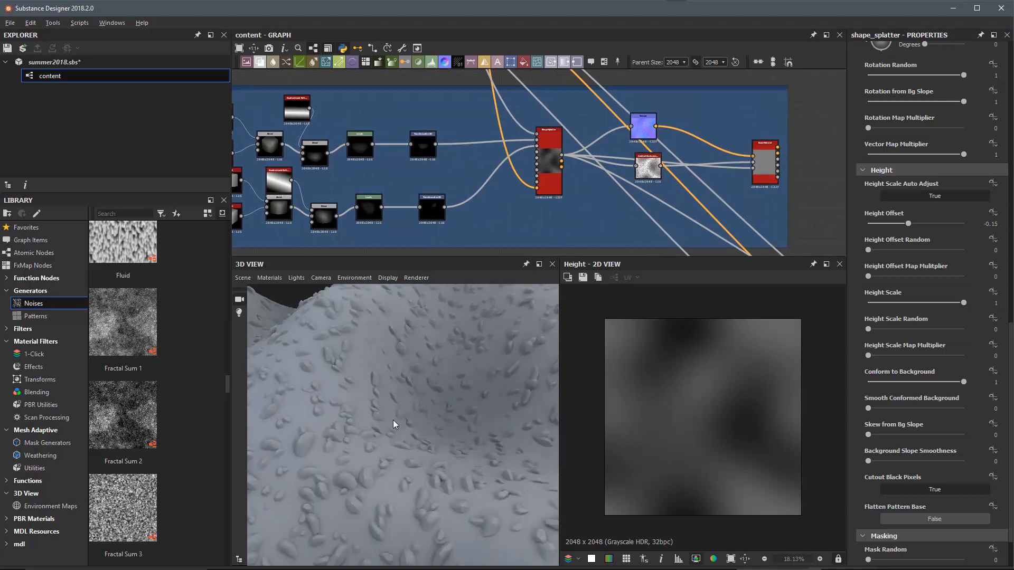
pyautogui.moveTo(393, 420); pyautogui.dragTo(470, 437)
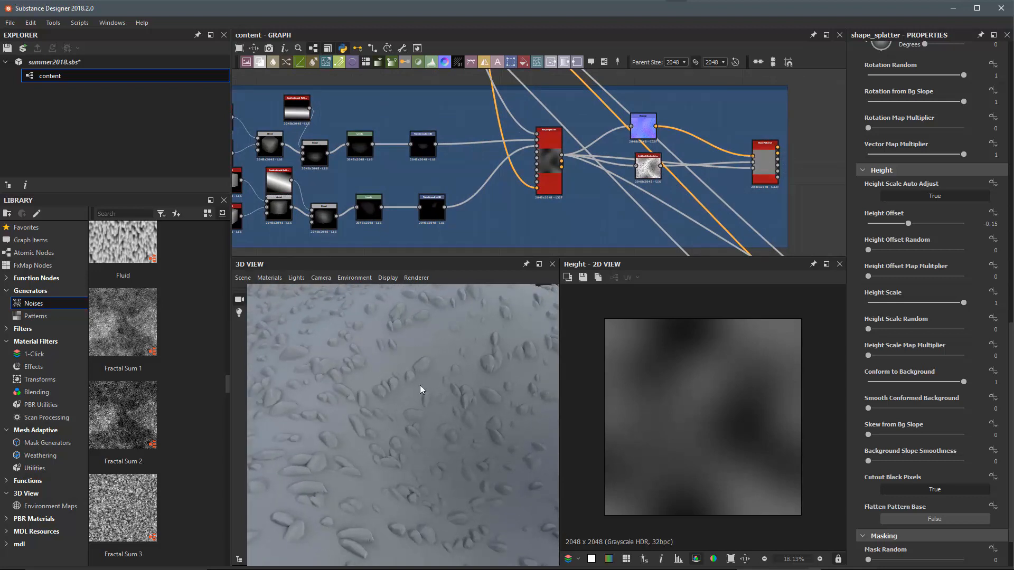
pyautogui.moveTo(420, 385); pyautogui.dragTo(511, 362)
# - Select the rocks frame's Shape Splatter and review its Position, Rotation and Height parameters
pyautogui.click(552, 145)
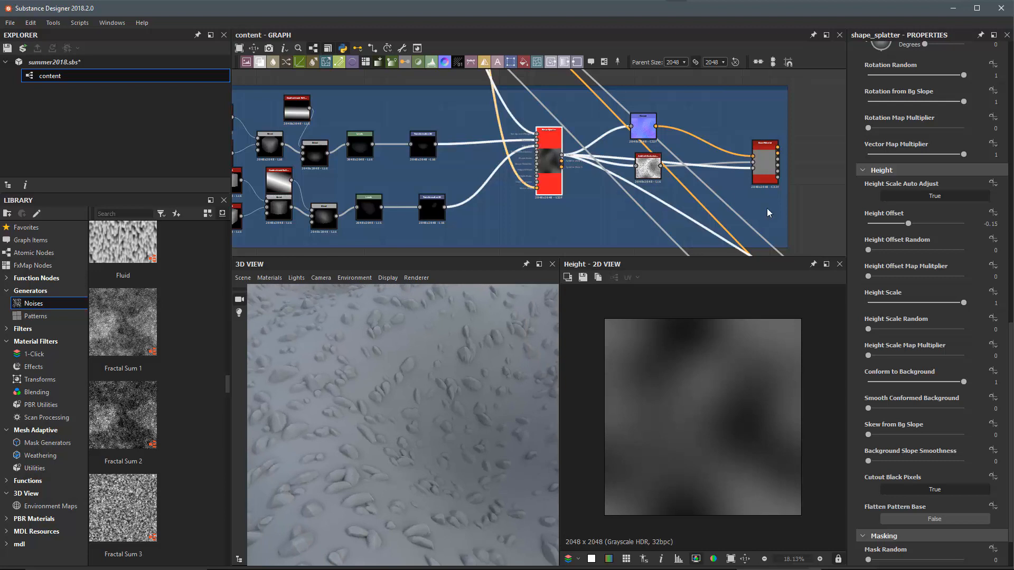
pyautogui.scroll(10, 901, 396)
pyautogui.scroll(-6, 901, 396)
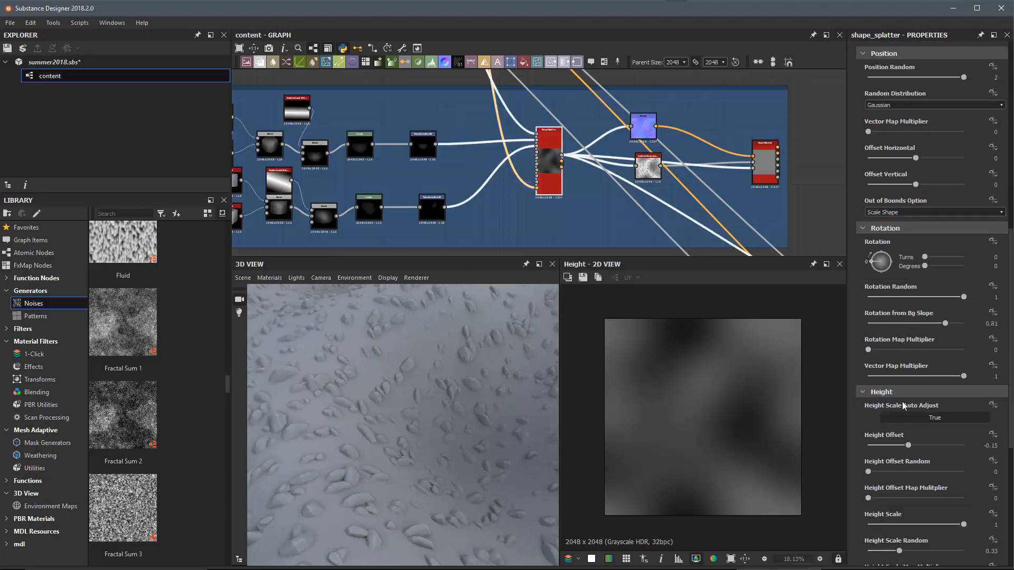
pyautogui.scroll(-5, 902, 402)
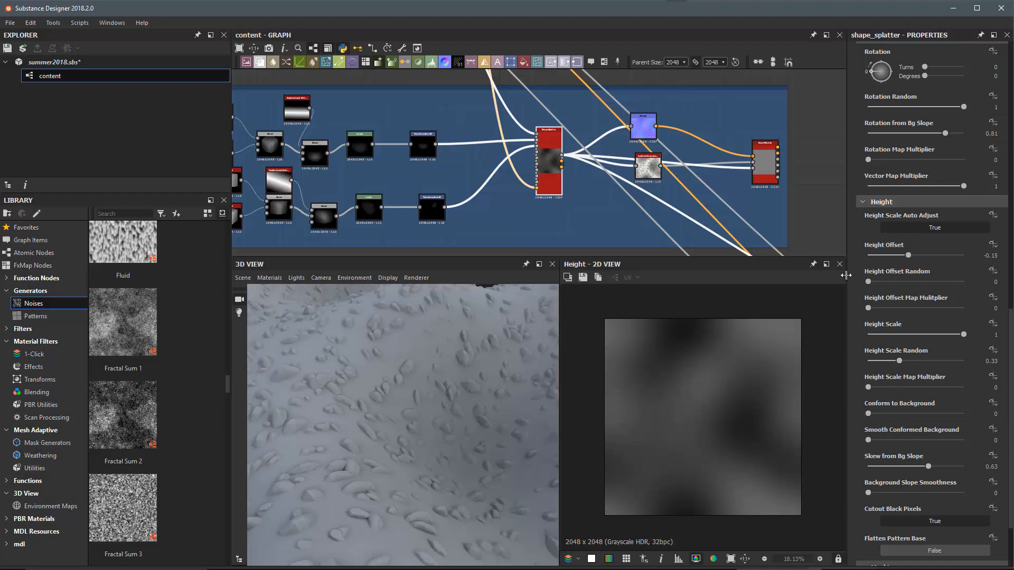
# - Set Conform to Background to 1 on the rocks Shape Splatter and inspect the rocks in the 3D preview
pyautogui.moveTo(548, 138); pyautogui.dragTo(586, 168, button='middle')
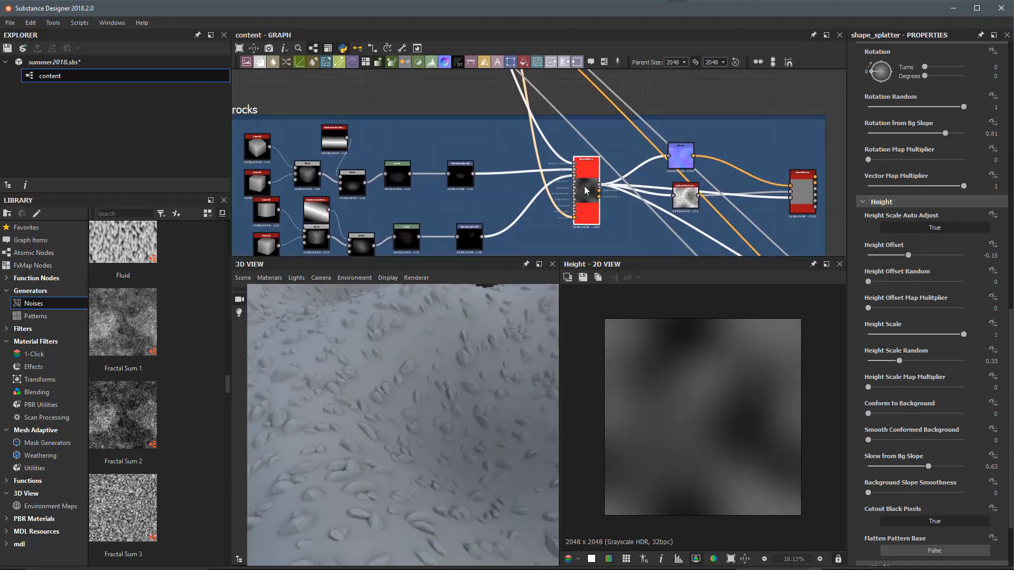
pyautogui.moveTo(870, 413); pyautogui.dragTo(968, 414)
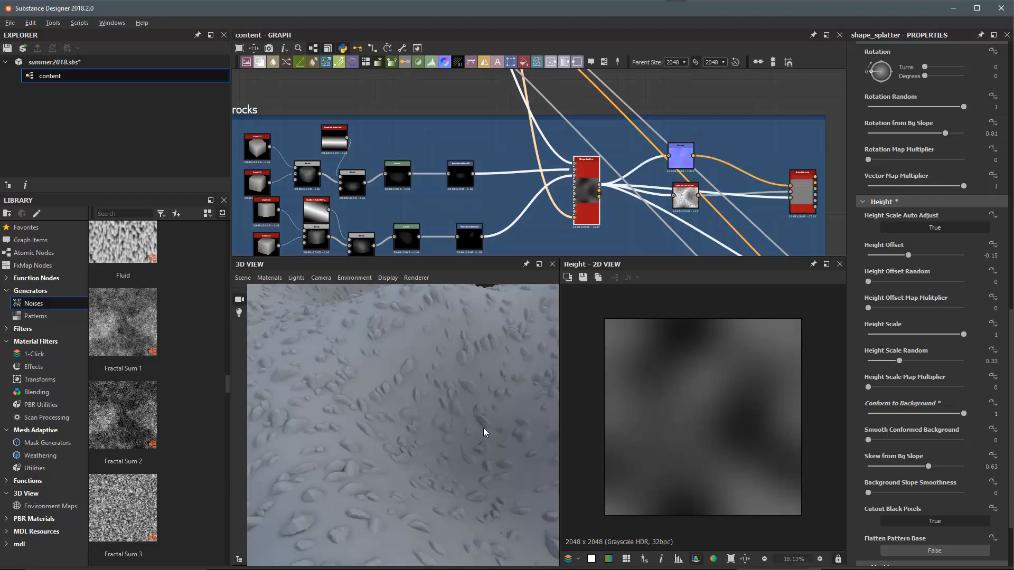
pyautogui.moveTo(431, 401); pyautogui.dragTo(327, 357)
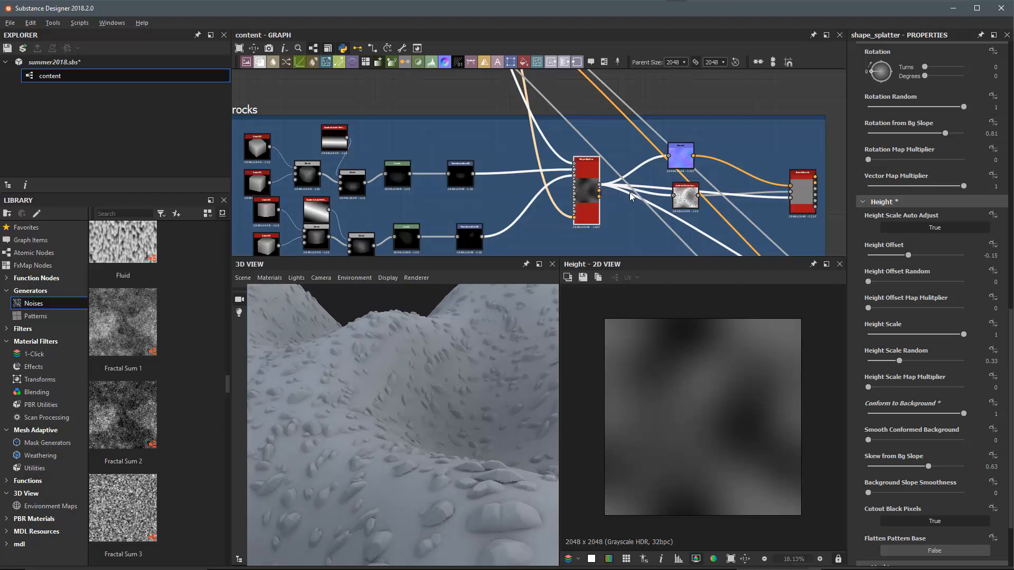
# - Preview the rocks Shape Splatter's Background Height input, its two pattern inputs and its Height output in 2D
pyautogui.scroll(-3, 563, 174)
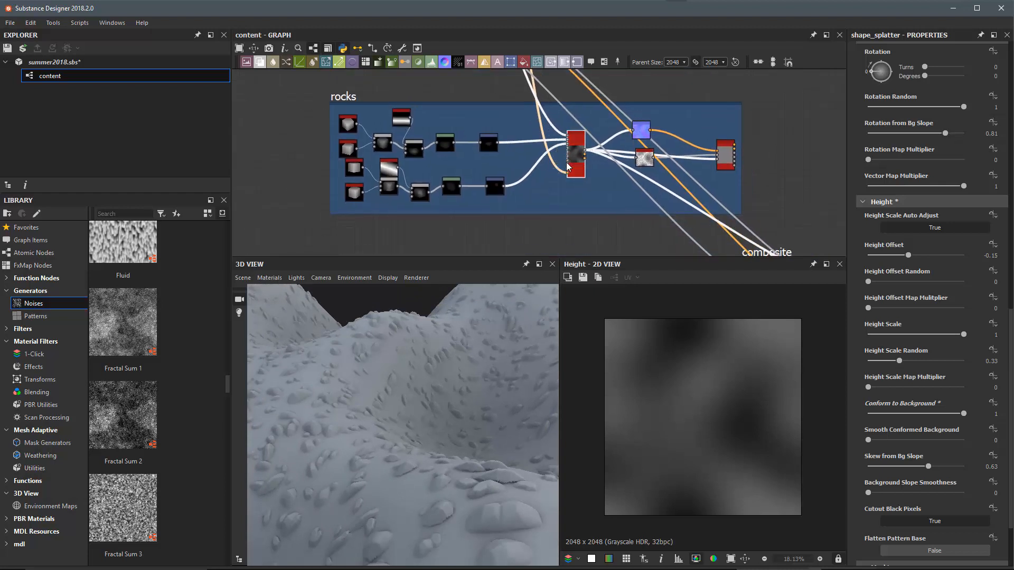
pyautogui.scroll(4, 568, 168)
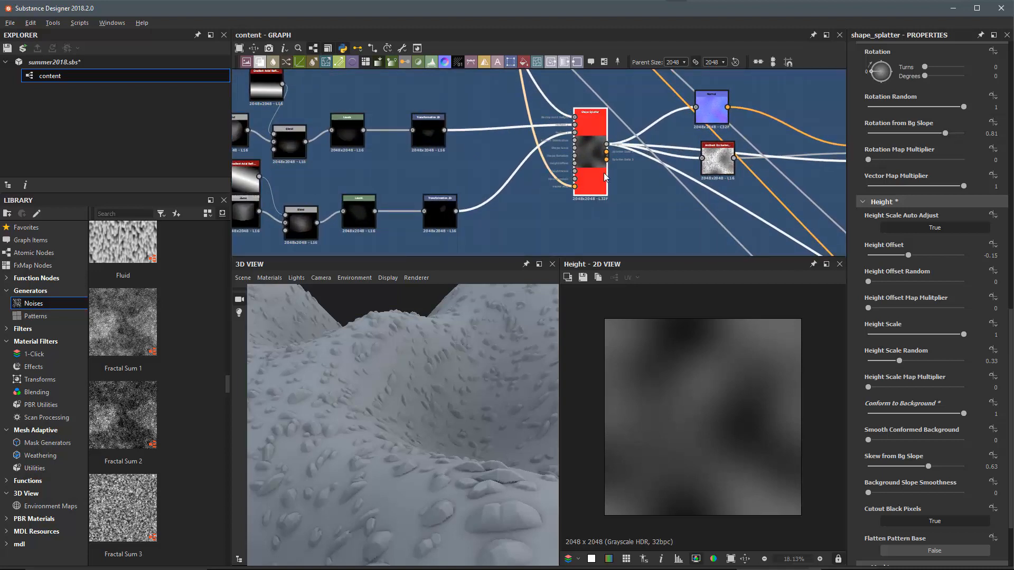
pyautogui.scroll(-1, 584, 165)
pyautogui.scroll(3, 584, 164)
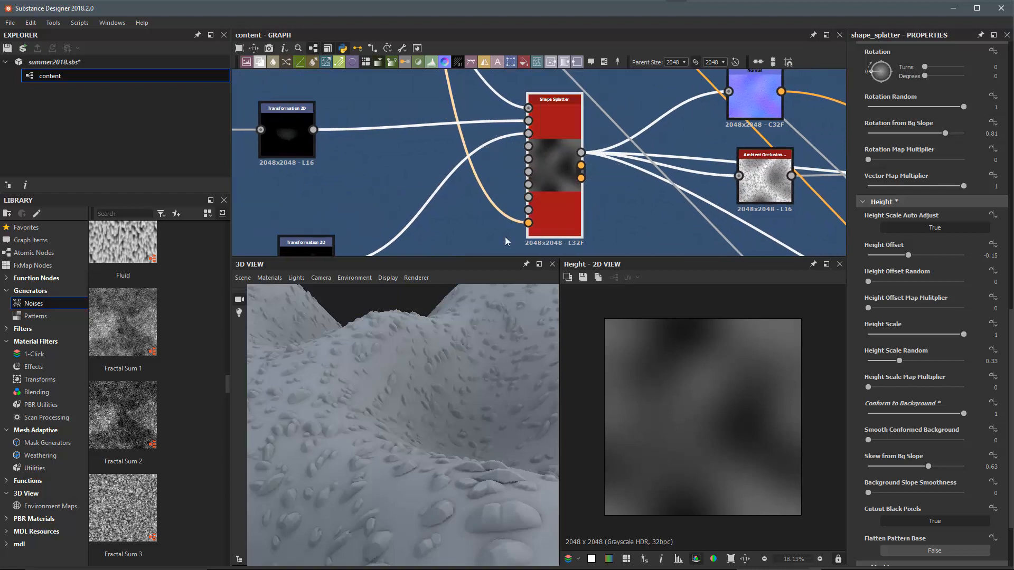
pyautogui.doubleClick(529, 107)
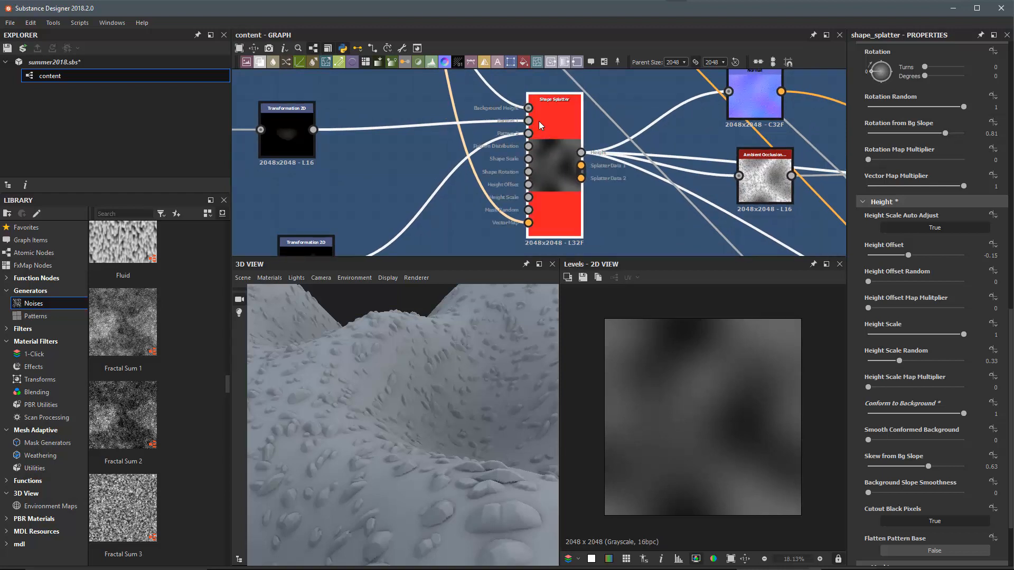
pyautogui.doubleClick(528, 120)
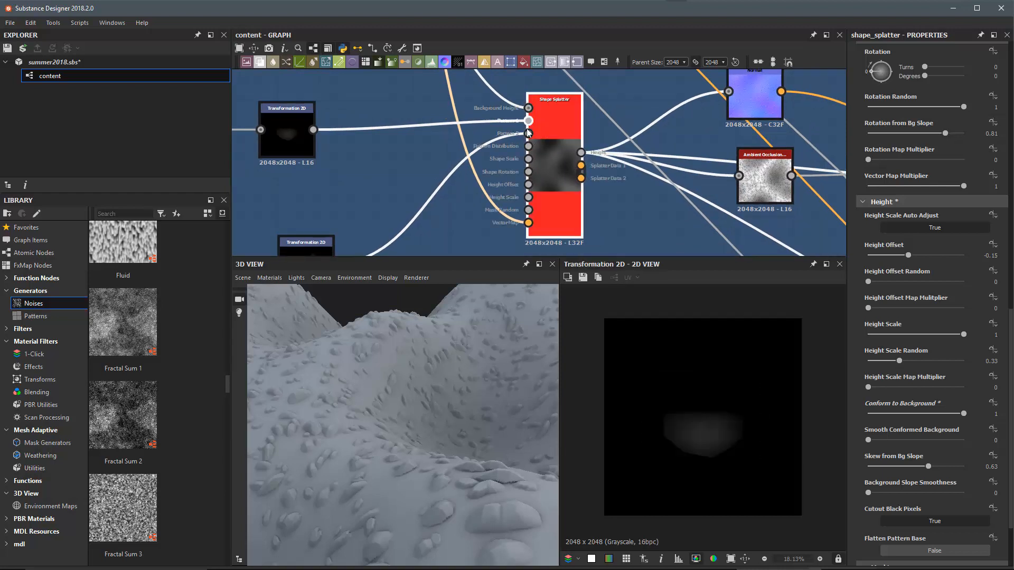
pyautogui.doubleClick(581, 152)
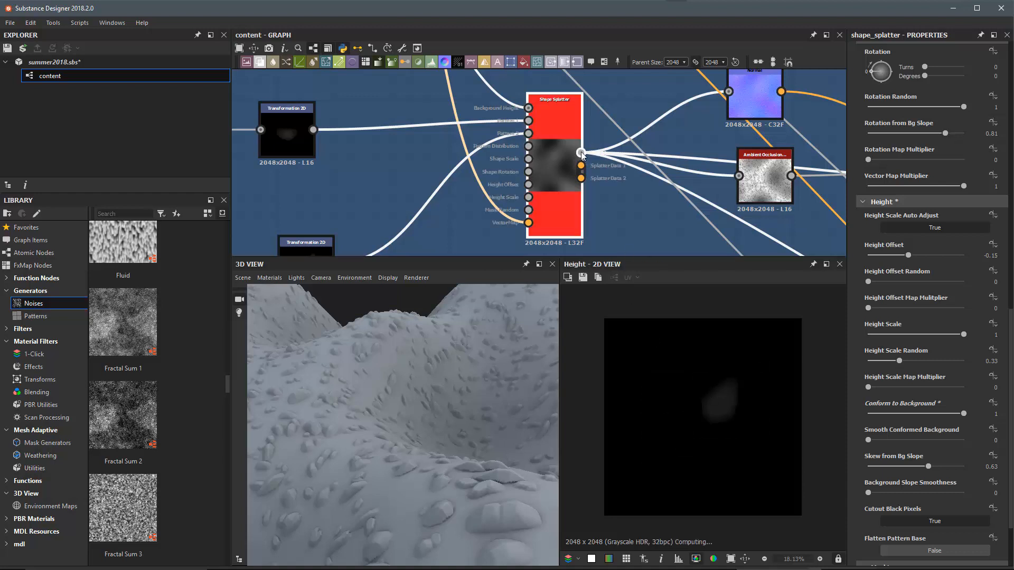
pyautogui.scroll(2, 674, 390)
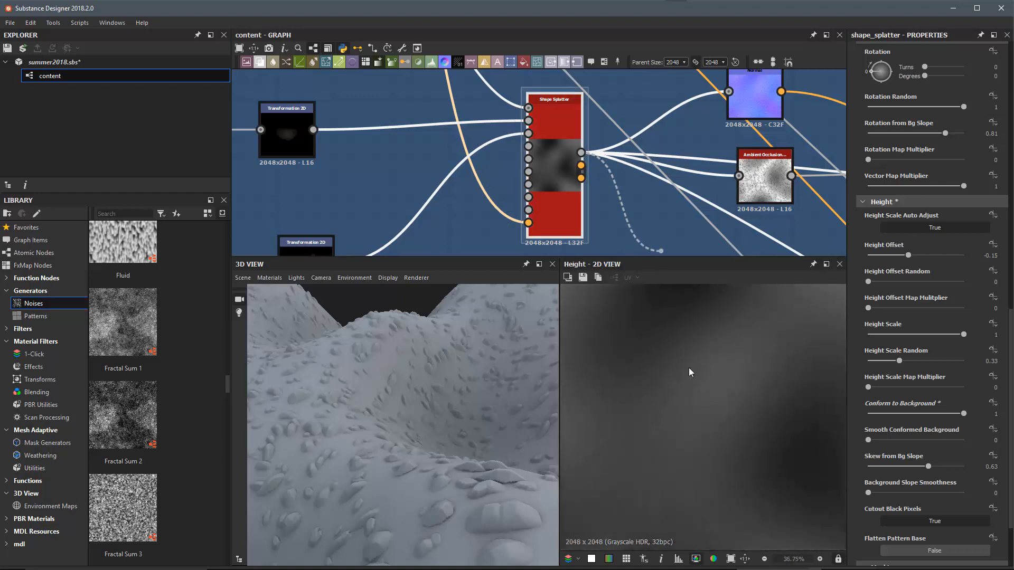
# - Select the composite frame's Shape Splatter and preview its stick pattern inputs in 2D
pyautogui.scroll(-3, 632, 199)
pyautogui.moveTo(632, 200); pyautogui.dragTo(548, 93, button='middle')
pyautogui.scroll(-2, 631, 198)
pyautogui.scroll(1, 660, 174)
pyautogui.moveTo(784, 208); pyautogui.dragTo(577, 126, button='middle')
pyautogui.scroll(4, 577, 126)
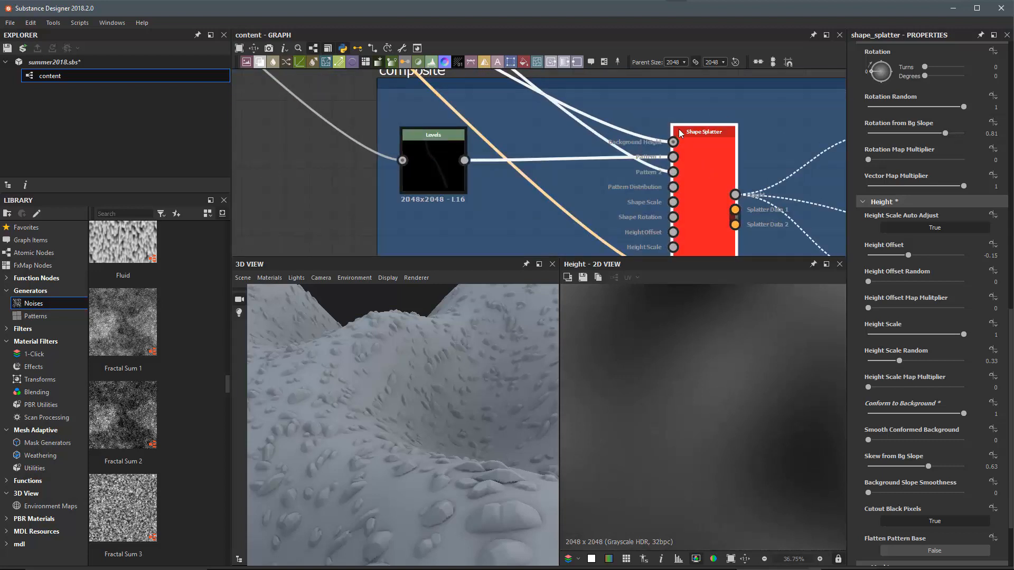
pyautogui.click(708, 168)
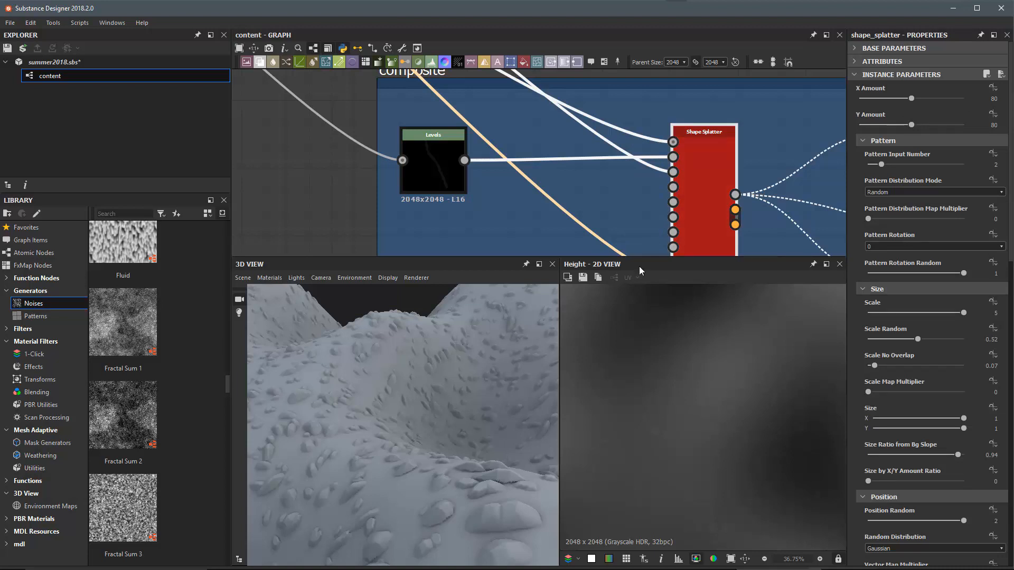
pyautogui.click(675, 157)
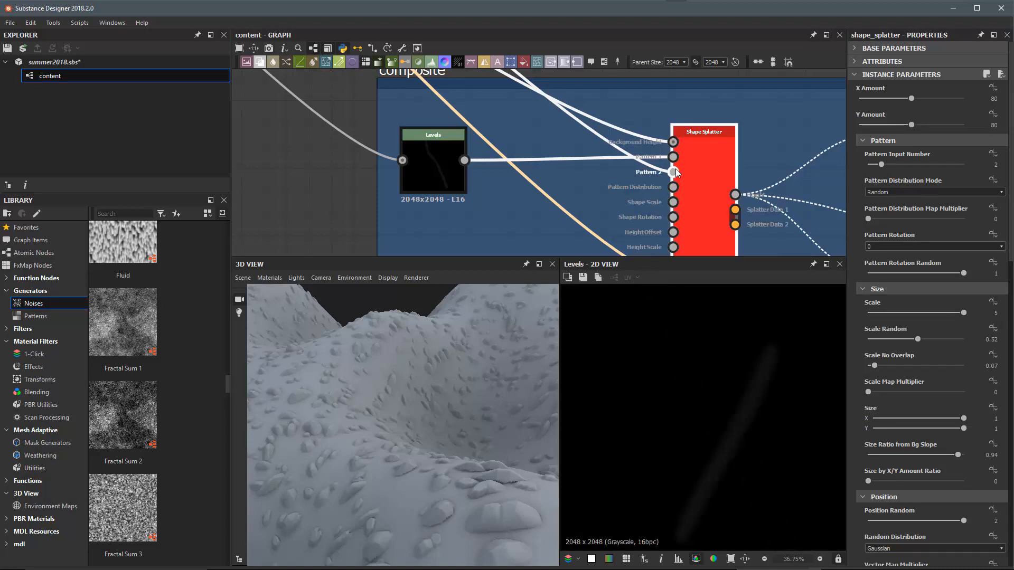
# - Show the composite frame's result in the 3D preview and examine the sticks lying over the rocks
pyautogui.scroll(-2, 564, 188)
pyautogui.scroll(-1, 489, 125)
pyautogui.moveTo(490, 124); pyautogui.dragTo(361, 102, button='middle')
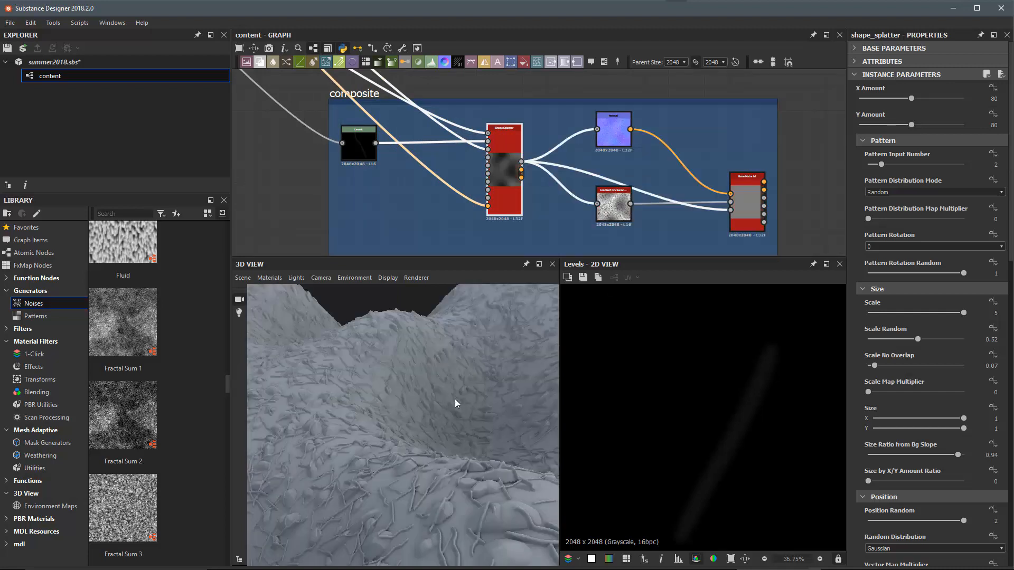
pyautogui.moveTo(372, 424); pyautogui.dragTo(438, 424)
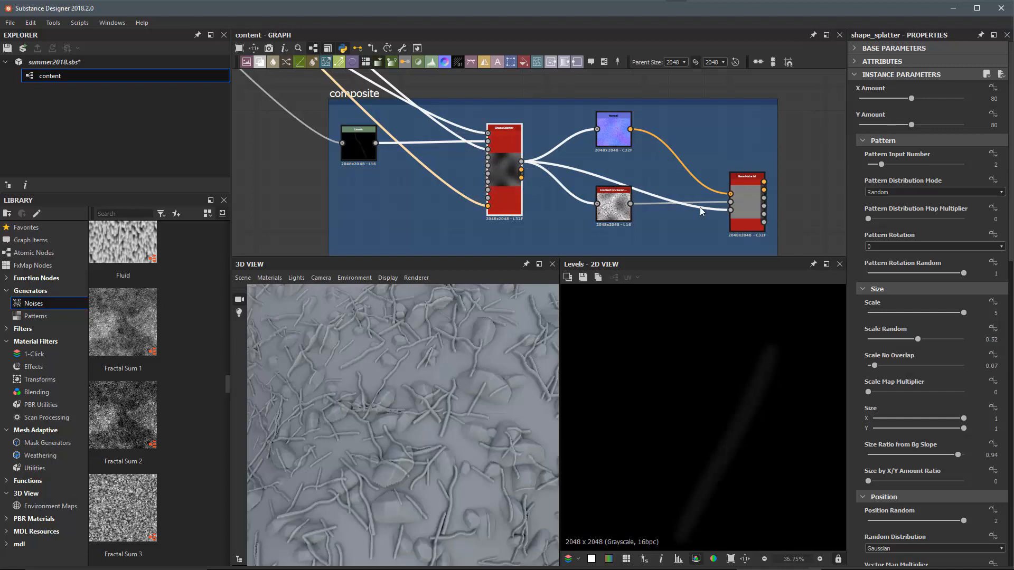
# - Review the composite Shape Splatter's Rotation, Height and Masking parameters and examine the sticks and rocks from other angles in 3D
pyautogui.scroll(-11, 892, 264)
pyautogui.scroll(-10, 892, 261)
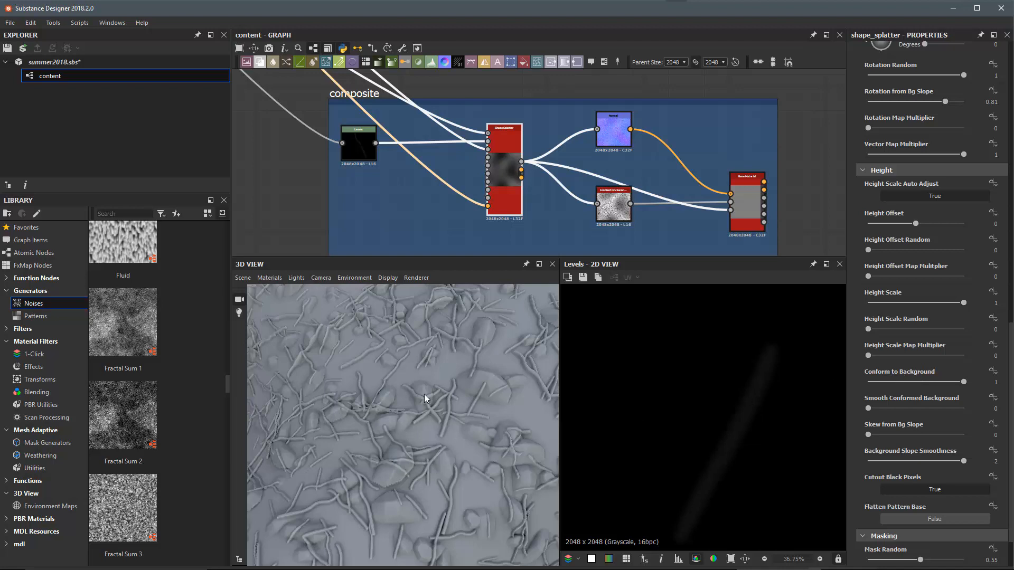
pyautogui.moveTo(417, 371); pyautogui.dragTo(431, 392, button='right')
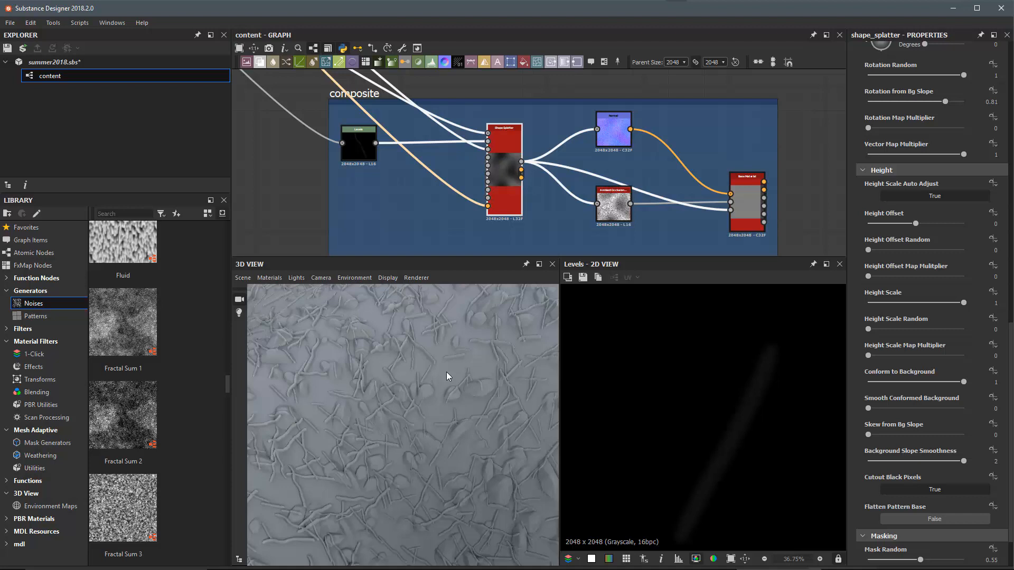
pyautogui.moveTo(353, 349); pyautogui.dragTo(449, 431)
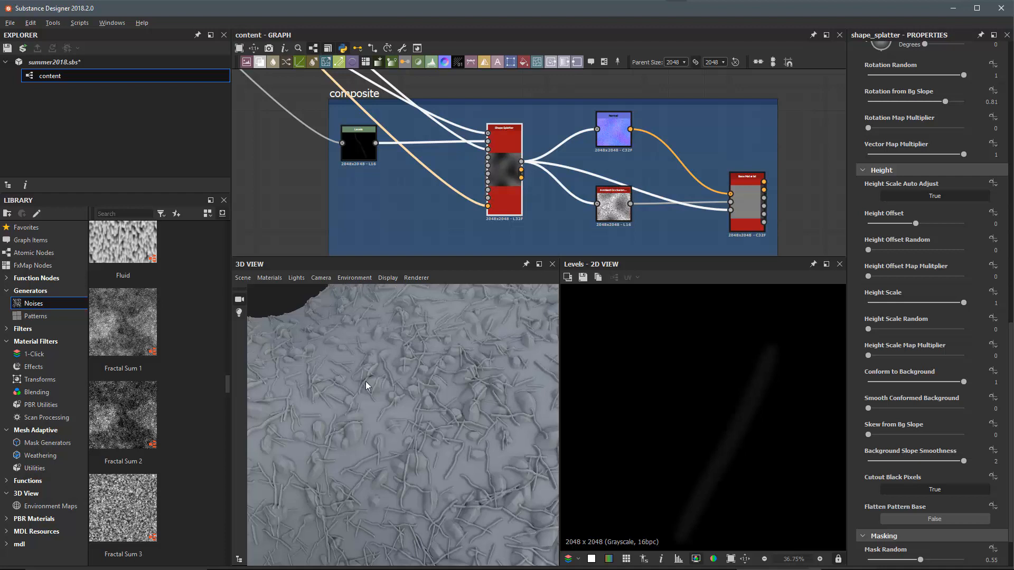
# - Examine the composite result from other angles in 3D and inspect its Shape Splatter's Splatter Data 1 output
pyautogui.moveTo(366, 381); pyautogui.dragTo(423, 418)
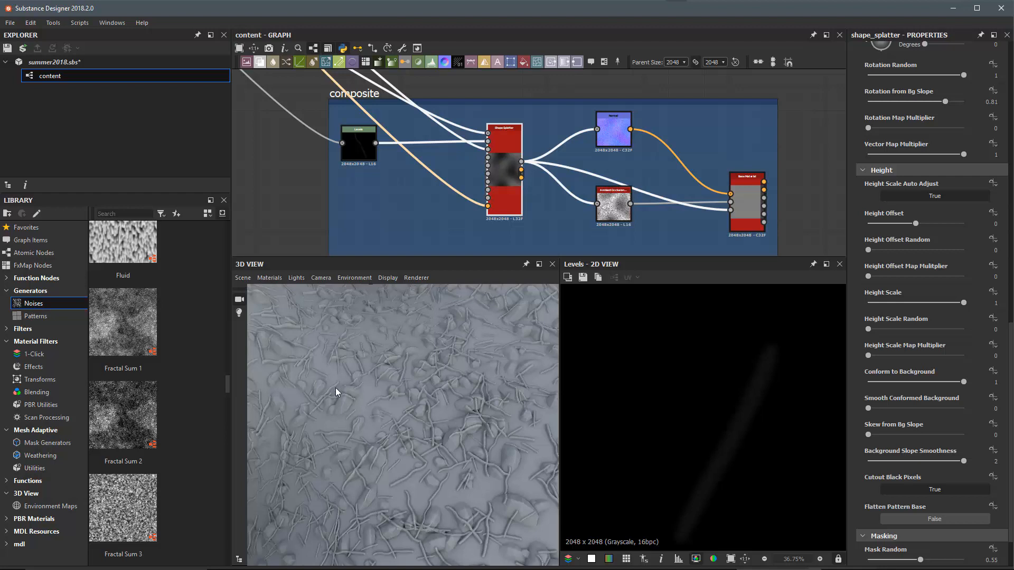
pyautogui.moveTo(410, 417); pyautogui.dragTo(443, 411)
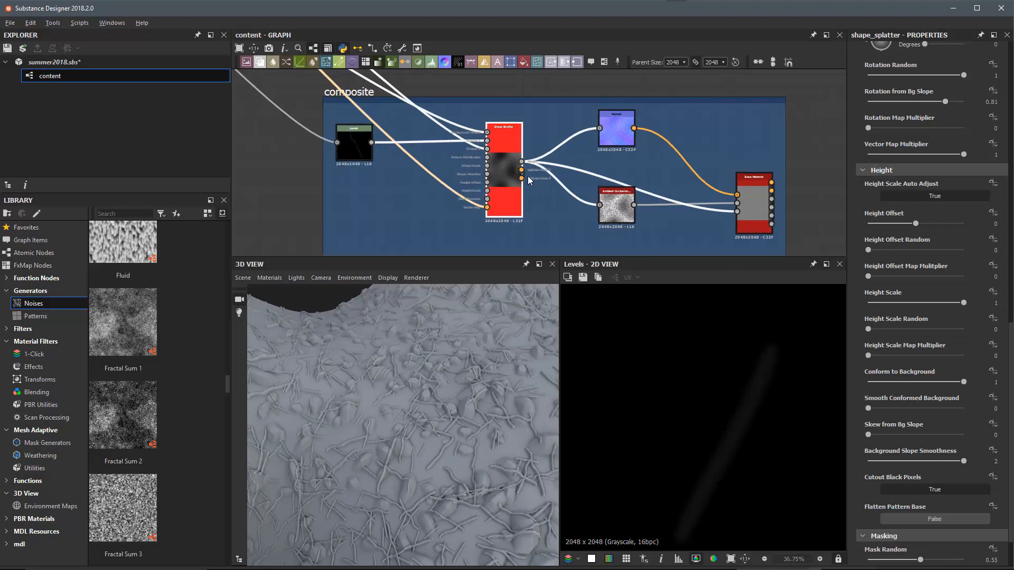
pyautogui.scroll(5, 527, 176)
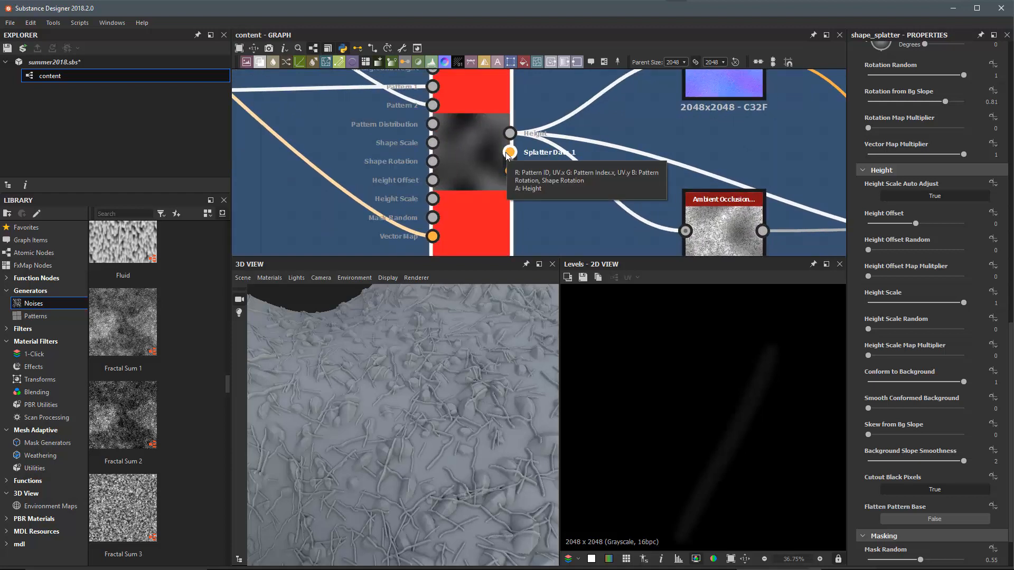
# - Show the Base Material of the lower Shape Splatter example beside the Patterns frame in the 3D preview
pyautogui.scroll(-5, 629, 163)
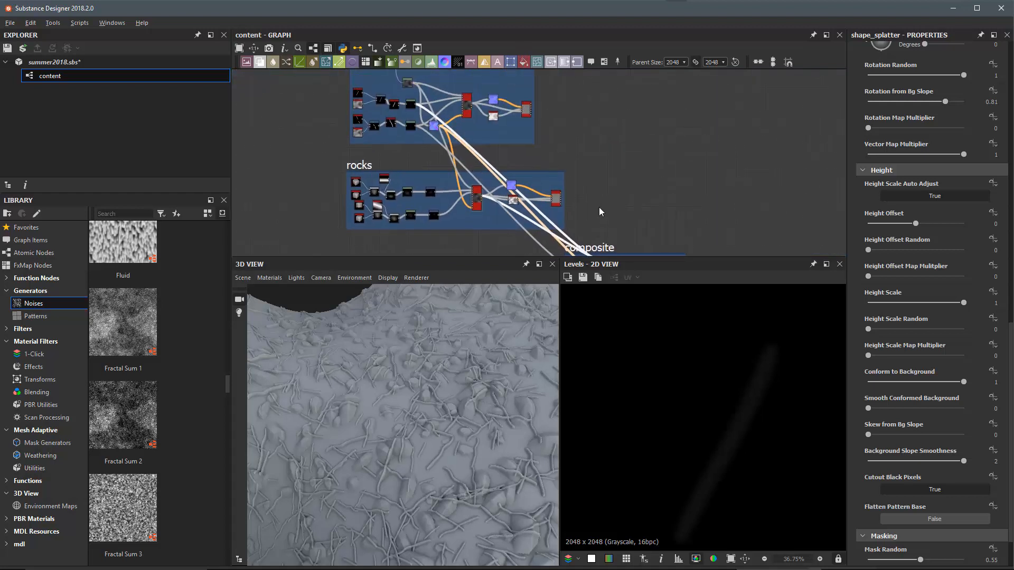
pyautogui.moveTo(599, 207); pyautogui.dragTo(663, 275, button='middle')
pyautogui.moveTo(593, 111); pyautogui.dragTo(595, 160, button='middle')
pyautogui.scroll(2, 595, 160)
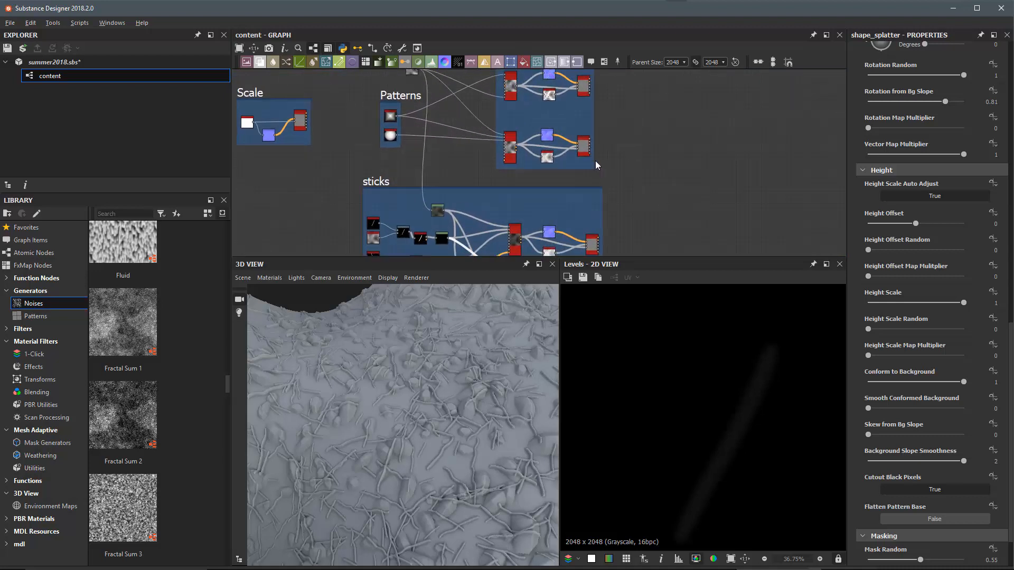
pyautogui.scroll(4, 595, 161)
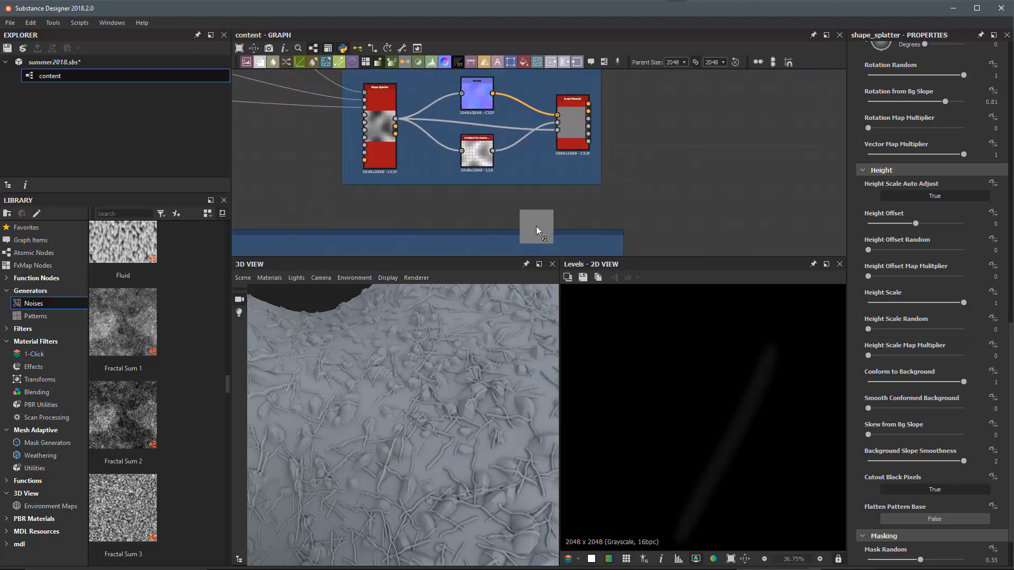
pyautogui.moveTo(453, 441); pyautogui.dragTo(308, 337)
pyautogui.moveTo(309, 337); pyautogui.dragTo(413, 428, button='right')
pyautogui.scroll(3, 575, 198)
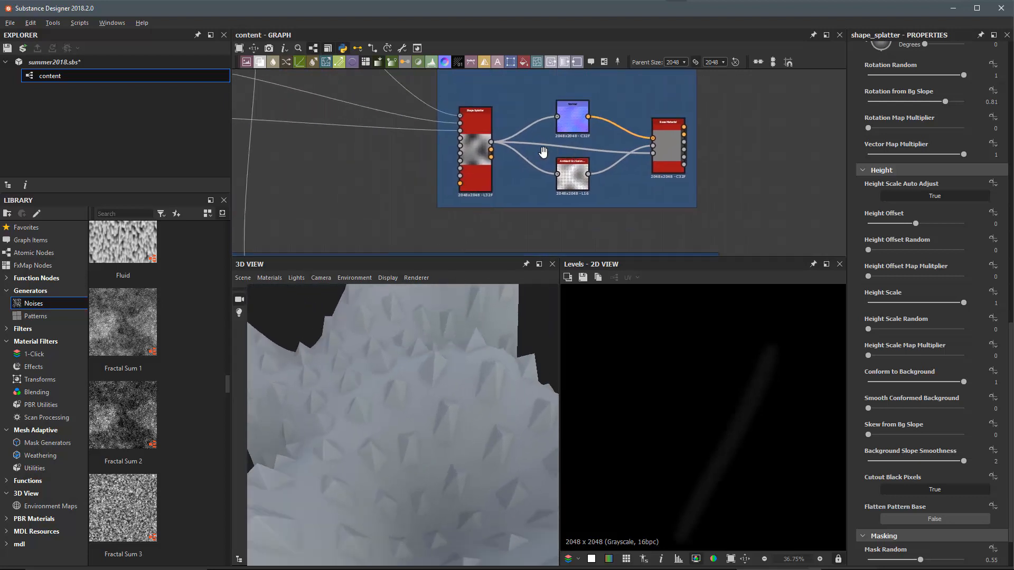
# - Set this example's Shape Splatter Pattern Input Number to 2 and view the mixed shapes in 3D
pyautogui.scroll(2, 535, 146)
pyautogui.click(535, 145)
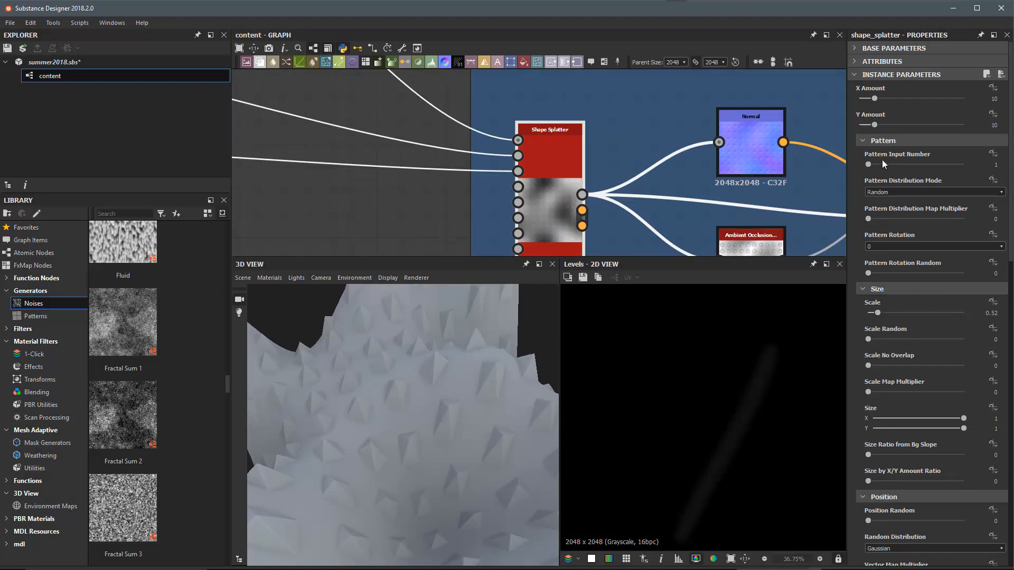
pyautogui.moveTo(868, 164); pyautogui.dragTo(882, 165)
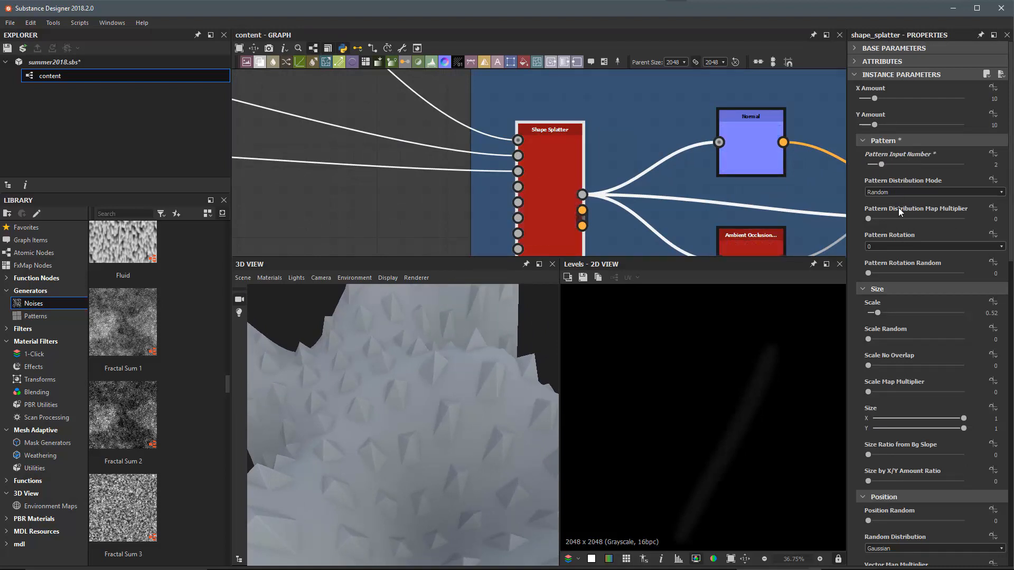
pyautogui.moveTo(496, 436); pyautogui.dragTo(432, 410)
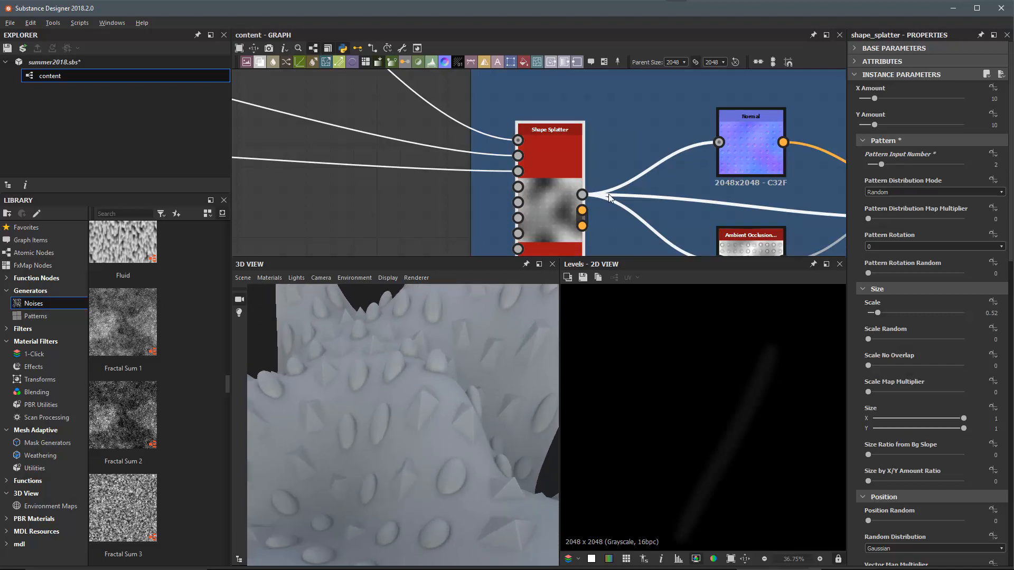
# - Add a Shape Splatter Blend Color node beside the example's Base Material, outside the frame
pyautogui.scroll(-5, 608, 194)
pyautogui.scroll(2, 595, 163)
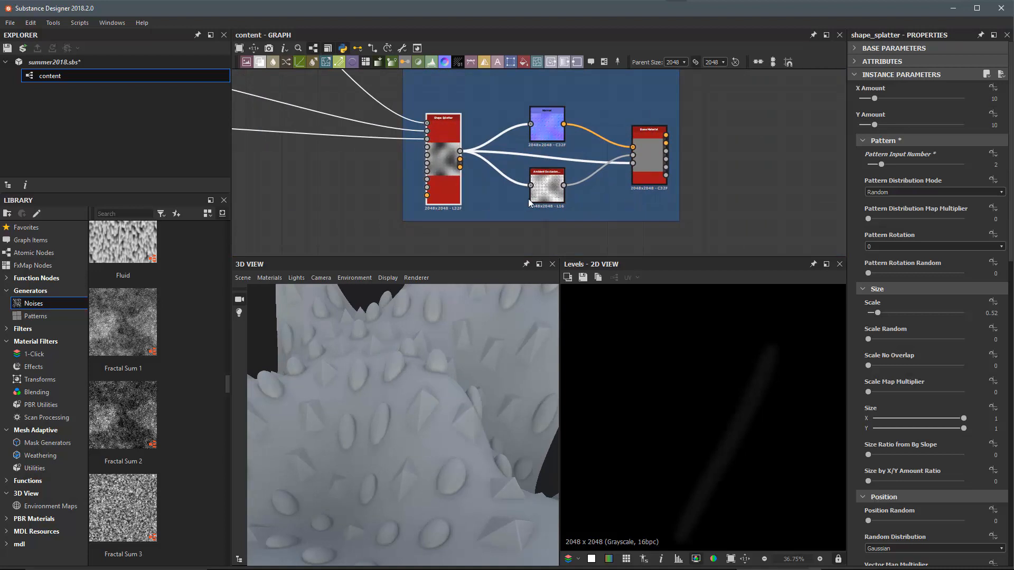
pyautogui.scroll(3, 486, 163)
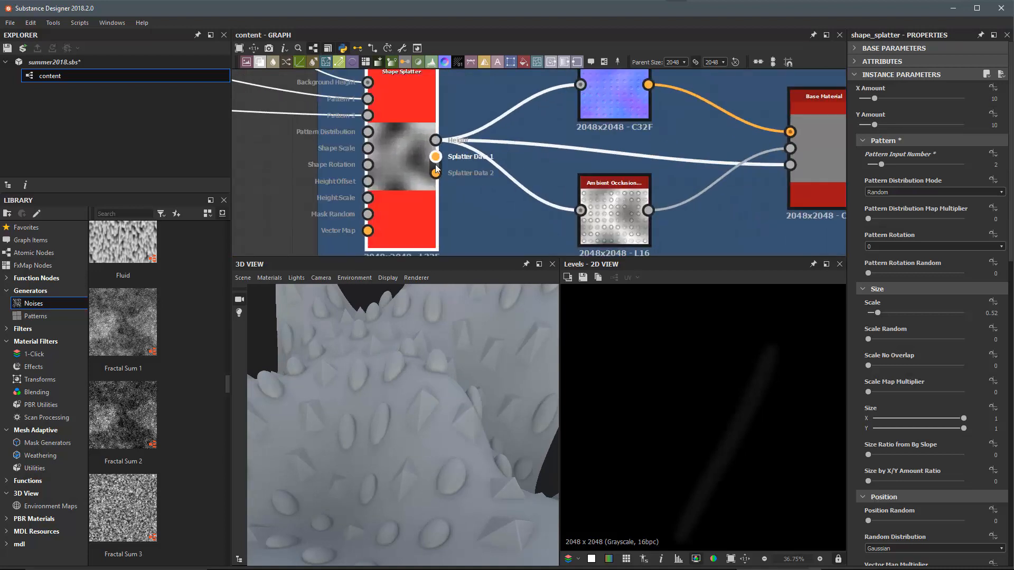
pyautogui.scroll(-4, 560, 189)
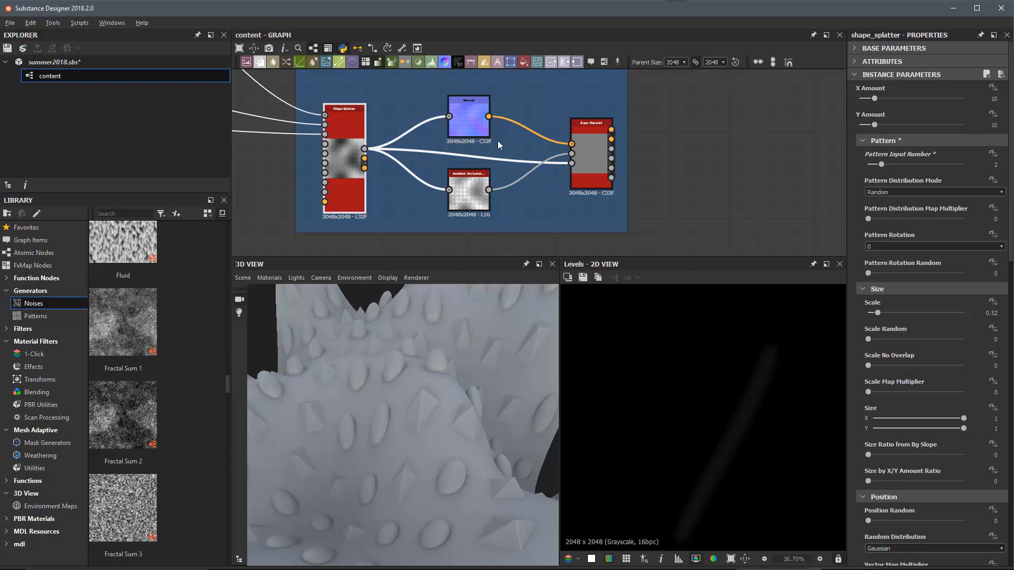
pyautogui.moveTo(498, 141); pyautogui.dragTo(508, 149, button='middle')
pyautogui.scroll(2, 502, 153)
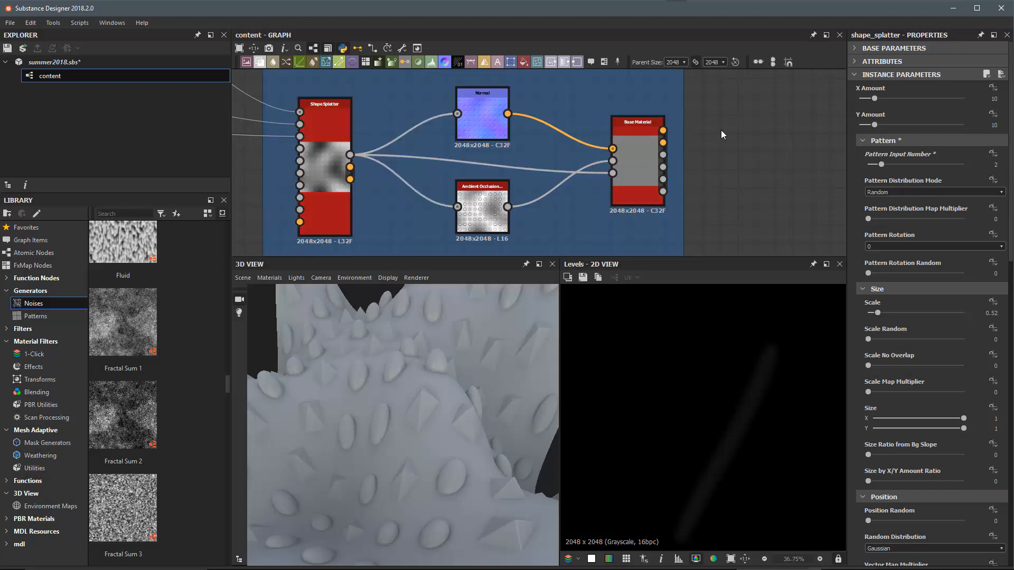
pyautogui.press('space')
pyautogui.write('shape')
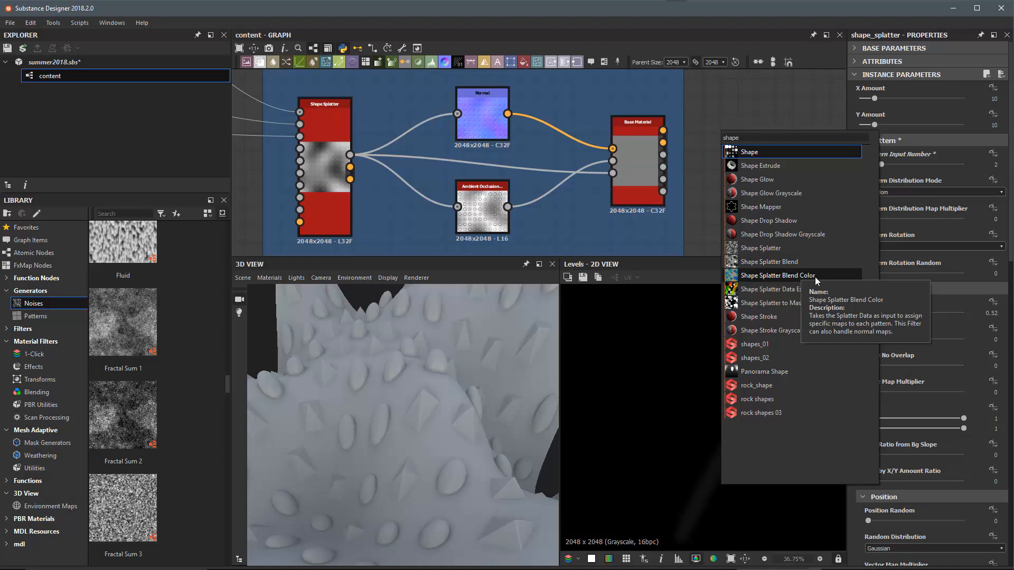
pyautogui.click(778, 276)
pyautogui.moveTo(740, 151); pyautogui.dragTo(774, 169)
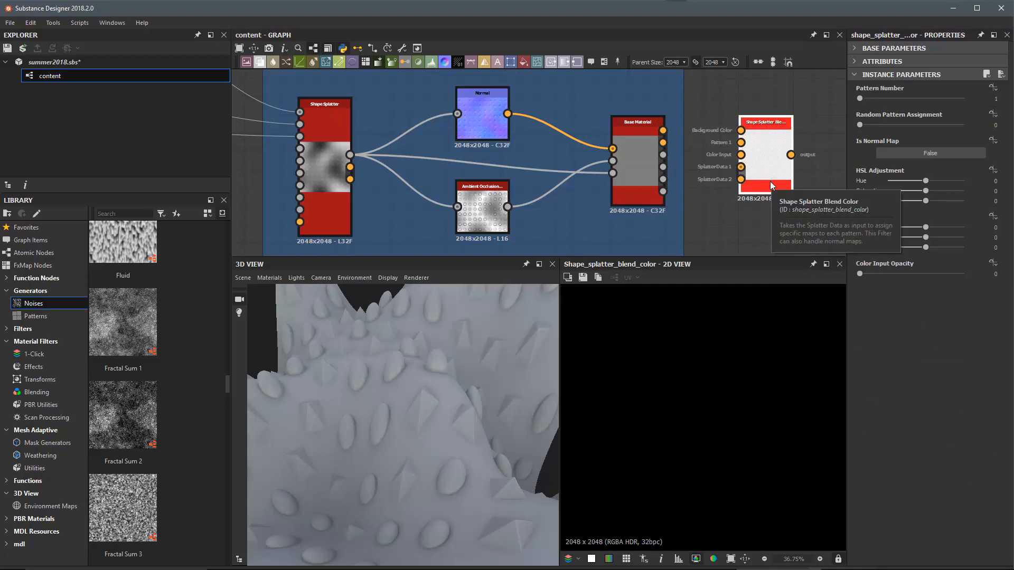
# - Connect the Shape Splatter's Splatter Data 1 and Splatter Data 2 outputs to the matching inputs of the Shape Splatter Blend Color
pyautogui.moveTo(713, 164); pyautogui.dragTo(622, 175, button='middle')
pyautogui.scroll(2, 698, 181)
pyautogui.moveTo(666, 171); pyautogui.dragTo(709, 215)
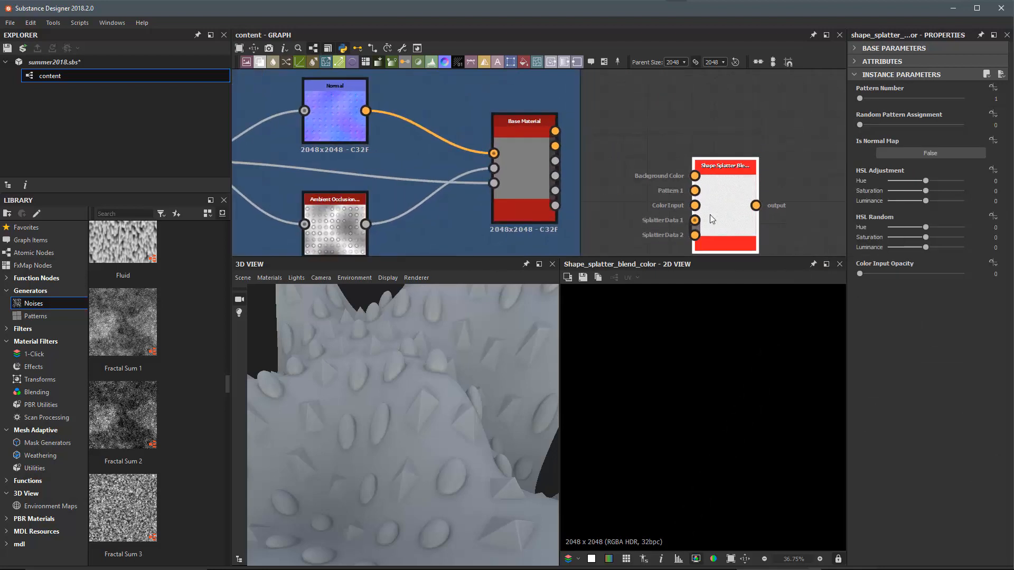
pyautogui.scroll(-2, 711, 215)
pyautogui.moveTo(711, 215); pyautogui.dragTo(714, 163, button='middle')
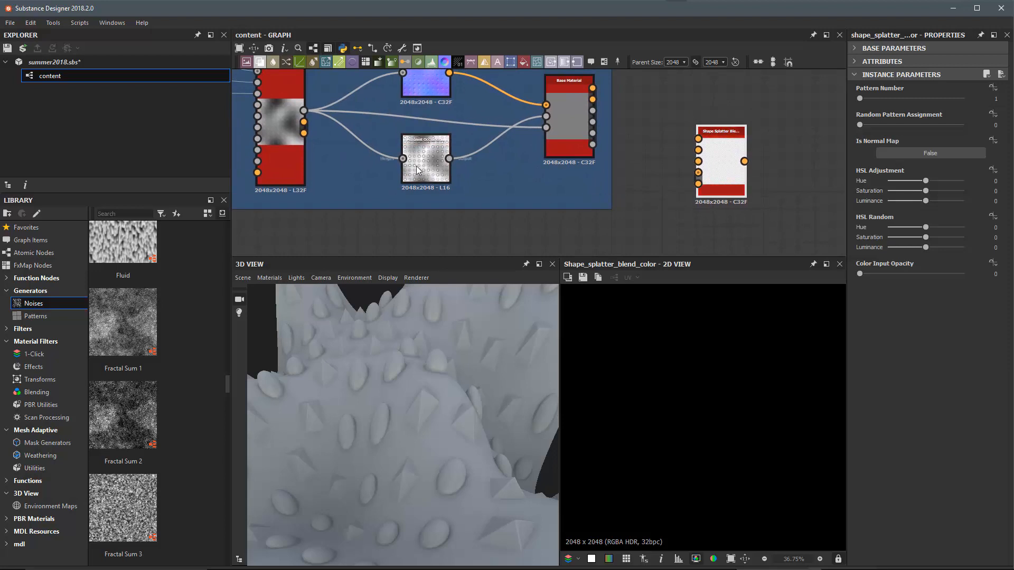
pyautogui.moveTo(304, 122); pyautogui.dragTo(698, 172)
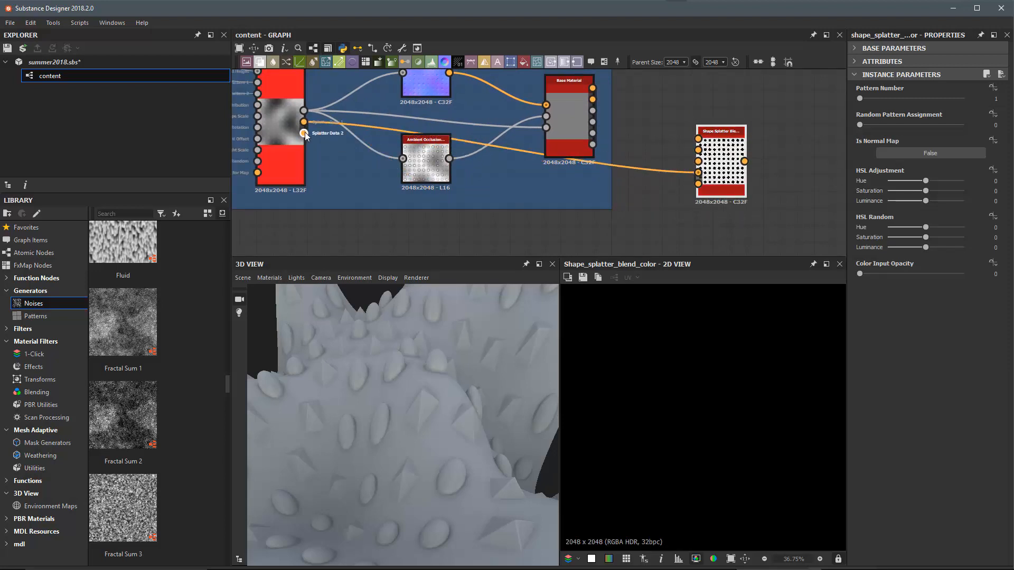
pyautogui.moveTo(339, 192); pyautogui.dragTo(697, 184)
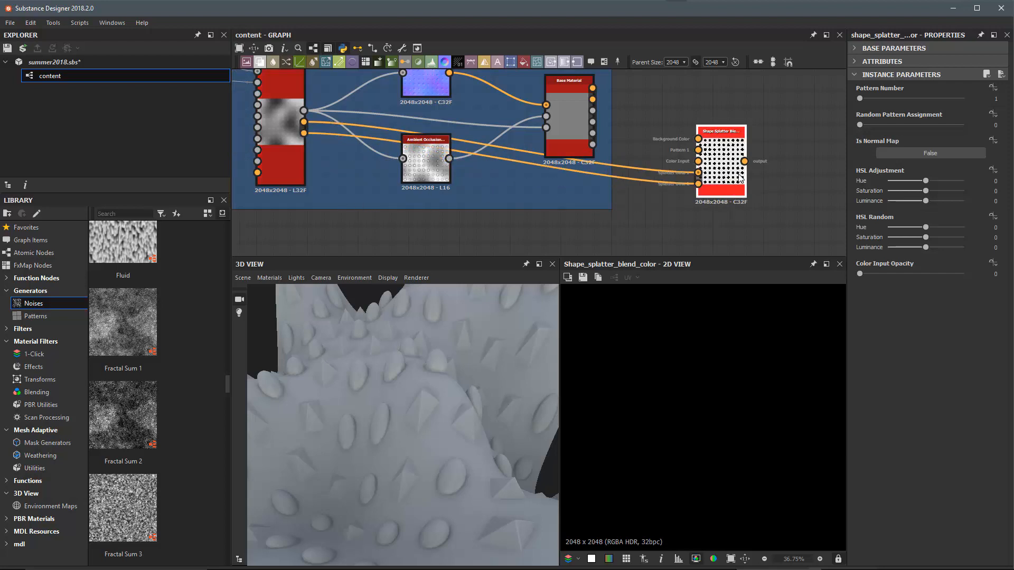
# - Inspect the Shape Splatter Blend Color's Background Color and Pattern 1 inputs up close
pyautogui.scroll(2, 748, 149)
pyautogui.moveTo(687, 180); pyautogui.dragTo(732, 145)
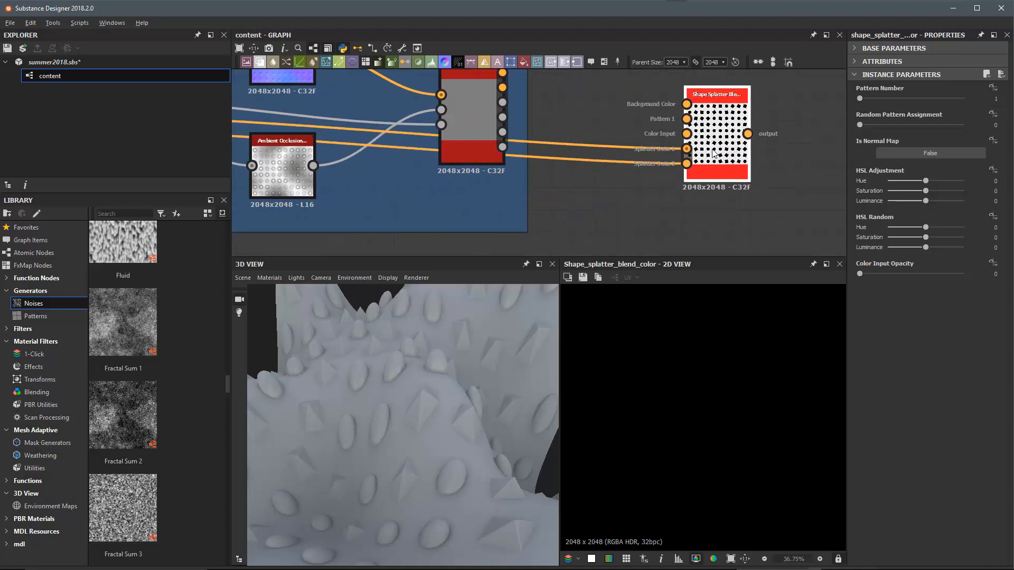
pyautogui.scroll(-1, 633, 113)
pyautogui.moveTo(632, 112); pyautogui.dragTo(617, 133, button='middle')
pyautogui.scroll(3, 617, 132)
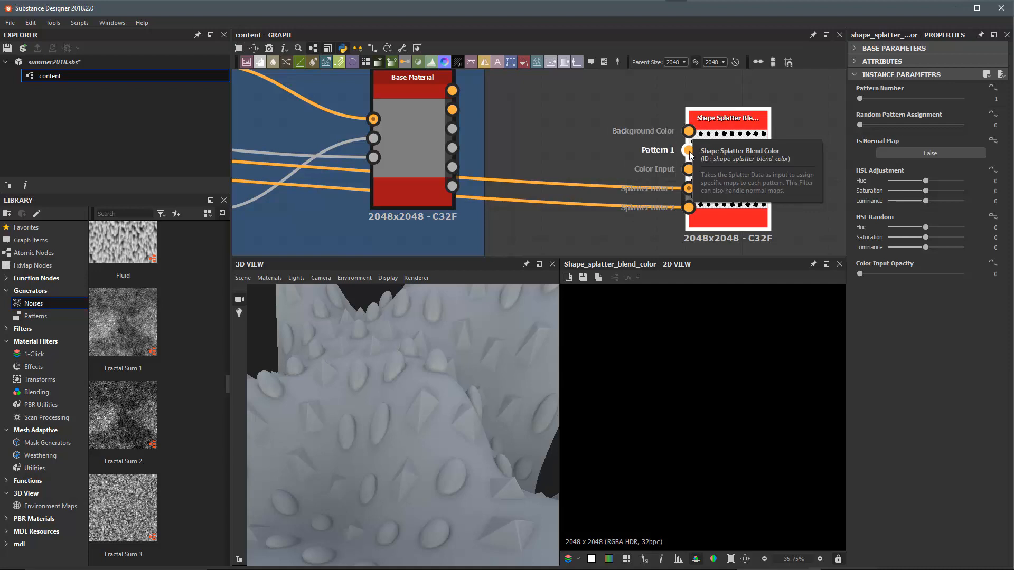
# - Make room before the Shape Splatter Blend Color and add a Uniform Color node between it and the frame
pyautogui.scroll(-3, 734, 195)
pyautogui.moveTo(722, 195); pyautogui.dragTo(765, 190)
pyautogui.moveTo(677, 165); pyautogui.dragTo(659, 169, button='middle')
pyautogui.press('space')
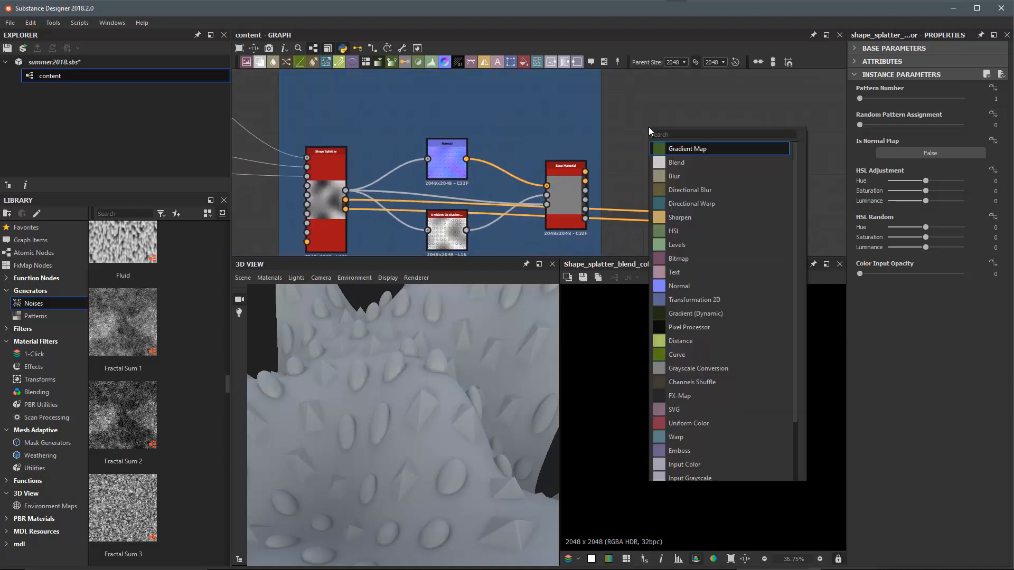
pyautogui.write('uniform')
pyautogui.press('Return')
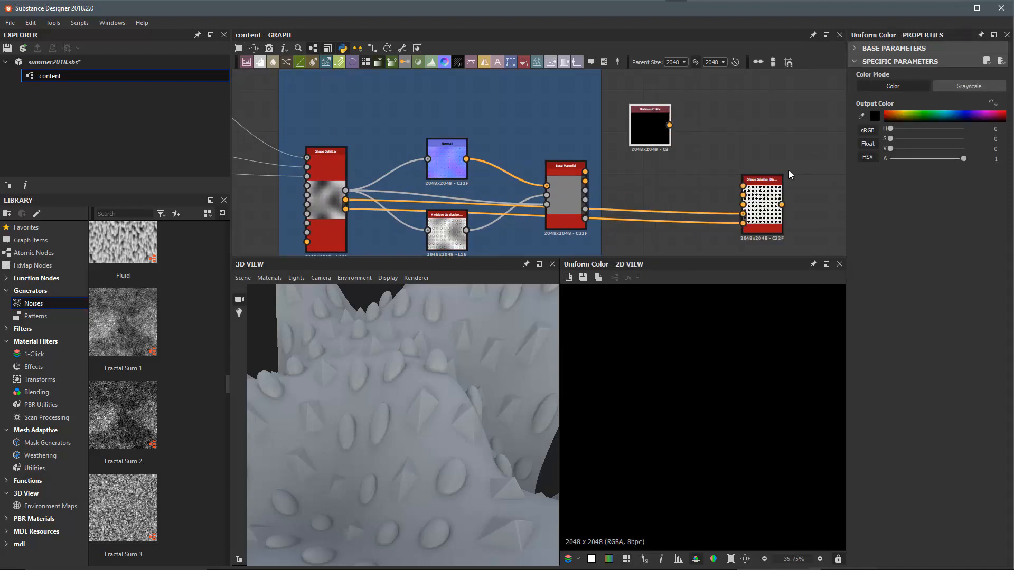
# - Set the Uniform Color's output color to a dark brown, #4c3c25
pyautogui.click(874, 115)
pyautogui.click(708, 352)
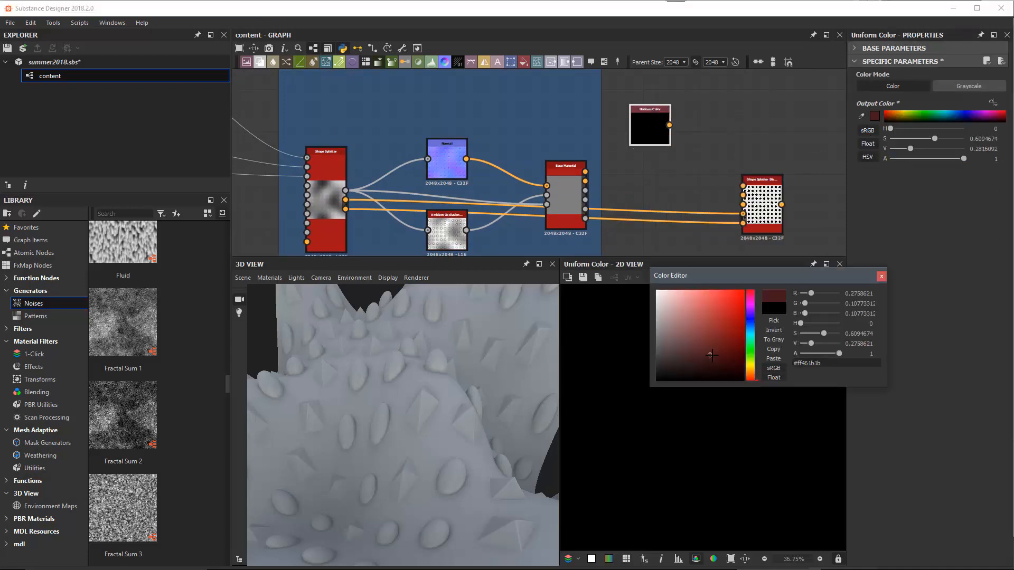
pyautogui.click(750, 372)
pyautogui.click(749, 372)
pyautogui.moveTo(704, 357); pyautogui.dragTo(701, 354)
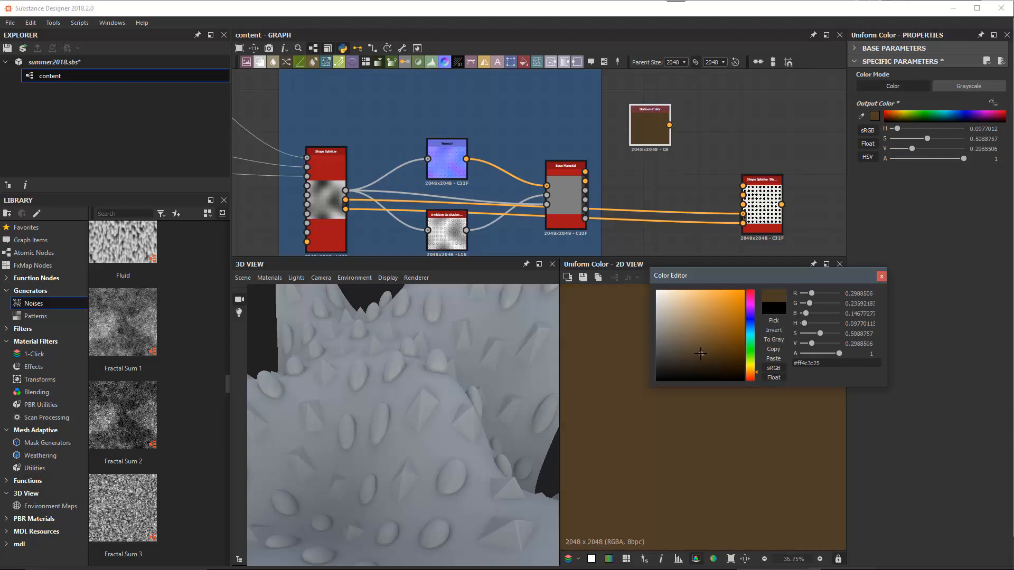
pyautogui.click(881, 277)
# - Connect the Uniform Color to the Shape Splatter Blend Color's Background Color input and preview the blend in 2D
pyautogui.scroll(3, 685, 137)
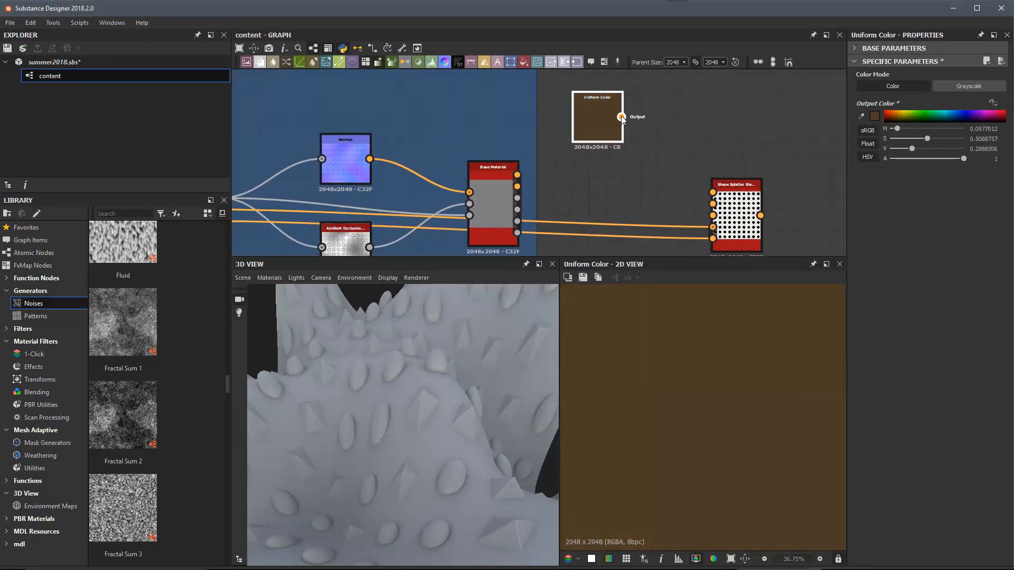
pyautogui.moveTo(621, 117); pyautogui.dragTo(726, 189)
pyautogui.moveTo(700, 207); pyautogui.dragTo(610, 159, button='middle')
pyautogui.scroll(-3, 667, 174)
pyautogui.scroll(-5, 712, 200)
pyautogui.scroll(5, 738, 206)
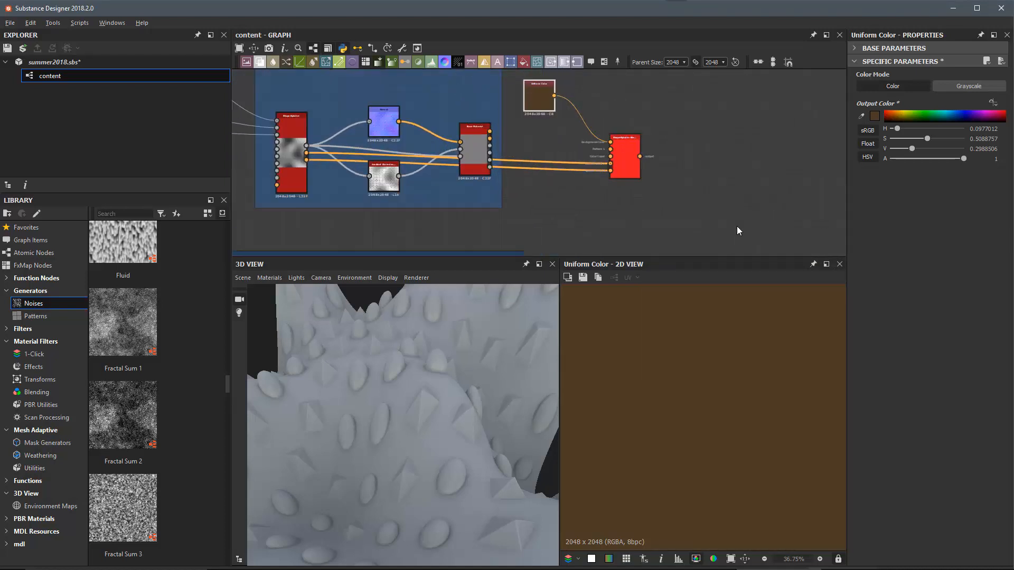
pyautogui.moveTo(629, 165); pyautogui.dragTo(629, 153)
pyautogui.scroll(2, 620, 147)
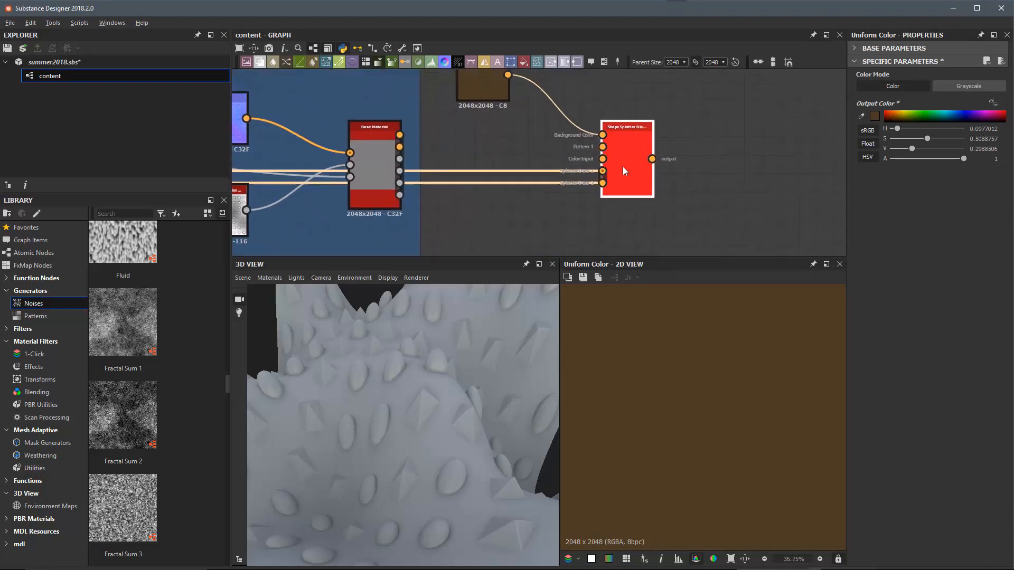
pyautogui.doubleClick(652, 159)
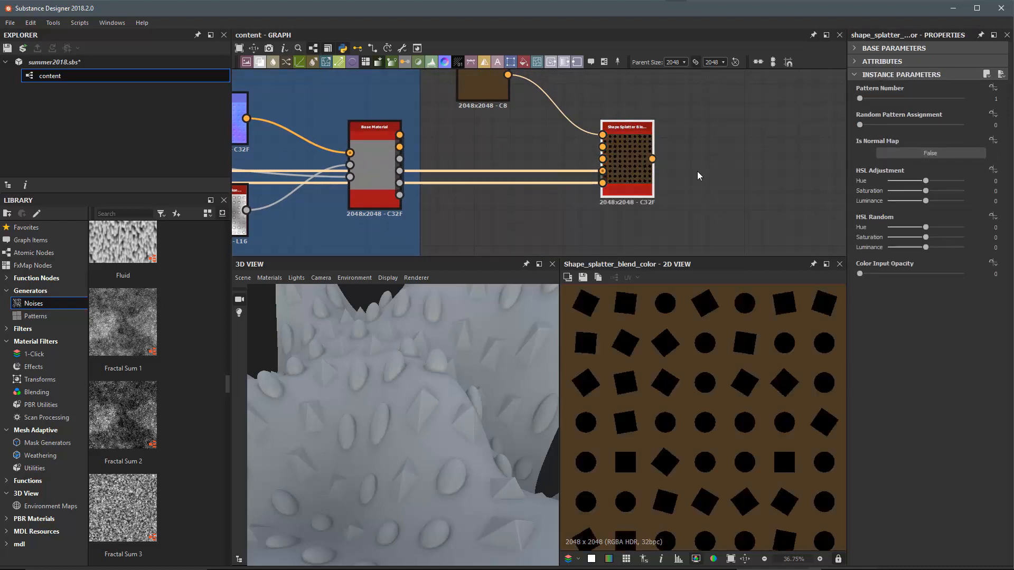
# - Add a new Base Material node after the Shape Splatter Blend Color
pyautogui.scroll(-1, 709, 179)
pyautogui.moveTo(712, 173); pyautogui.dragTo(688, 150, button='middle')
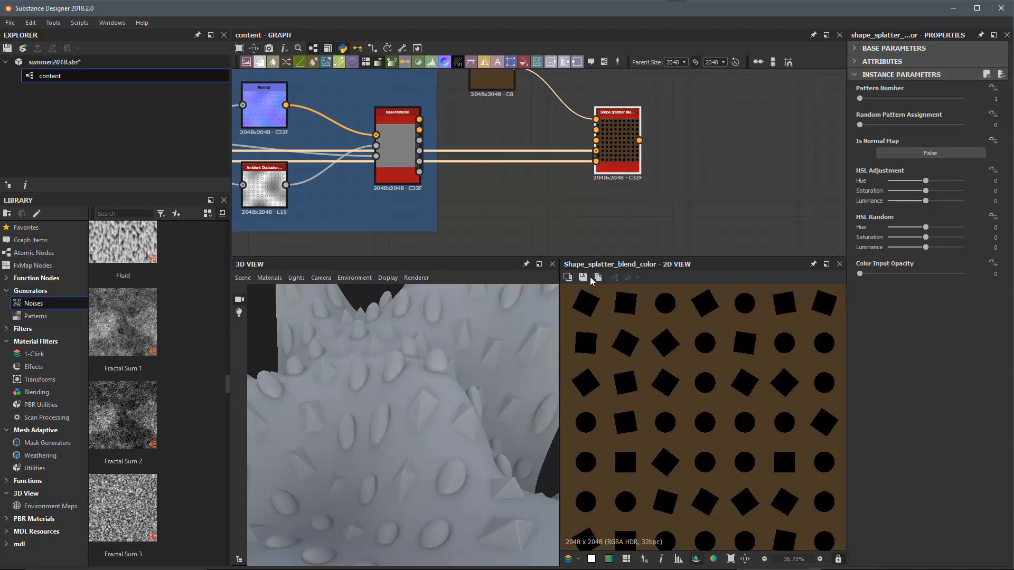
pyautogui.press('space')
pyautogui.write('a')
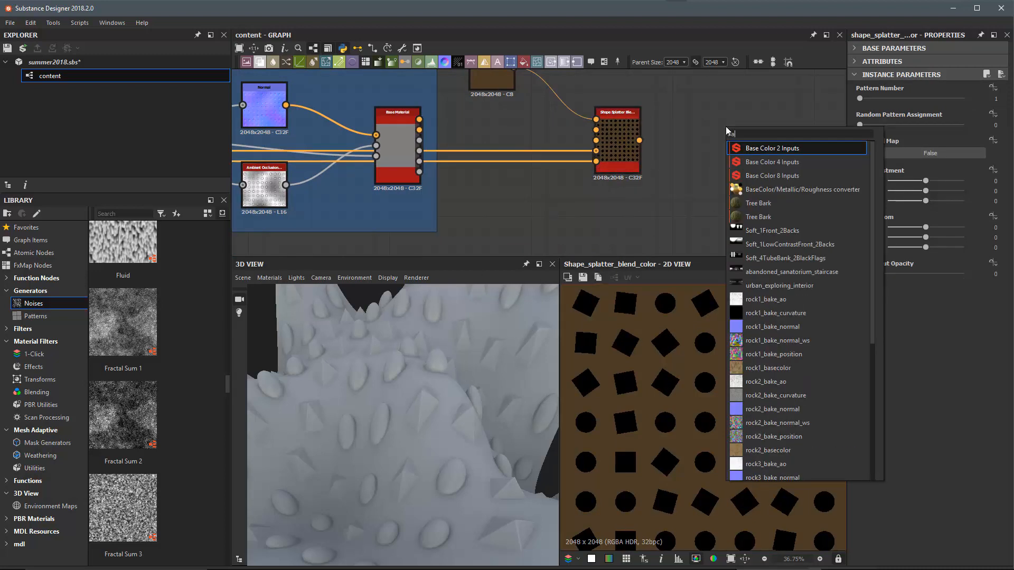
pyautogui.write('se')
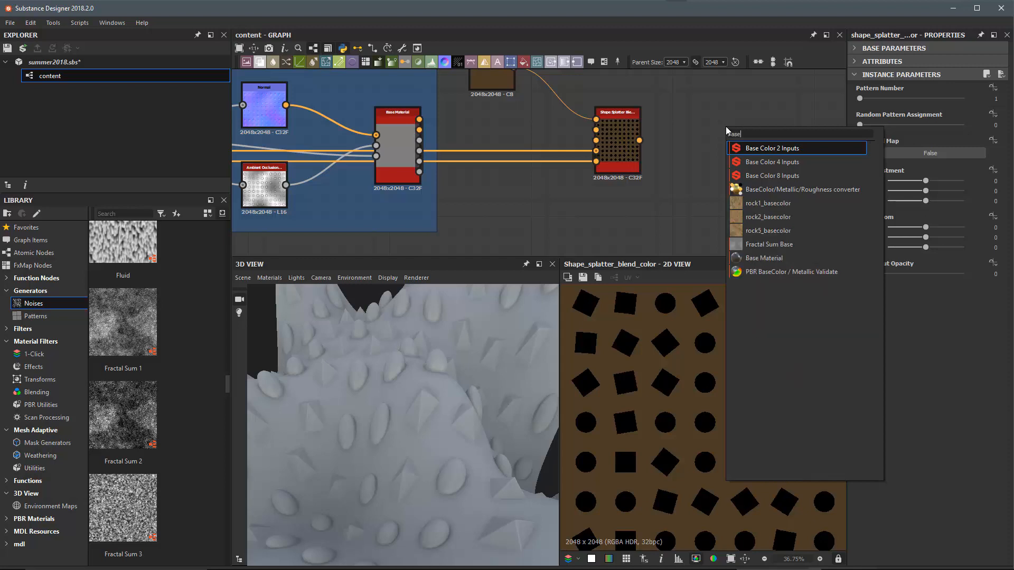
pyautogui.click(765, 257)
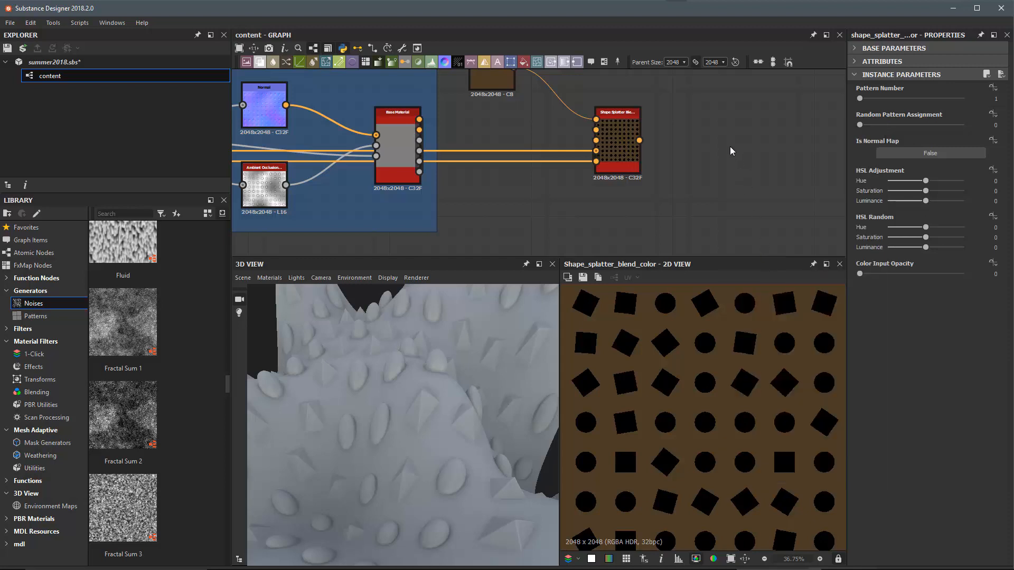
pyautogui.moveTo(723, 129); pyautogui.dragTo(748, 152)
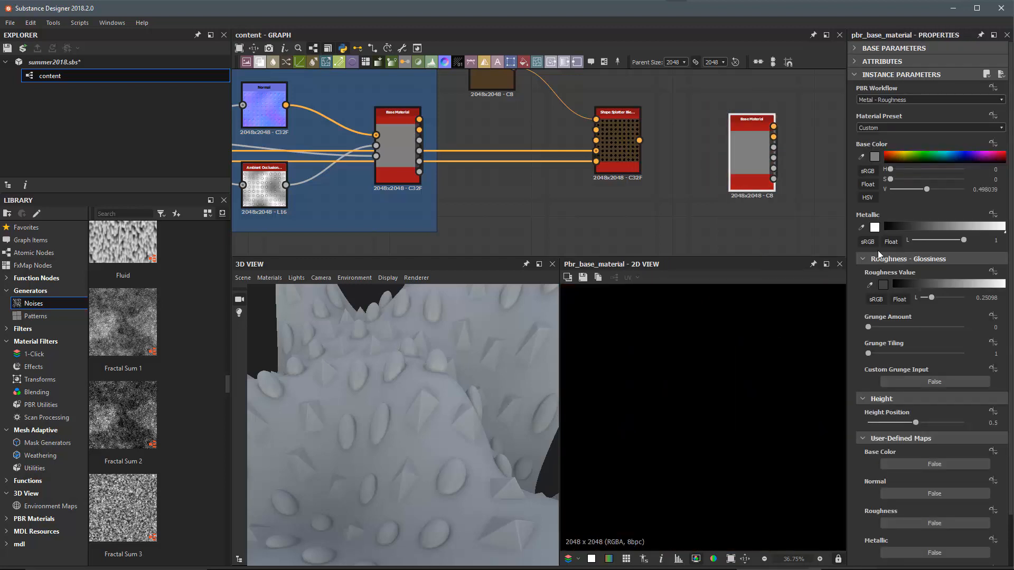
# - Enable the Base Material's user-defined Base Color, Normal, Ambient Occlusion and Height maps, and set Metallic to 0 and Roughness Value to 0.85
pyautogui.scroll(-1, 934, 264)
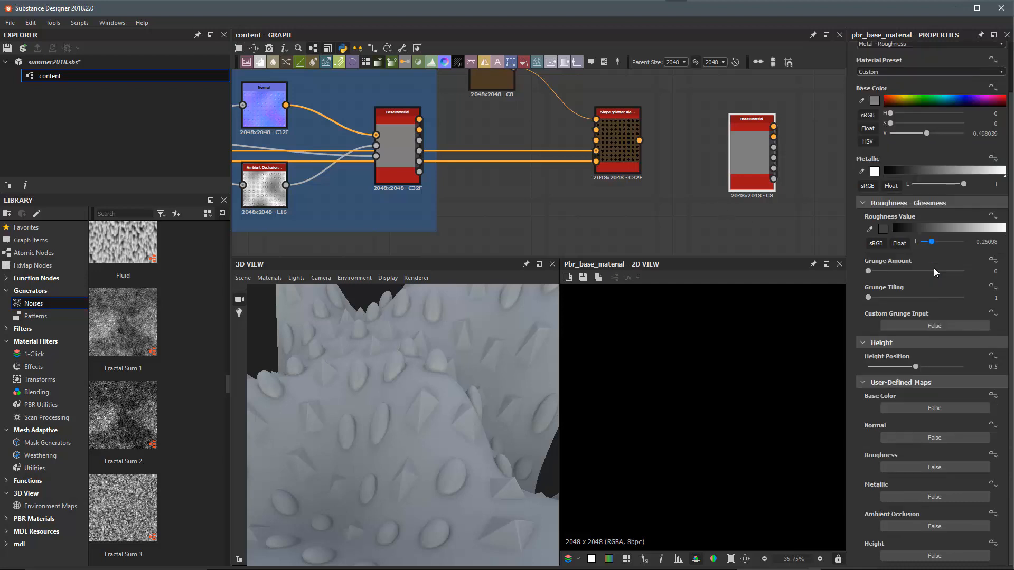
pyautogui.click(895, 406)
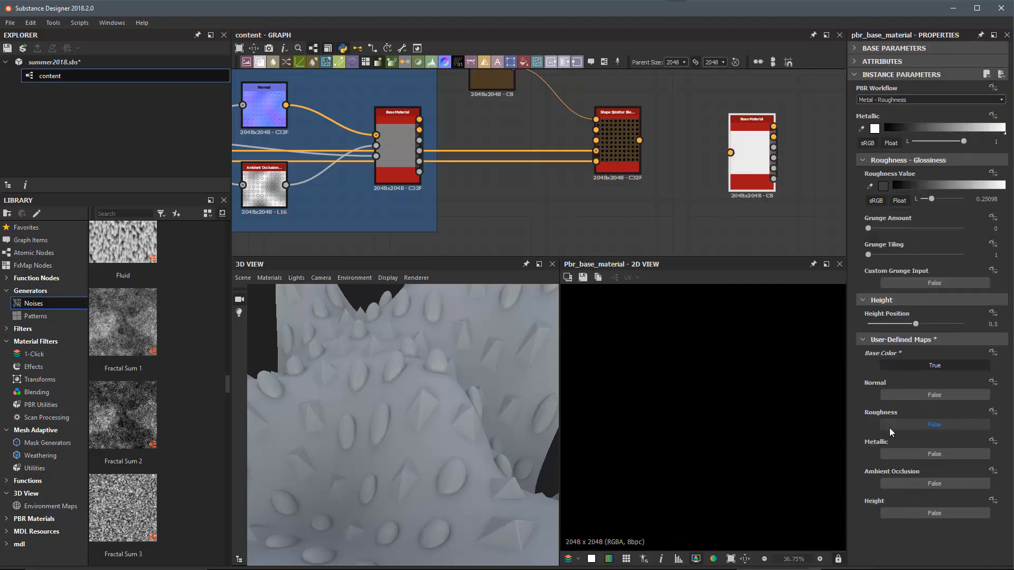
pyautogui.click(899, 395)
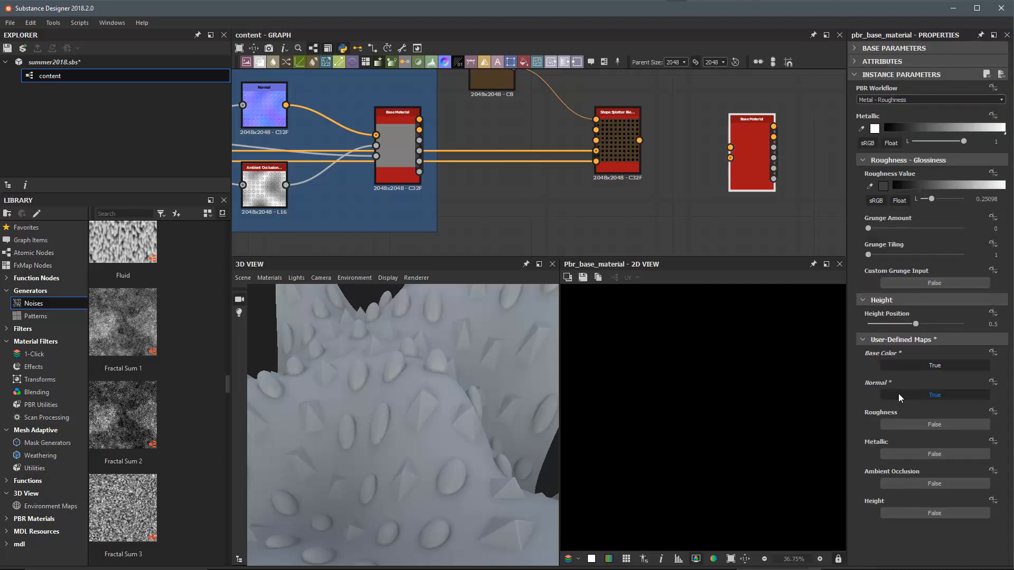
pyautogui.click(894, 512)
pyautogui.click(897, 507)
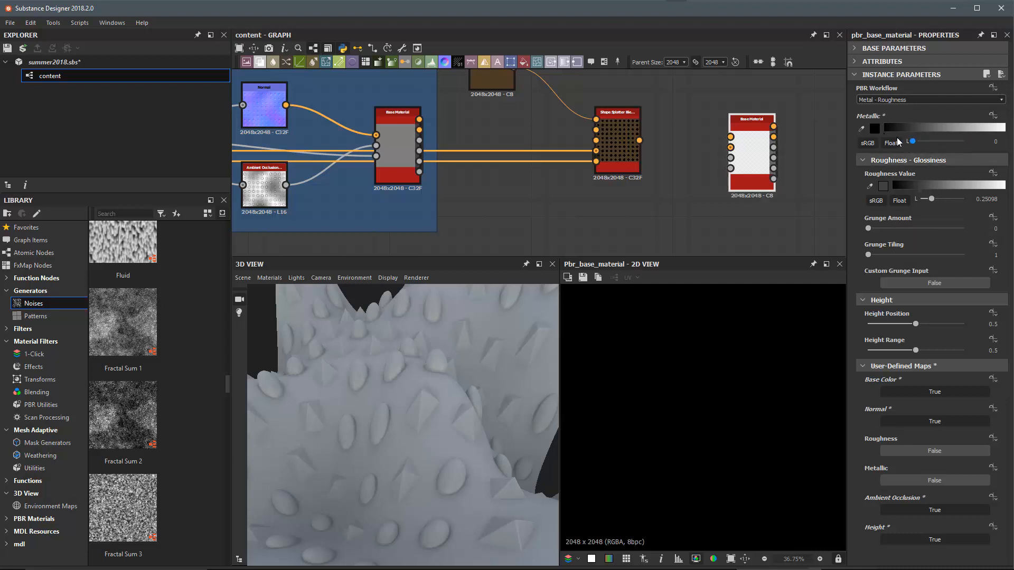
pyautogui.moveTo(931, 199); pyautogui.dragTo(957, 198)
# - Connect the Shape Splatter Blend Color, Normal, Ambient Occlusion and Shape Splatter height outputs to the matching inputs of the new Base Material
pyautogui.scroll(3, 702, 148)
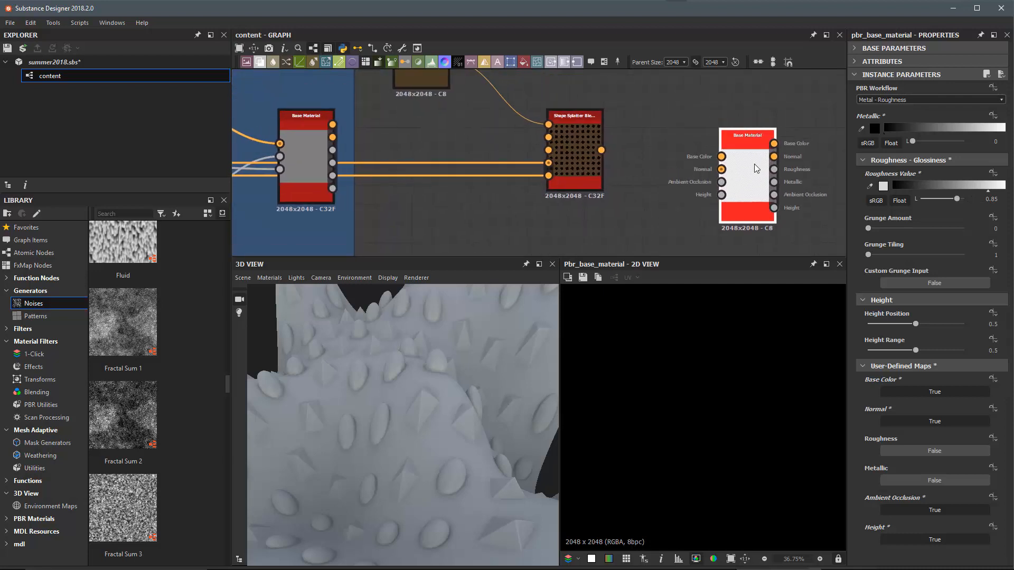
pyautogui.moveTo(756, 169); pyautogui.dragTo(775, 169)
pyautogui.moveTo(601, 150); pyautogui.dragTo(741, 157)
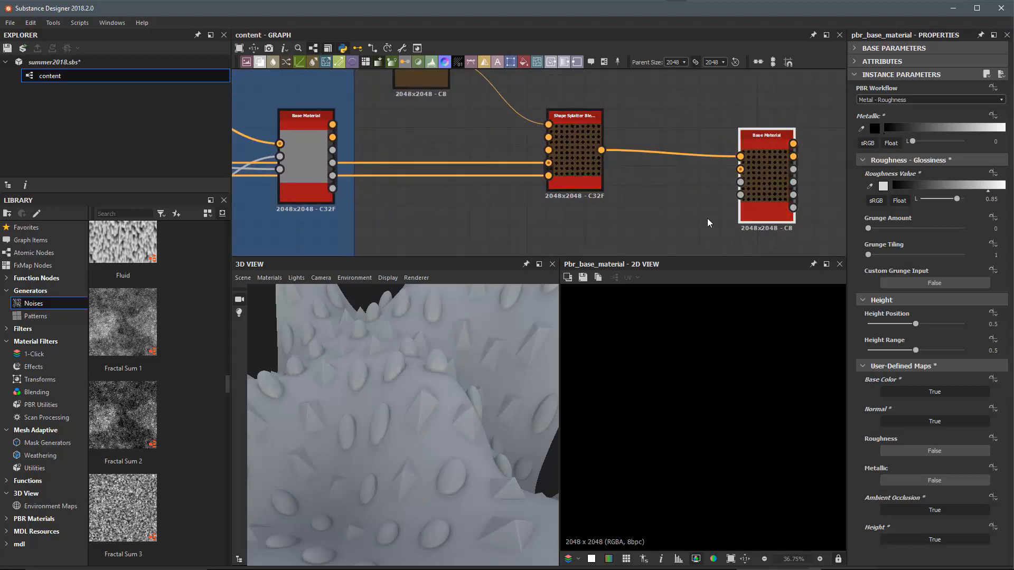
pyautogui.scroll(-3, 713, 140)
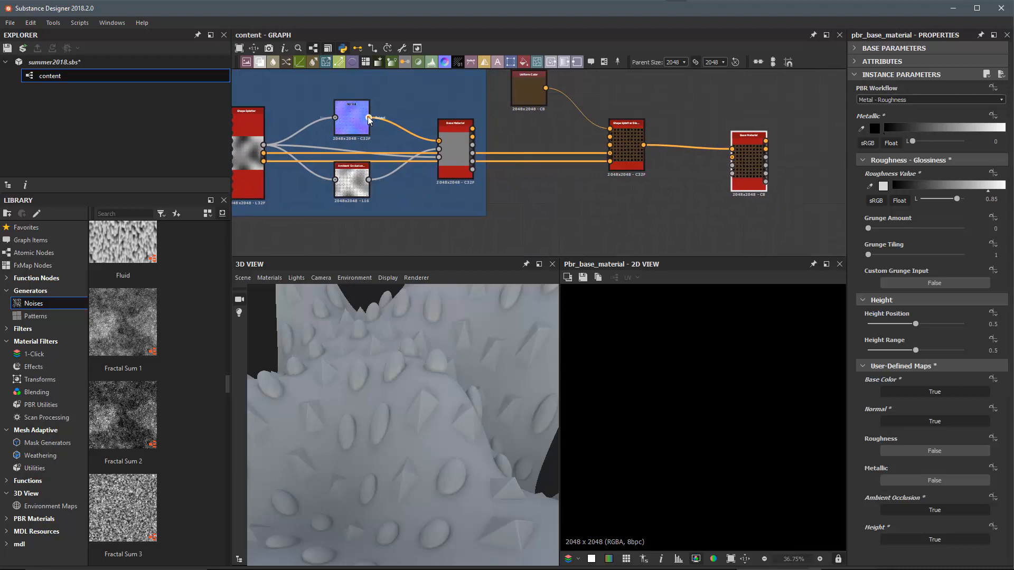
pyautogui.moveTo(368, 118); pyautogui.dragTo(732, 158)
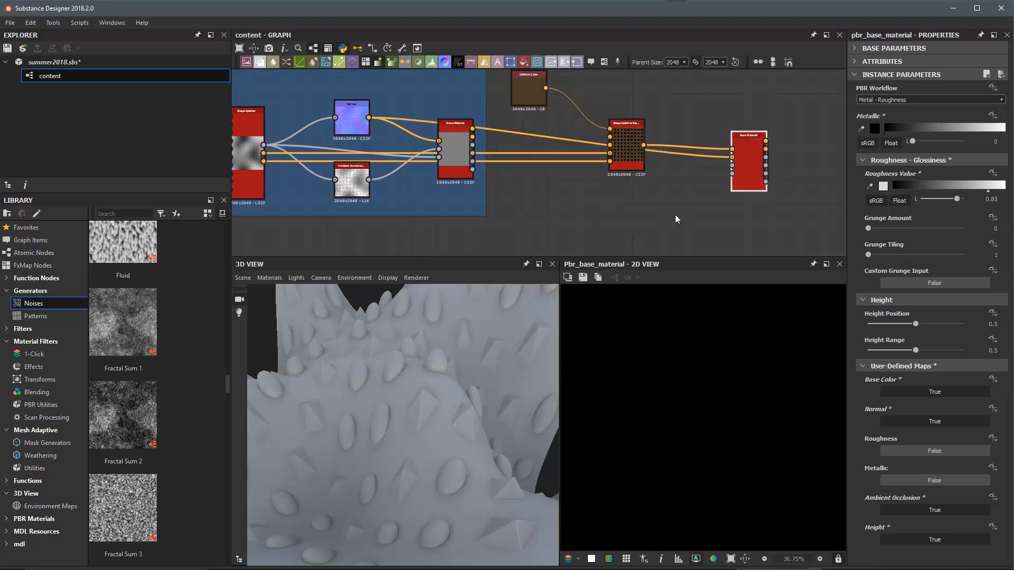
pyautogui.moveTo(368, 180); pyautogui.dragTo(732, 166)
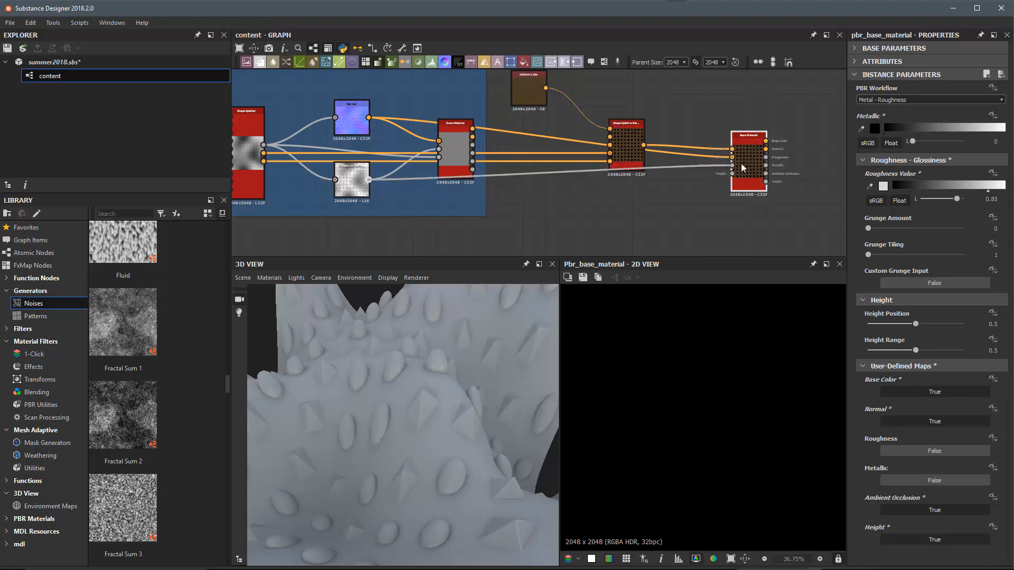
pyautogui.moveTo(368, 157); pyautogui.dragTo(394, 164, button='middle')
pyautogui.scroll(-1, 393, 165)
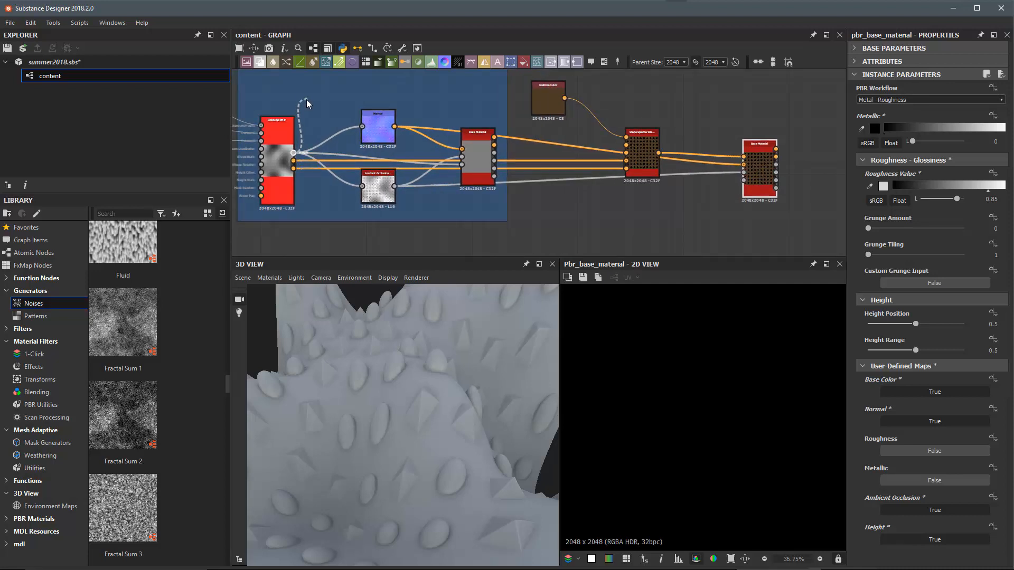
pyautogui.moveTo(307, 101); pyautogui.dragTo(744, 180)
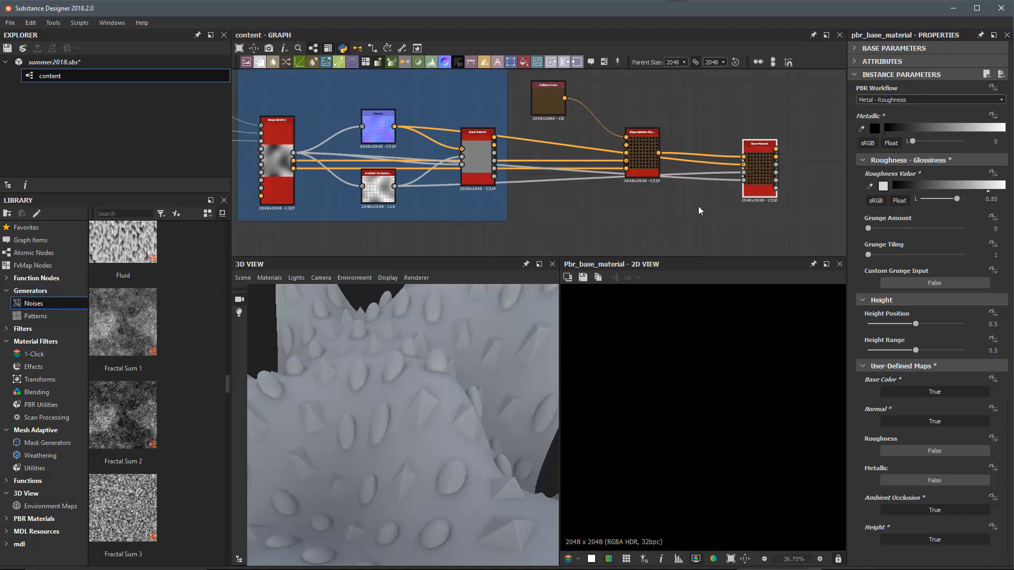
# - Display the new Base Material in the 3D view and inspect the colored surface
pyautogui.moveTo(671, 159); pyautogui.dragTo(667, 158, button='middle')
pyautogui.scroll(3, 753, 185)
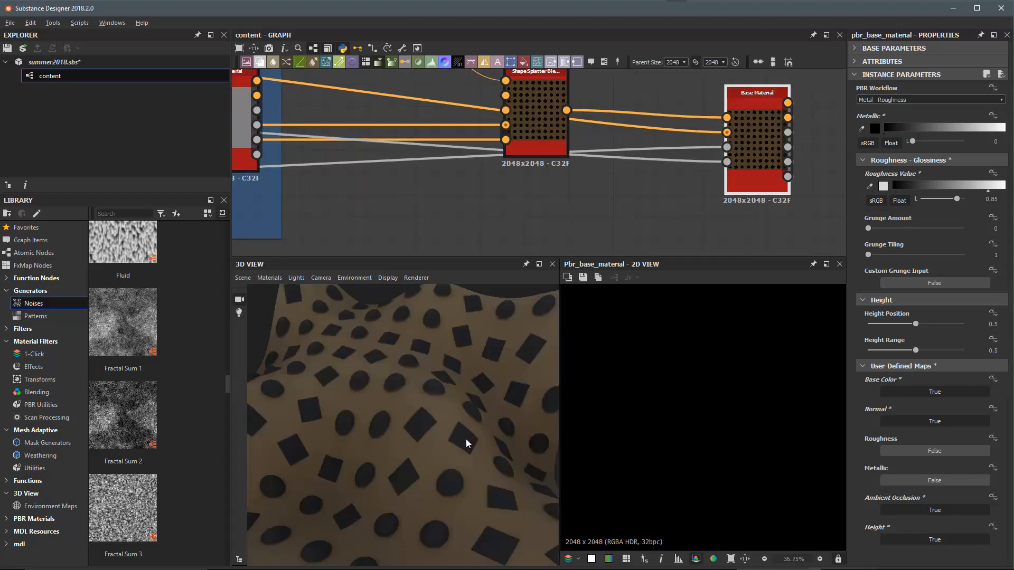
pyautogui.moveTo(467, 443)
pyautogui.mouseDown()
pyautogui.moveTo(414, 423)
pyautogui.moveTo(363, 441)
pyautogui.moveTo(450, 463)
pyautogui.moveTo(458, 455)
pyautogui.mouseUp()
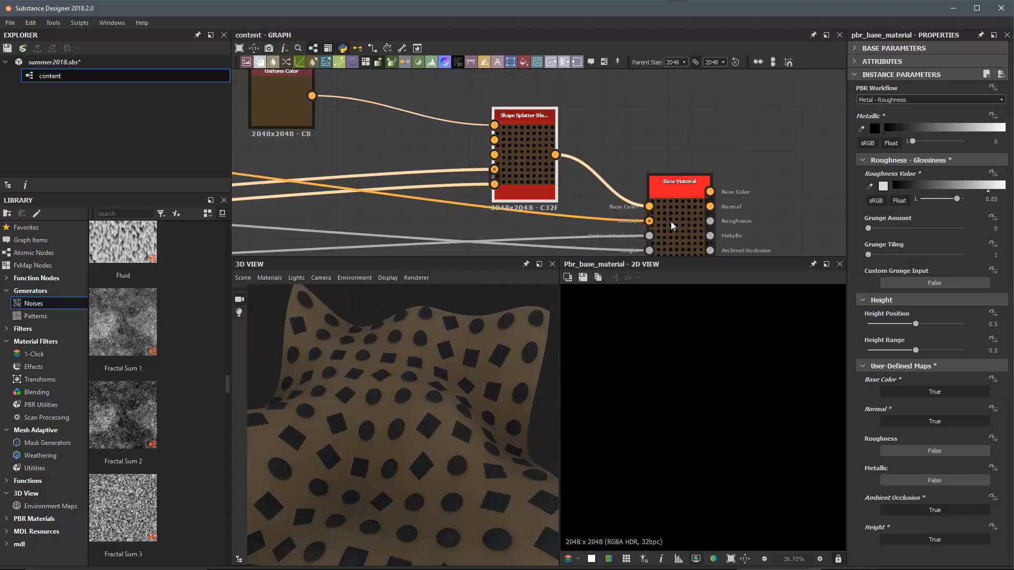
# - Spread out the Uniform Color, Shape Splatter Blend Color and Base Material nodes to make room before the blend node's inputs
pyautogui.moveTo(678, 181); pyautogui.dragTo(713, 181)
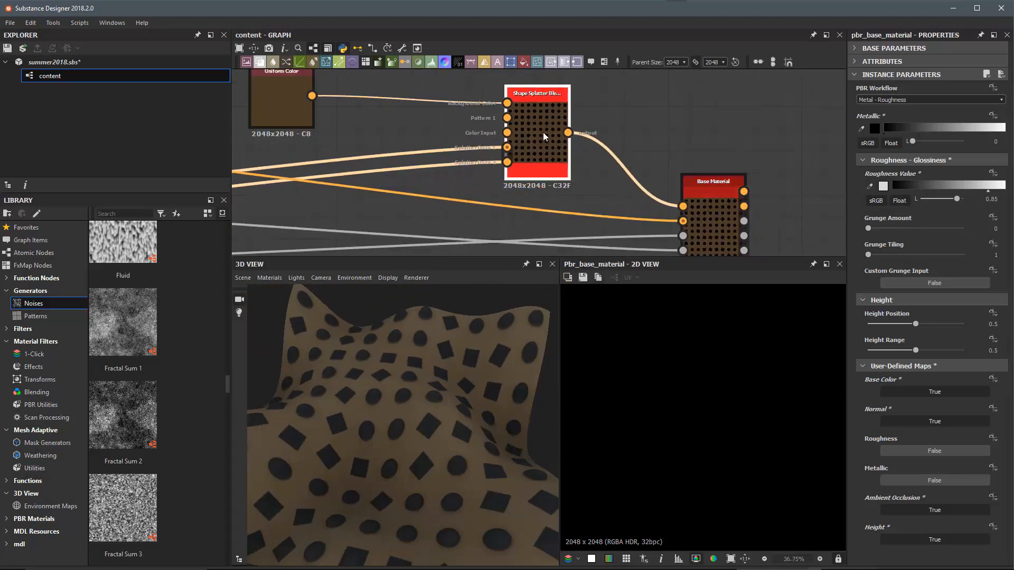
pyautogui.moveTo(544, 136); pyautogui.dragTo(553, 136)
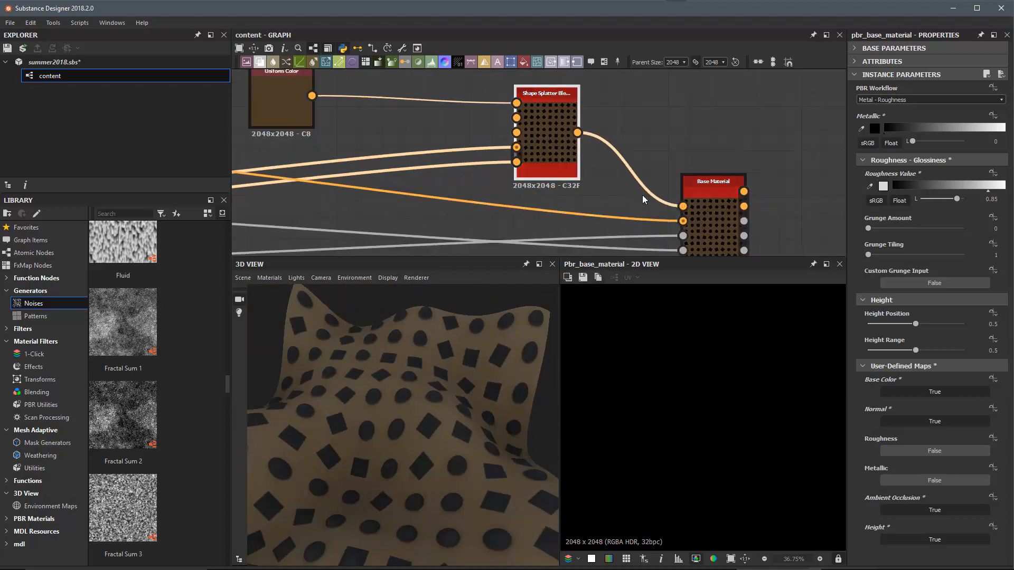
pyautogui.scroll(2, 498, 126)
pyautogui.moveTo(390, 111); pyautogui.dragTo(475, 159, button='middle')
pyautogui.moveTo(338, 135); pyautogui.dragTo(495, 95)
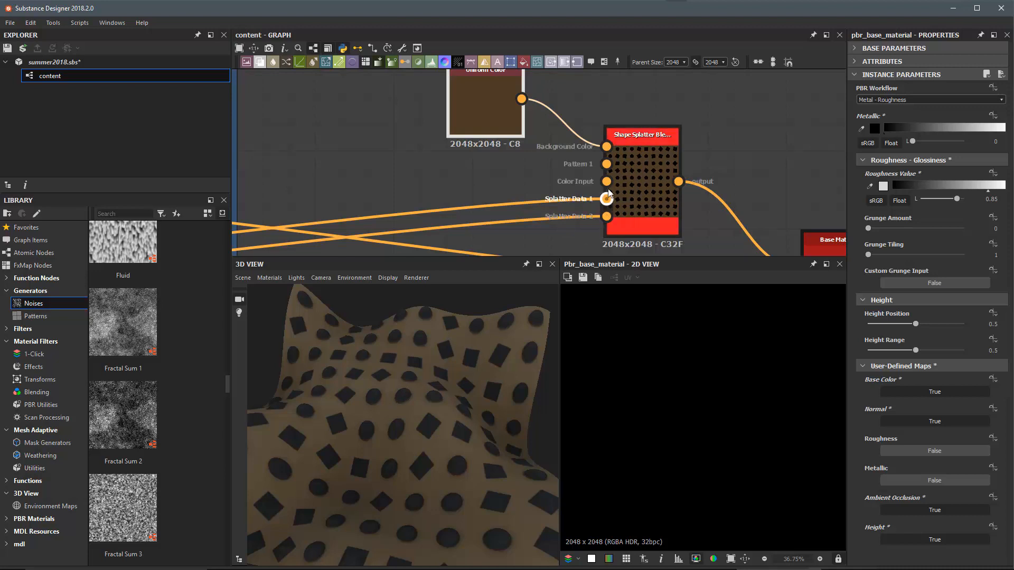
pyautogui.moveTo(640, 165); pyautogui.dragTo(692, 165)
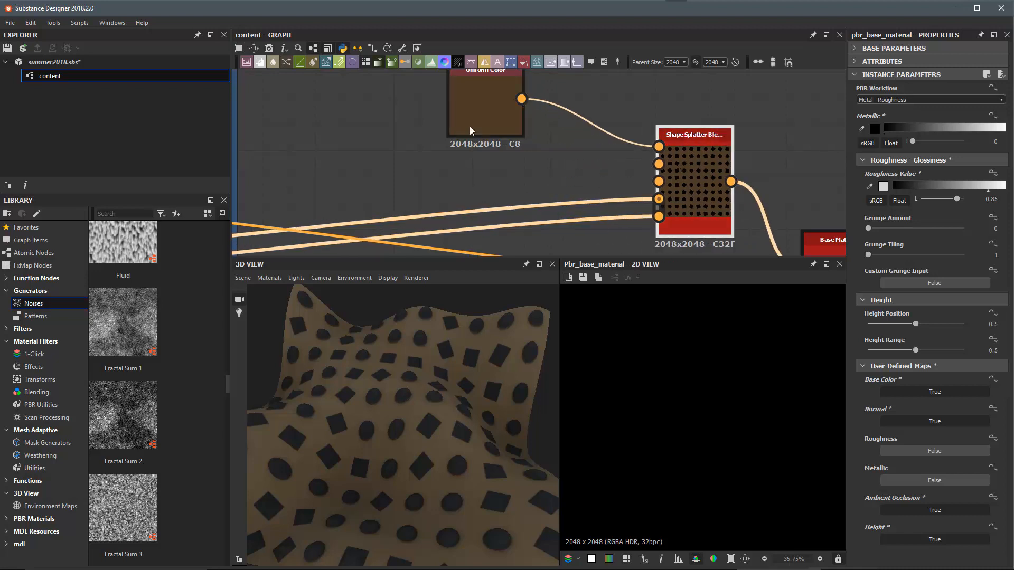
pyautogui.moveTo(496, 119); pyautogui.dragTo(445, 106)
# - Add a Checker 1 node between the Uniform Color and the Shape Splatter Blend Color
pyautogui.click(523, 164)
pyautogui.press('space')
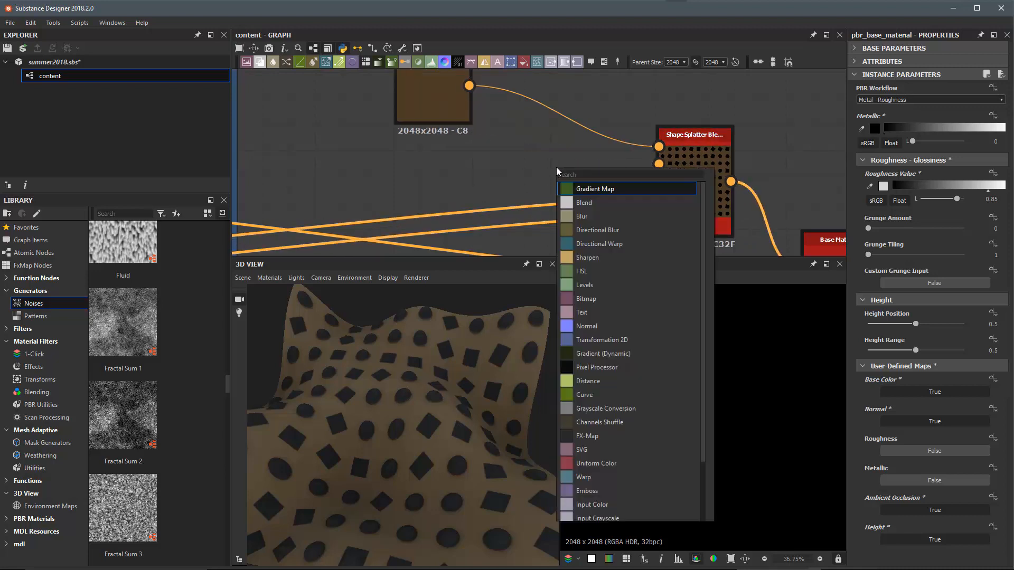
pyautogui.write('met')
pyautogui.press('BackSpace')
pyautogui.press('BackSpace')
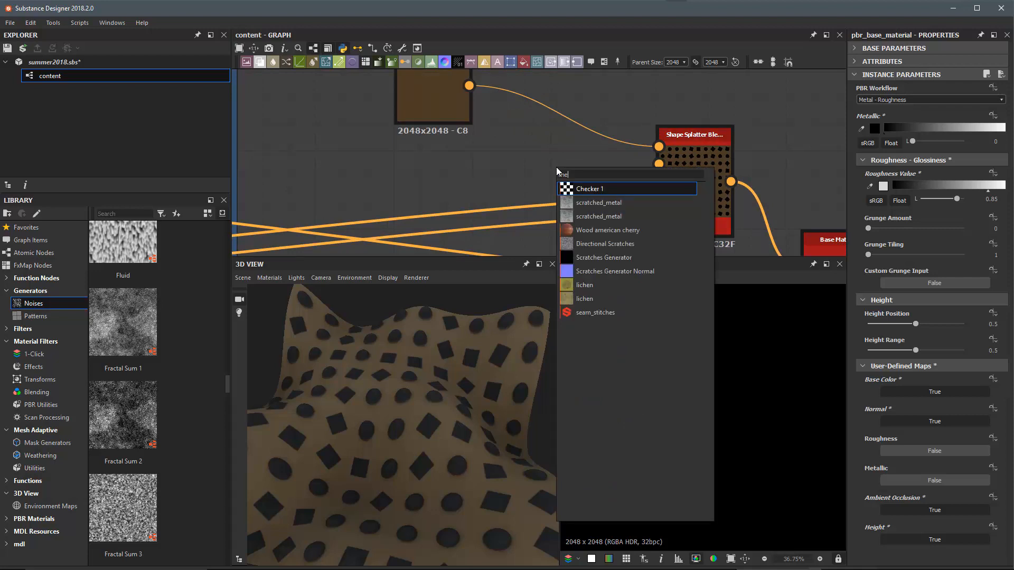
pyautogui.click(596, 230)
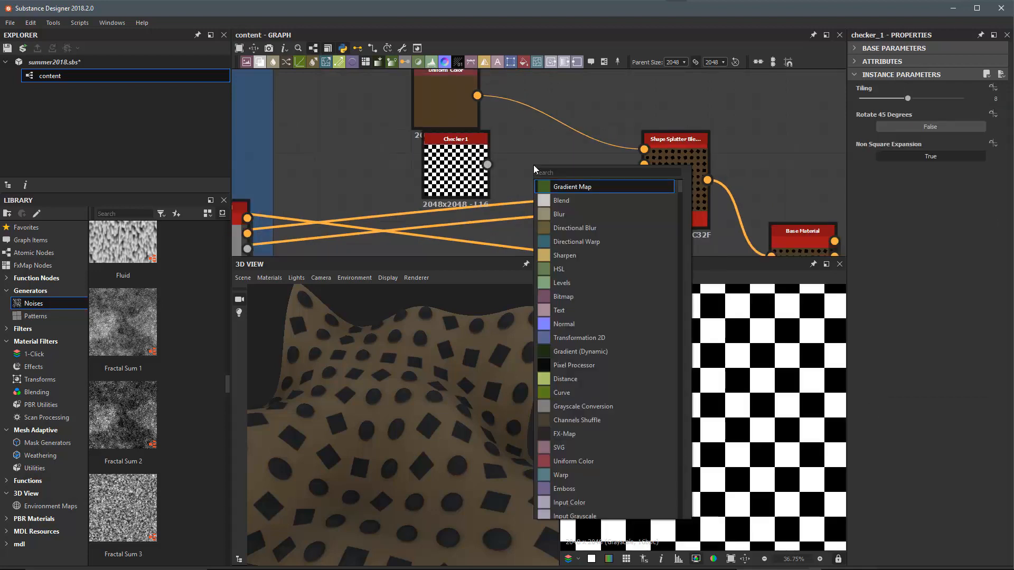
# - Add a Gradient Map beside Checker 1, feed the checker into it and tidy the nodes below the Uniform Color
pyautogui.press('Return')
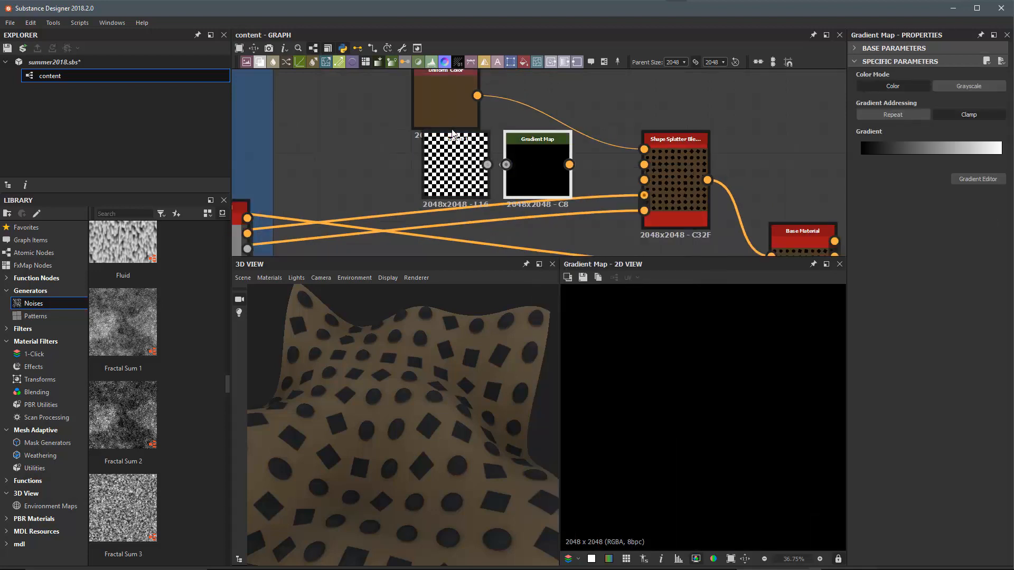
pyautogui.moveTo(447, 108); pyautogui.dragTo(447, 86)
pyautogui.moveTo(449, 171); pyautogui.dragTo(508, 142)
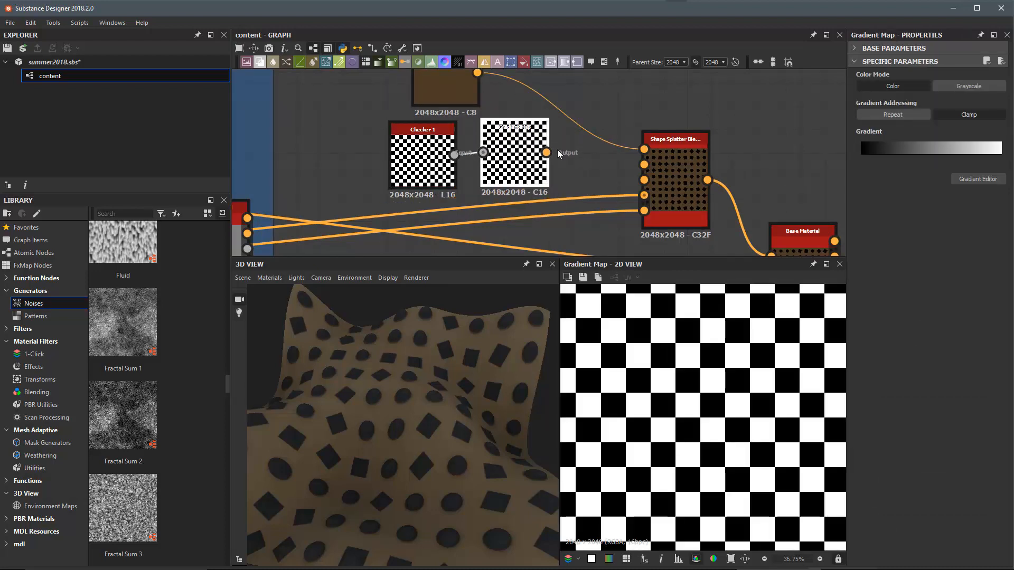
# - Change the Gradient Map's black key at position 0 to red, #e00e0e
pyautogui.click(976, 179)
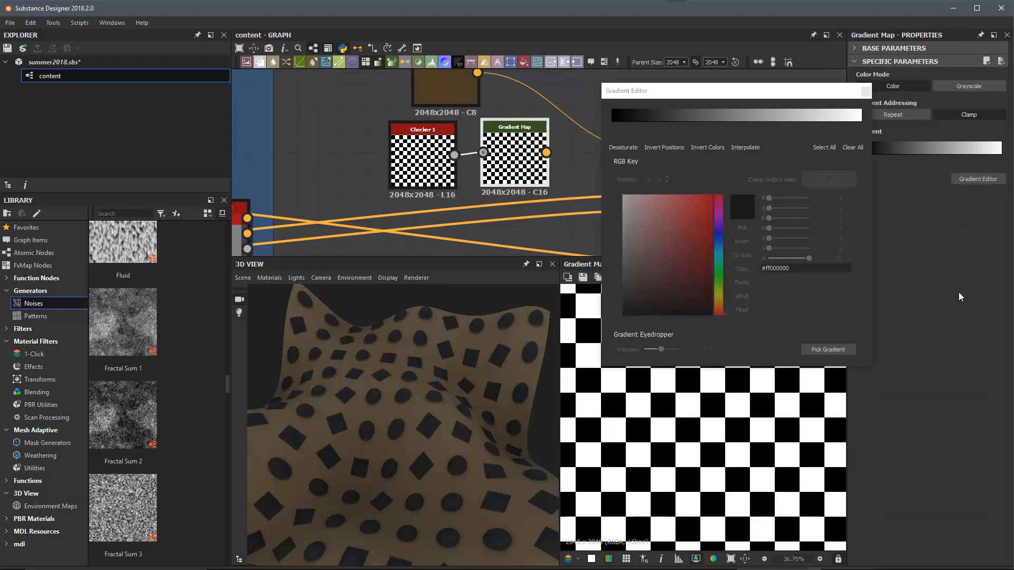
pyautogui.click(611, 123)
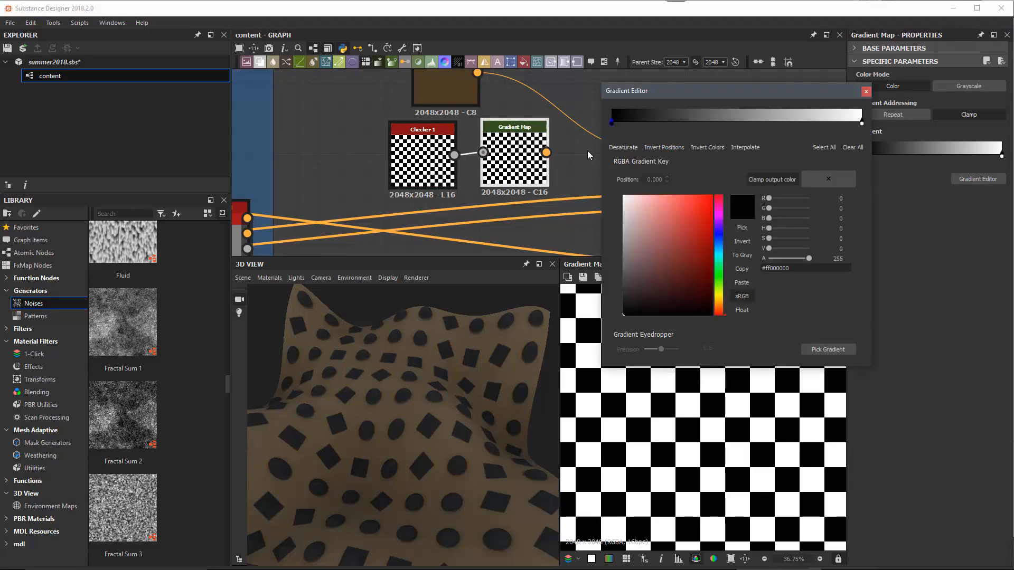
pyautogui.click(707, 209)
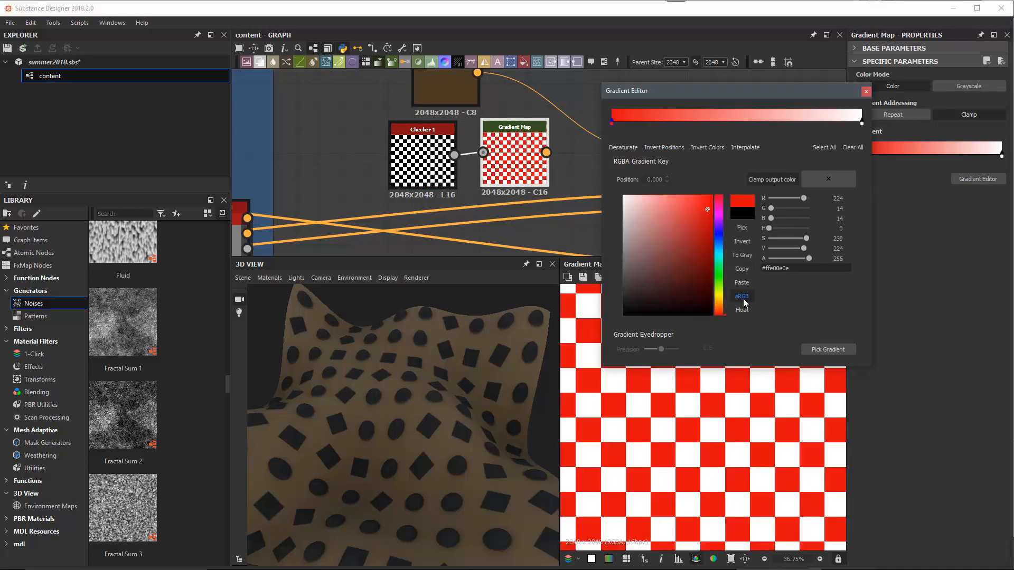
pyautogui.click(866, 93)
# - Connect the Gradient Map to the Shape Splatter Blend Color's Pattern 1 input and set Checker 1's Tiling to 3
pyautogui.scroll(3, 670, 158)
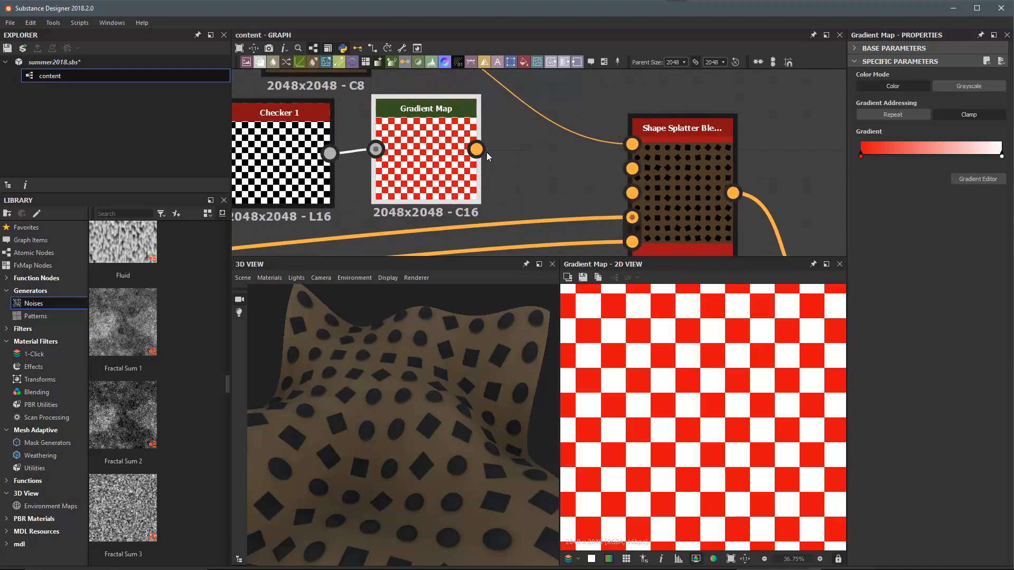
pyautogui.moveTo(477, 150); pyautogui.dragTo(626, 175)
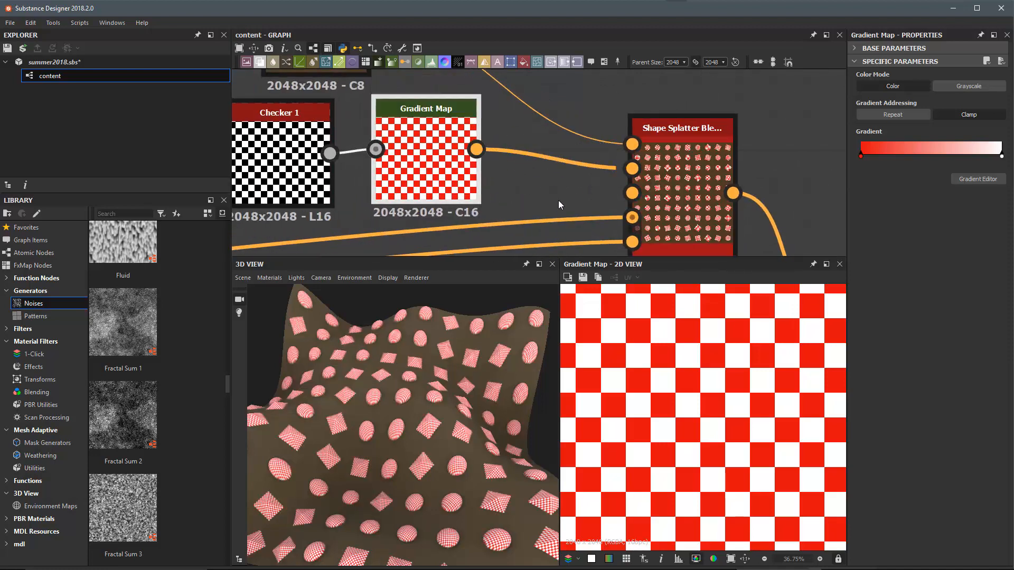
pyautogui.click(326, 171)
pyautogui.moveTo(894, 99); pyautogui.dragTo(872, 100)
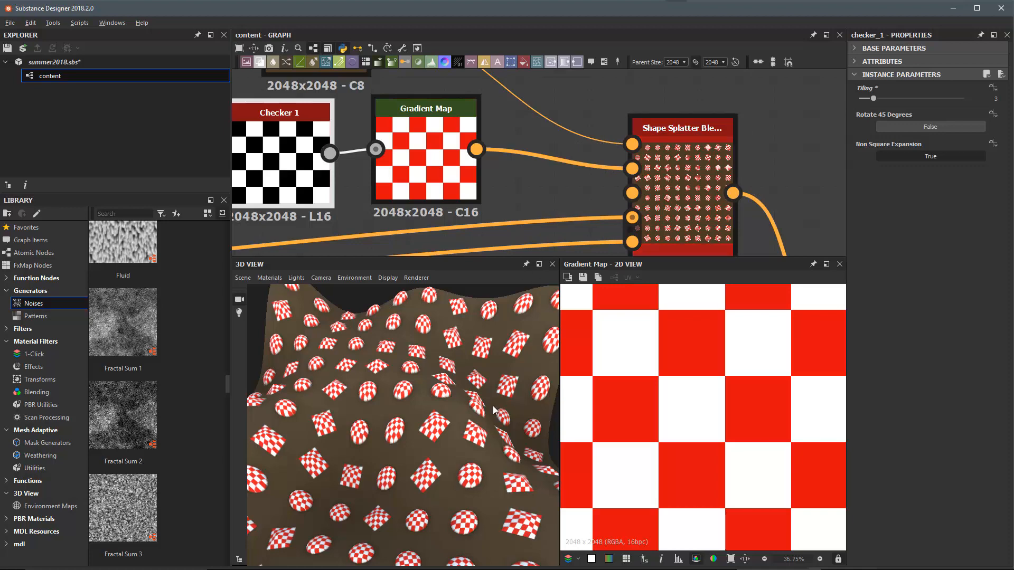
pyautogui.moveTo(406, 402); pyautogui.dragTo(368, 410)
# - Examine the description of the Shape Splatter's Splatter Data 1 output and trace its link to the Shape Splatter Blend Color
pyautogui.scroll(-5, 679, 151)
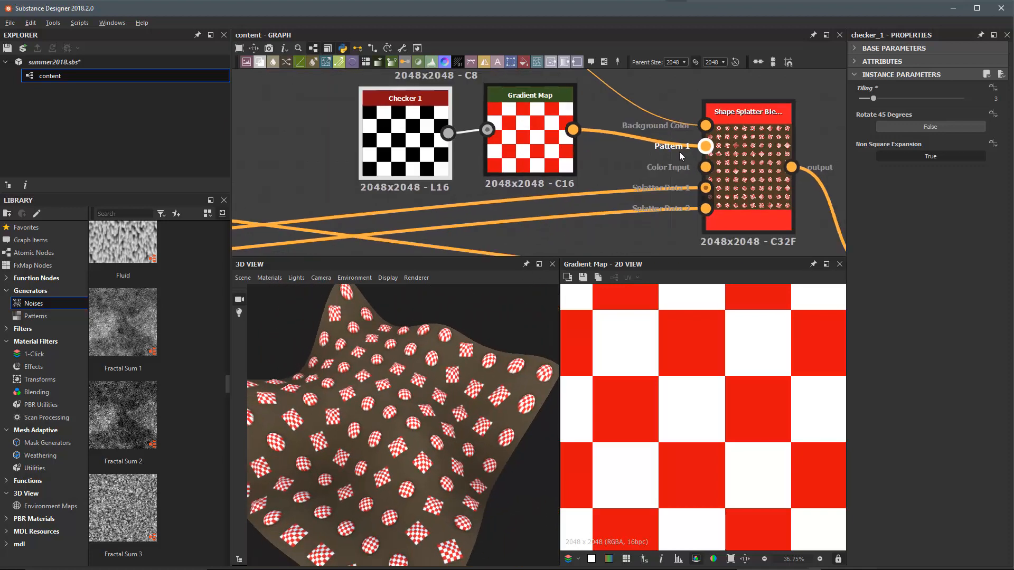
pyautogui.moveTo(461, 213); pyautogui.dragTo(475, 195, button='middle')
pyautogui.moveTo(703, 158); pyautogui.dragTo(843, 144, button='middle')
pyautogui.moveTo(580, 187); pyautogui.dragTo(799, 154, button='middle')
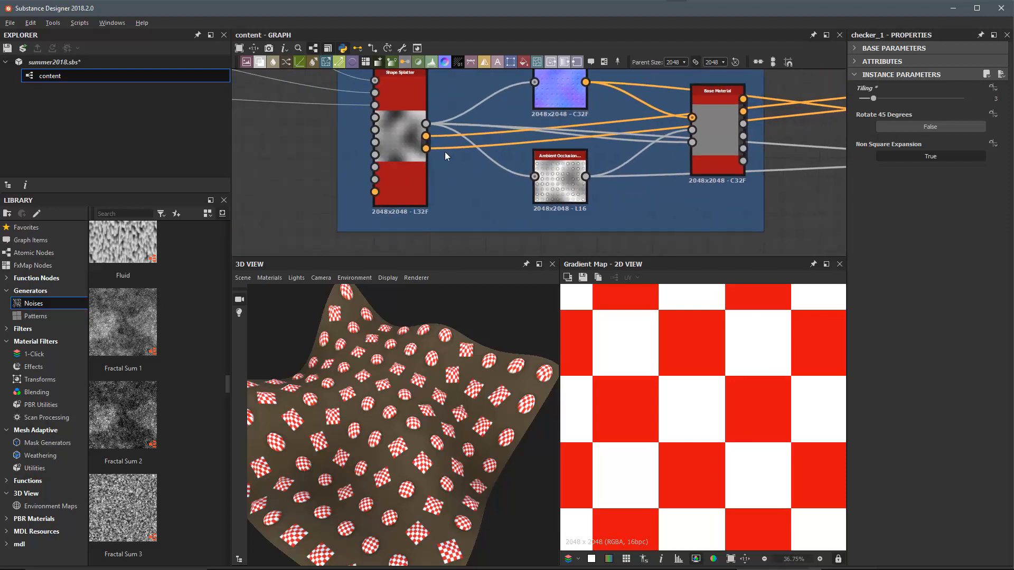
pyautogui.scroll(5, 445, 151)
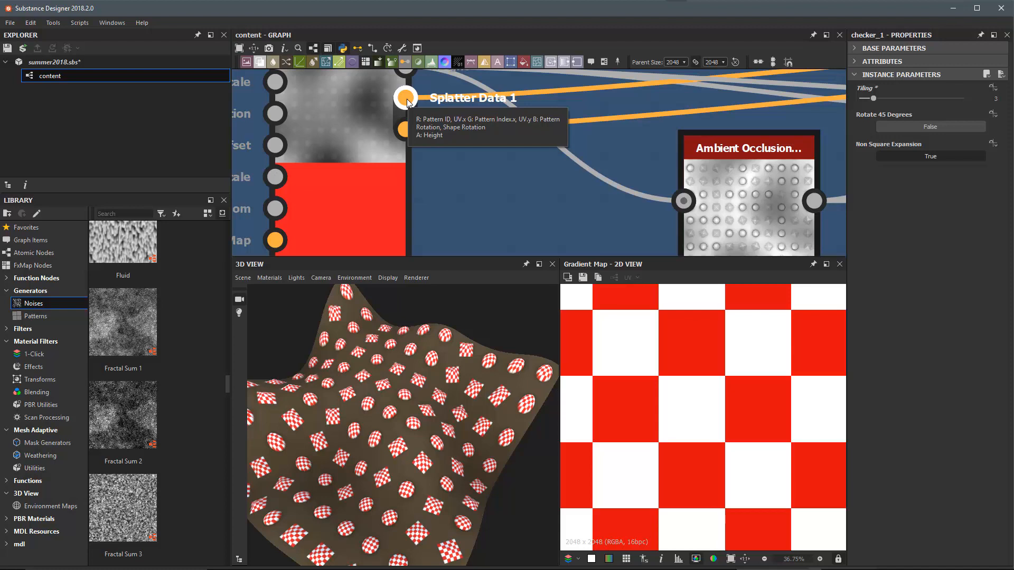
pyautogui.scroll(-6, 592, 174)
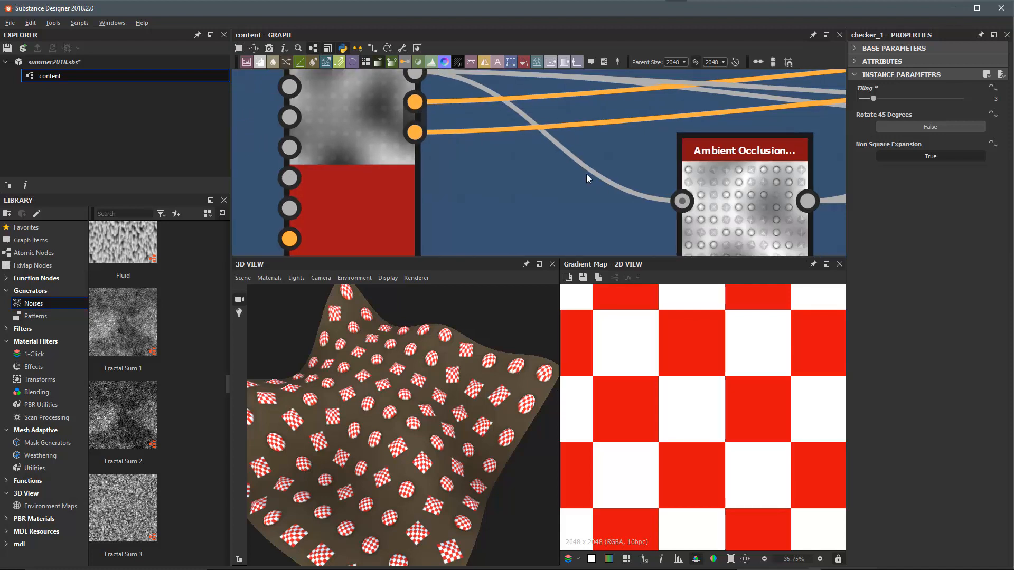
pyautogui.moveTo(799, 110); pyautogui.dragTo(559, 128, button='middle')
pyautogui.scroll(3, 559, 129)
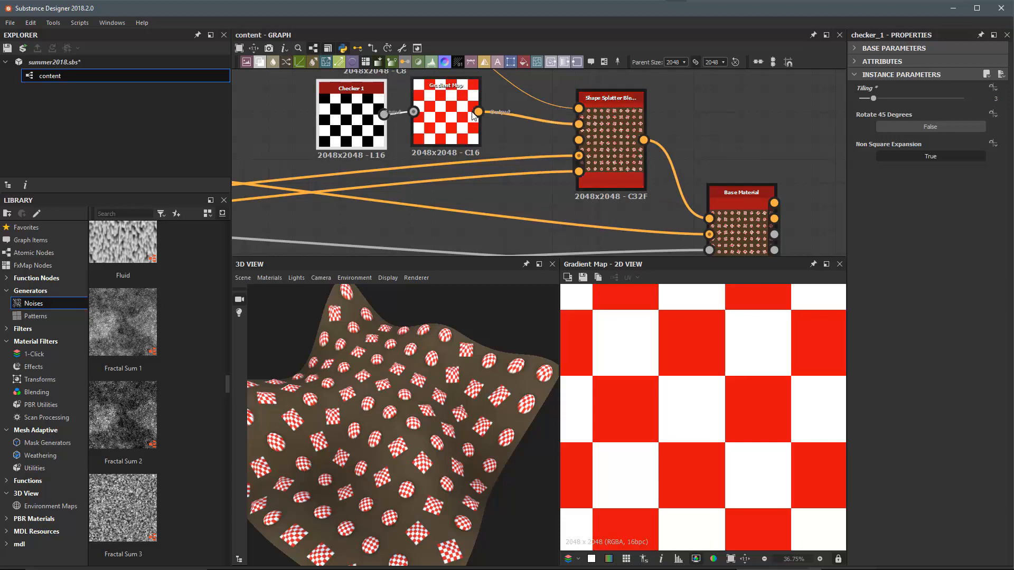
pyautogui.scroll(3, 441, 458)
# - Move the final Base Material and the Shape Splatter Blend Color farther from the Gradient Map to make room between them
pyautogui.moveTo(646, 168); pyautogui.dragTo(671, 106, button='middle')
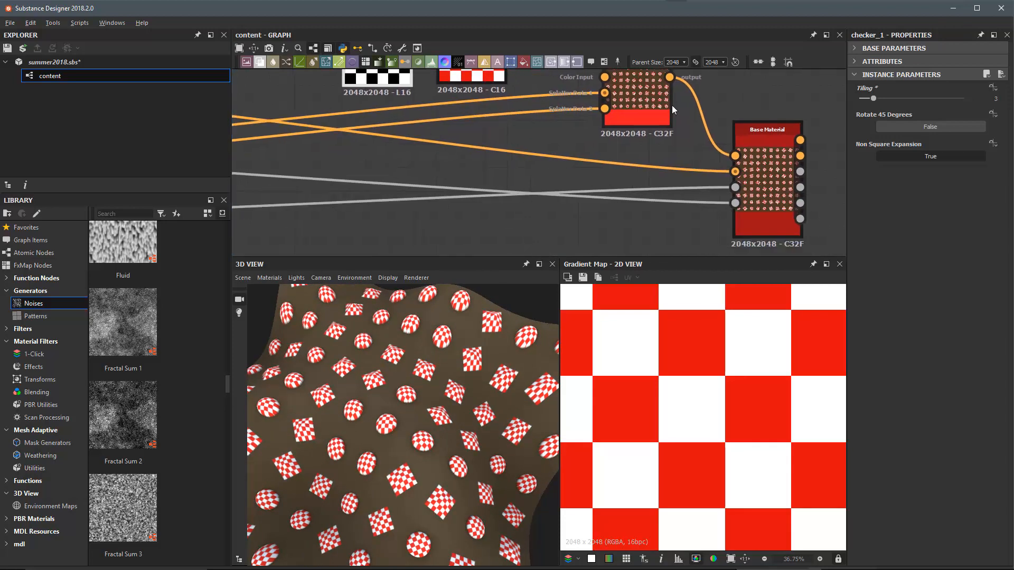
pyautogui.moveTo(793, 179); pyautogui.dragTo(825, 186)
pyautogui.moveTo(648, 105); pyautogui.dragTo(719, 110)
pyautogui.scroll(-1, 643, 95)
pyautogui.moveTo(617, 89); pyautogui.dragTo(618, 123, button='middle')
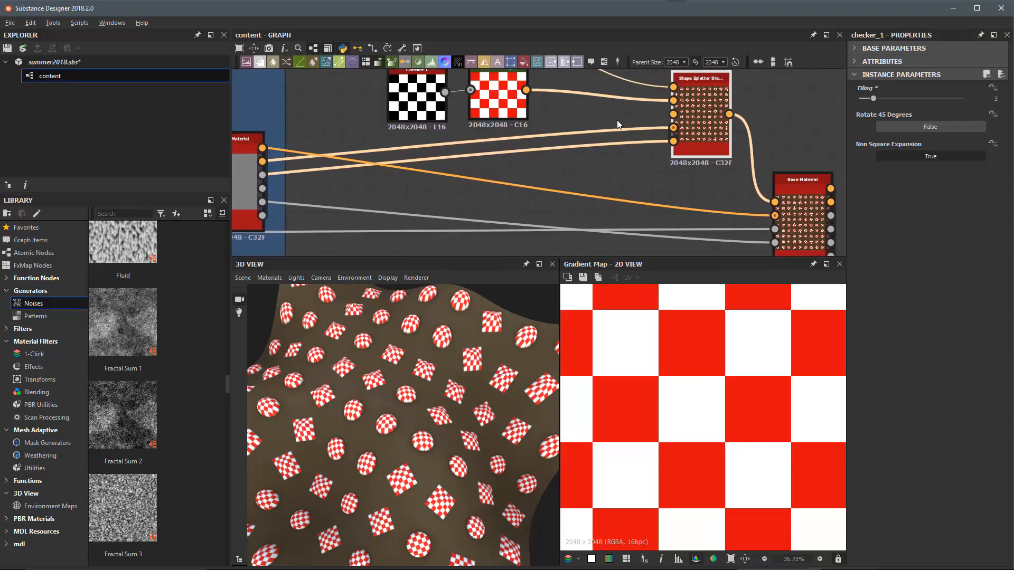
# - Move Checker 1 and its red Gradient Map together, farther away from the Shape Splatter Blend Color node
pyautogui.scroll(1, 445, 460)
pyautogui.scroll(2, 448, 449)
pyautogui.moveTo(413, 342)
pyautogui.mouseDown()
pyautogui.moveTo(438, 385)
pyautogui.moveTo(426, 347)
pyautogui.mouseUp()
pyautogui.moveTo(417, 440); pyautogui.dragTo(474, 302)
pyautogui.moveTo(550, 140); pyautogui.dragTo(525, 216, button='middle')
pyautogui.moveTo(412, 97); pyautogui.dragTo(492, 88)
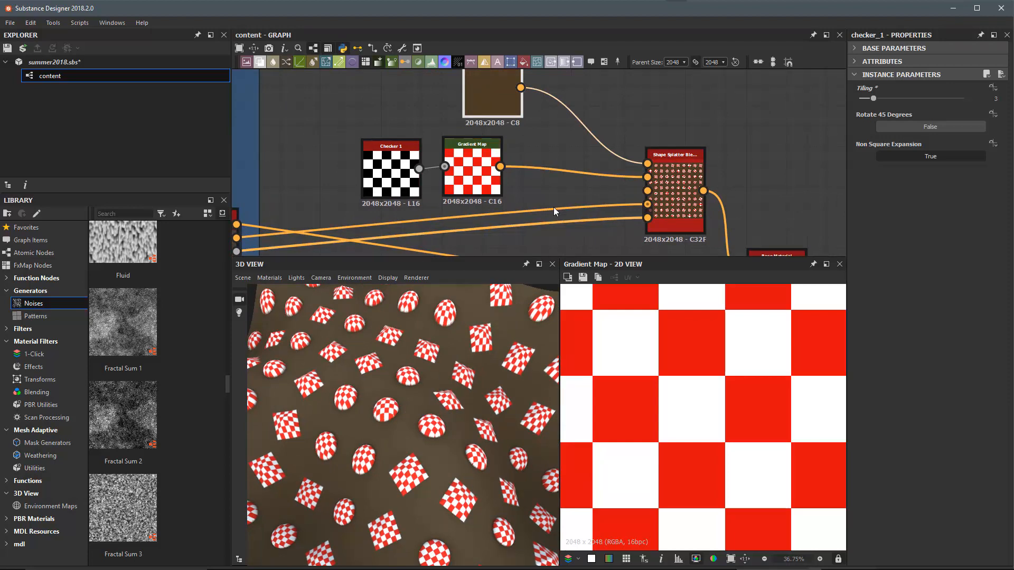
pyautogui.click(406, 170)
pyautogui.keyDown('ctrl'); pyautogui.moveTo(453, 173); pyautogui.dragTo(433, 164); pyautogui.keyUp('ctrl')
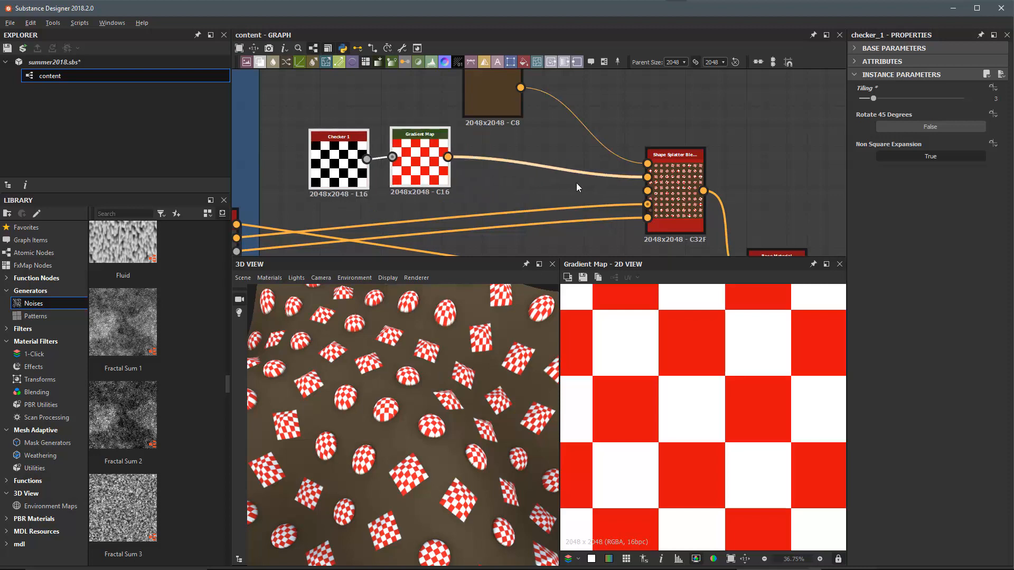
# - Set the Shape Splatter Blend Color's Pattern Number to 2 and inspect the shapes on the 3D surface
pyautogui.scroll(2, 665, 147)
pyautogui.click(676, 141)
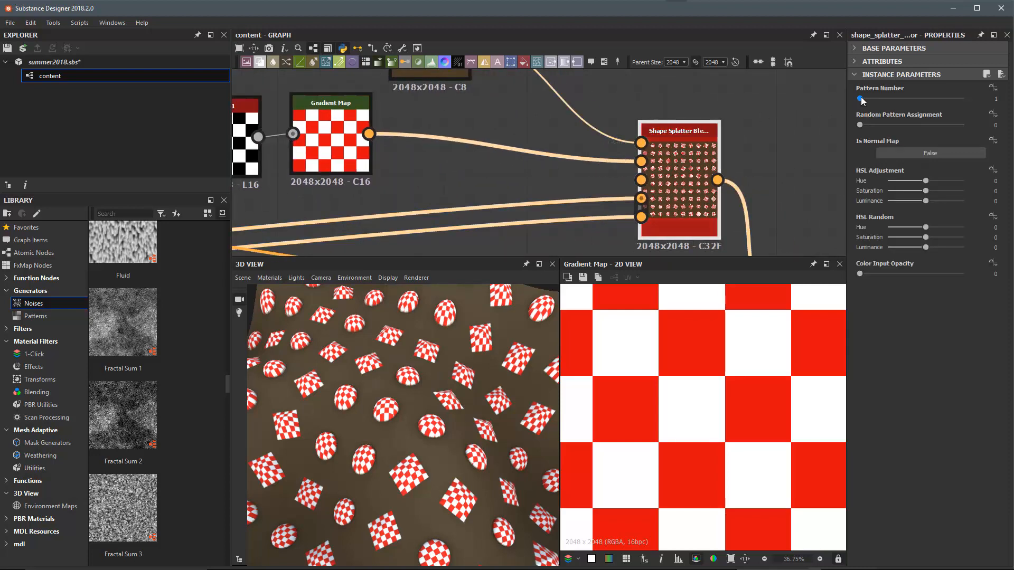
pyautogui.moveTo(860, 98); pyautogui.dragTo(875, 98)
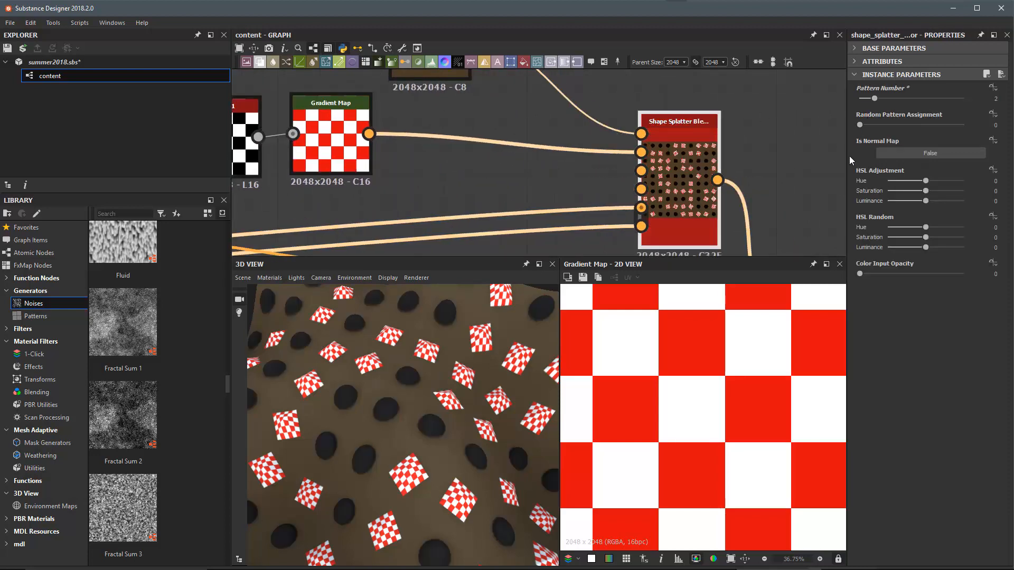
pyautogui.moveTo(485, 405); pyautogui.dragTo(467, 347)
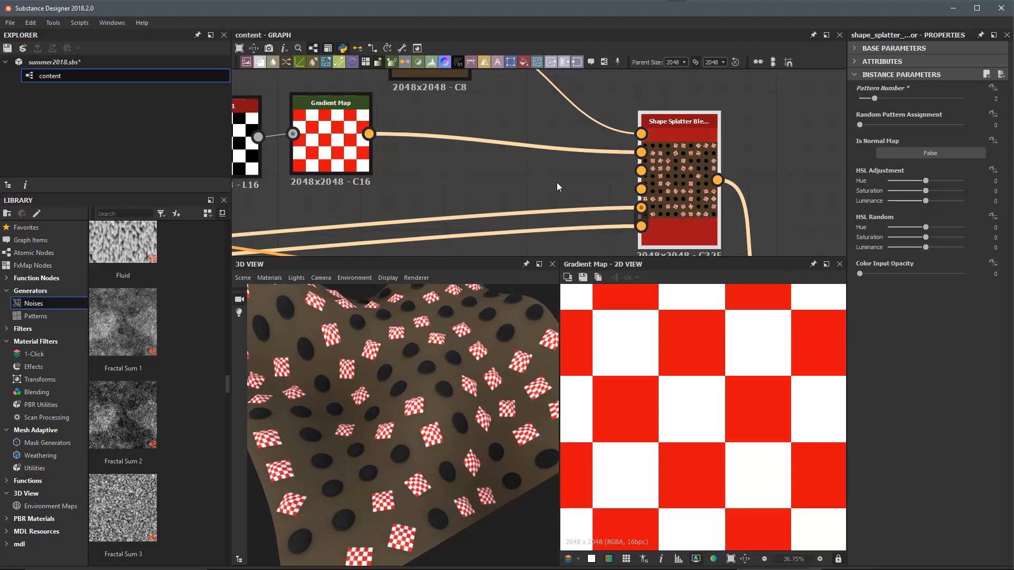
# - Add a Perlin Noise node below the checker's Gradient Map and set its Scale to 11
pyautogui.scroll(-2, 520, 182)
pyautogui.moveTo(522, 184); pyautogui.dragTo(610, 186, button='middle')
pyautogui.scroll(1, 555, 177)
pyautogui.press('space')
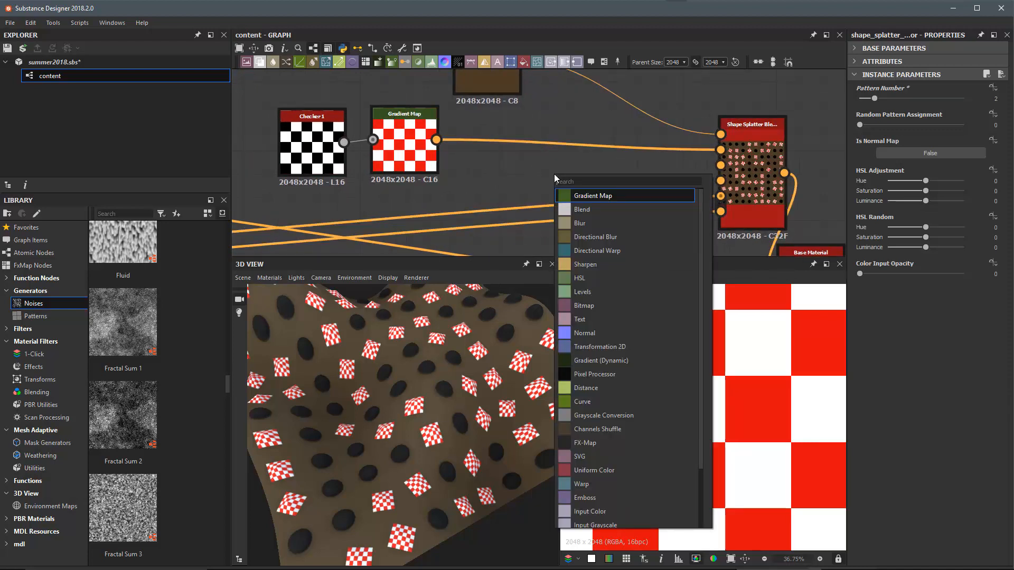
pyautogui.write('perlin')
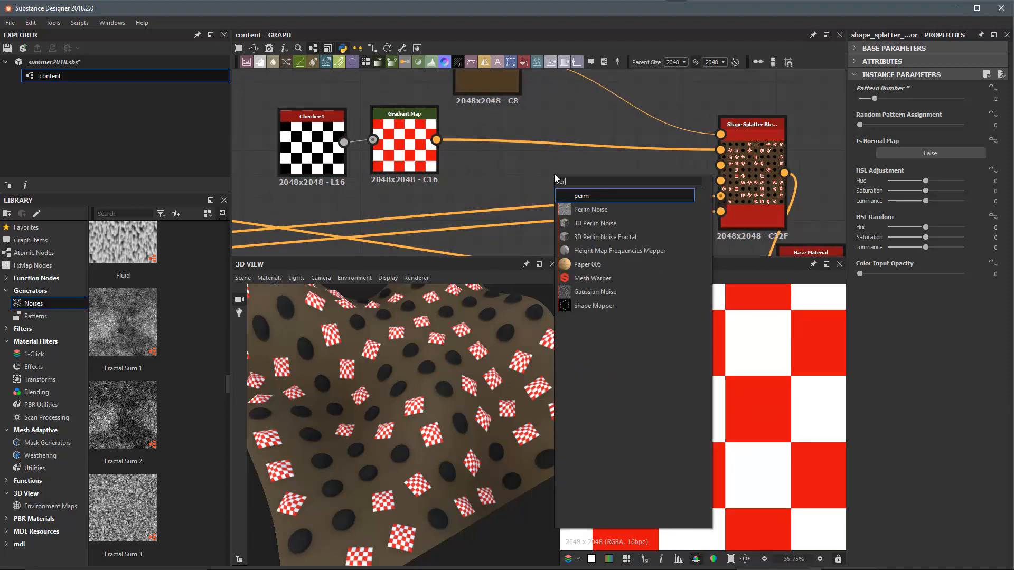
pyautogui.click(566, 216)
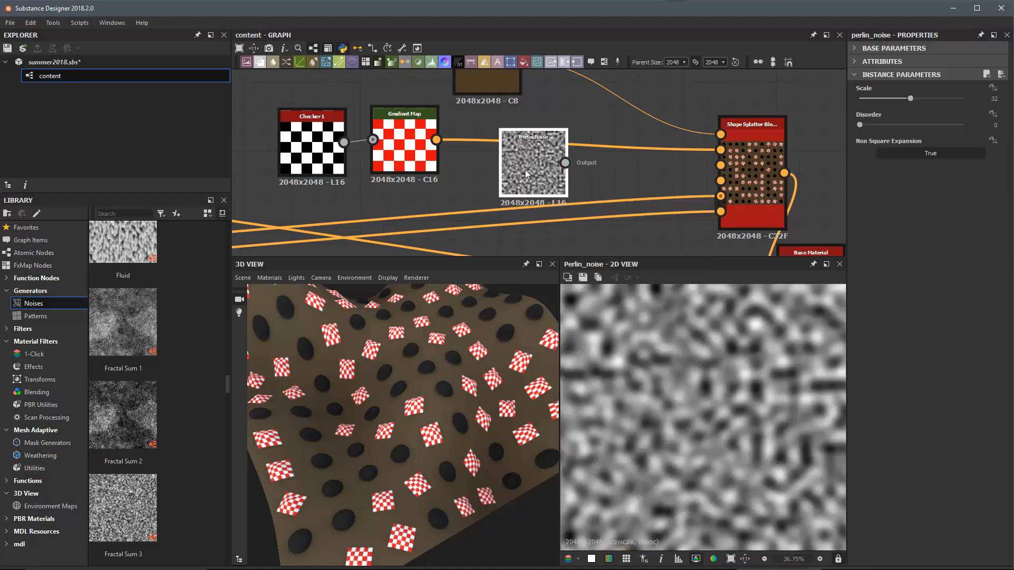
pyautogui.moveTo(528, 173); pyautogui.dragTo(482, 184)
pyautogui.moveTo(870, 101); pyautogui.dragTo(877, 99)
# - Add a Gradient Map node beside Perlin Noise and connect the noise output to its input
pyautogui.press('space')
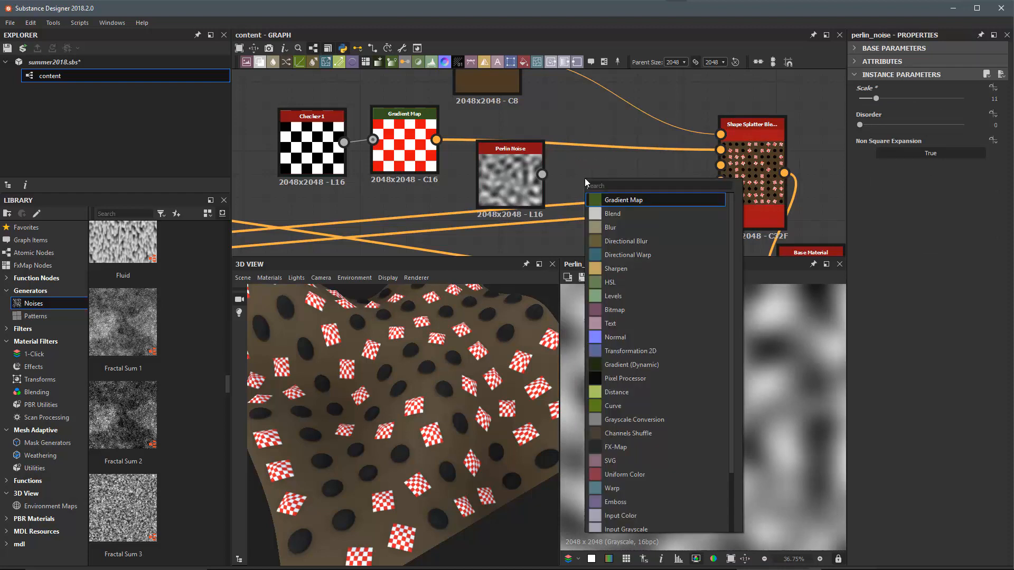
pyautogui.press('Return')
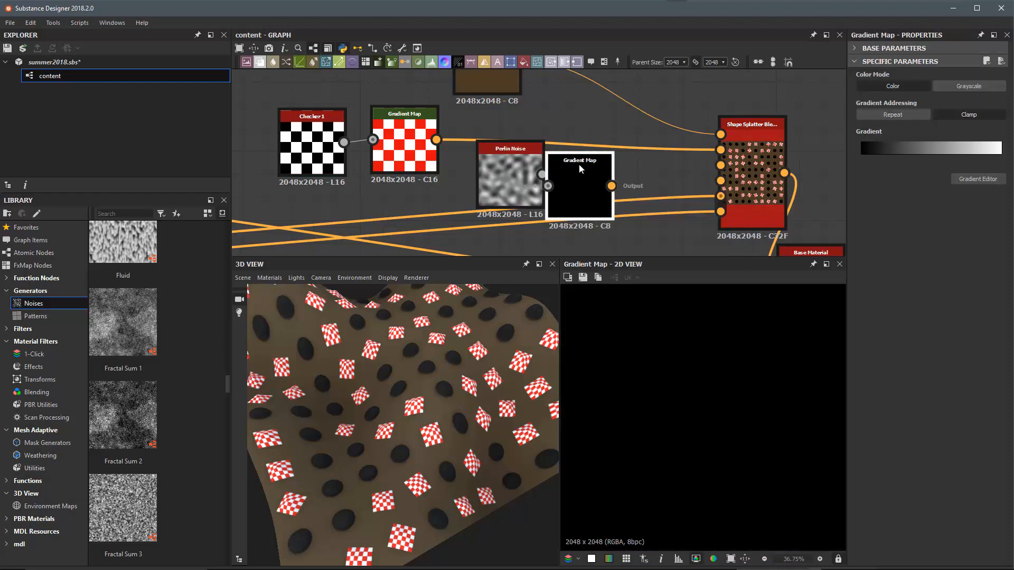
pyautogui.moveTo(542, 174); pyautogui.dragTo(571, 186)
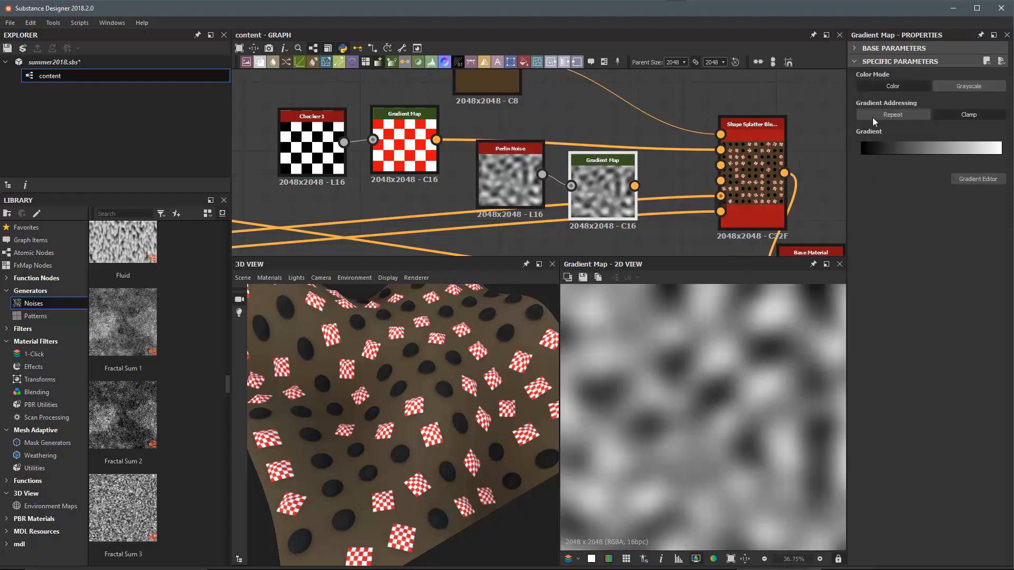
# - Change the new Gradient Map's black key at position 0 to blue, #0e2ef4
pyautogui.click(968, 180)
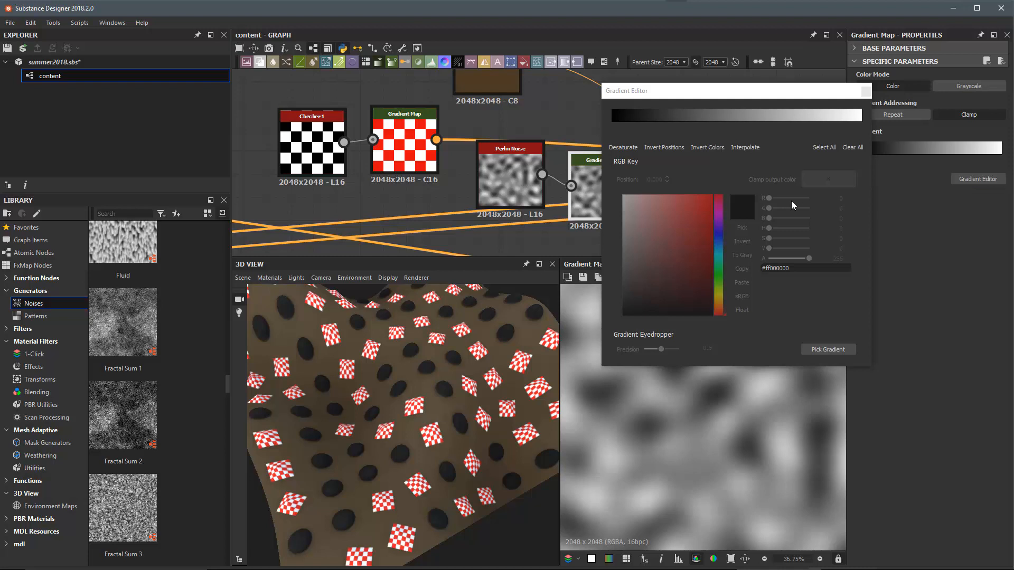
pyautogui.click(612, 123)
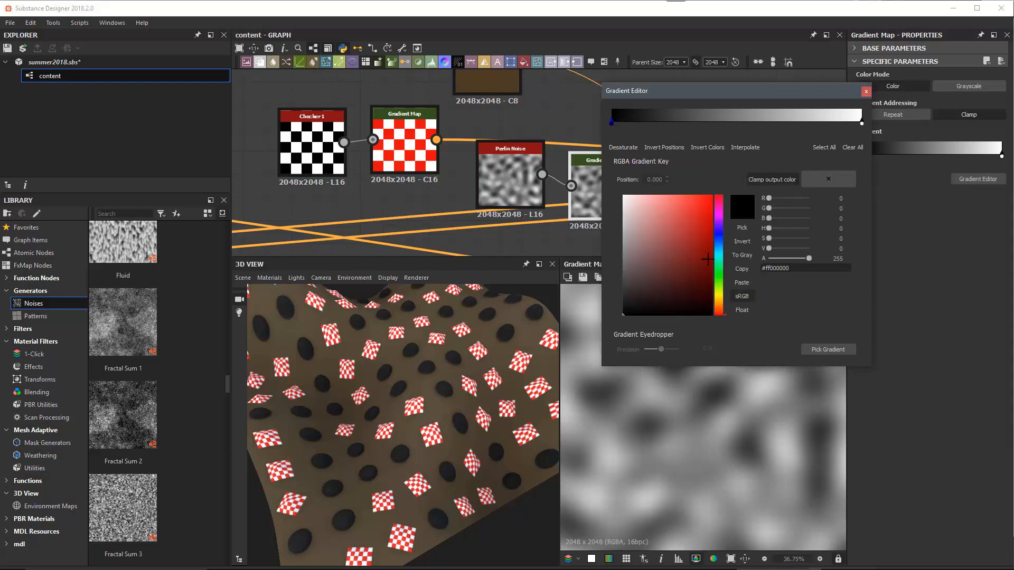
pyautogui.click(719, 238)
pyautogui.click(708, 199)
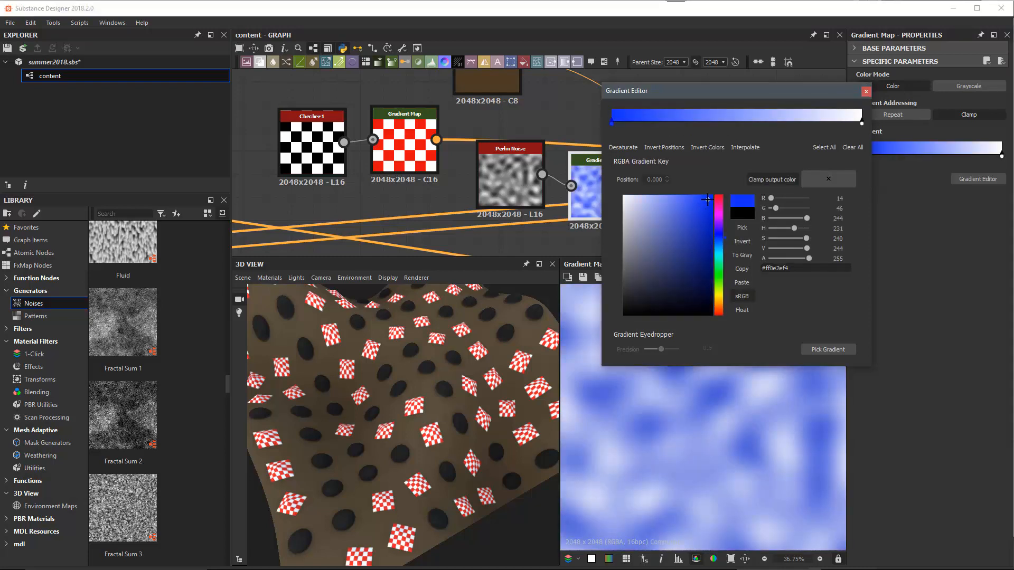
pyautogui.click(866, 92)
# - Connect the blue Gradient Map to the Shape Splatter Blend Color's Pattern 2 input and inspect the 3D result
pyautogui.moveTo(634, 186); pyautogui.dragTo(720, 164)
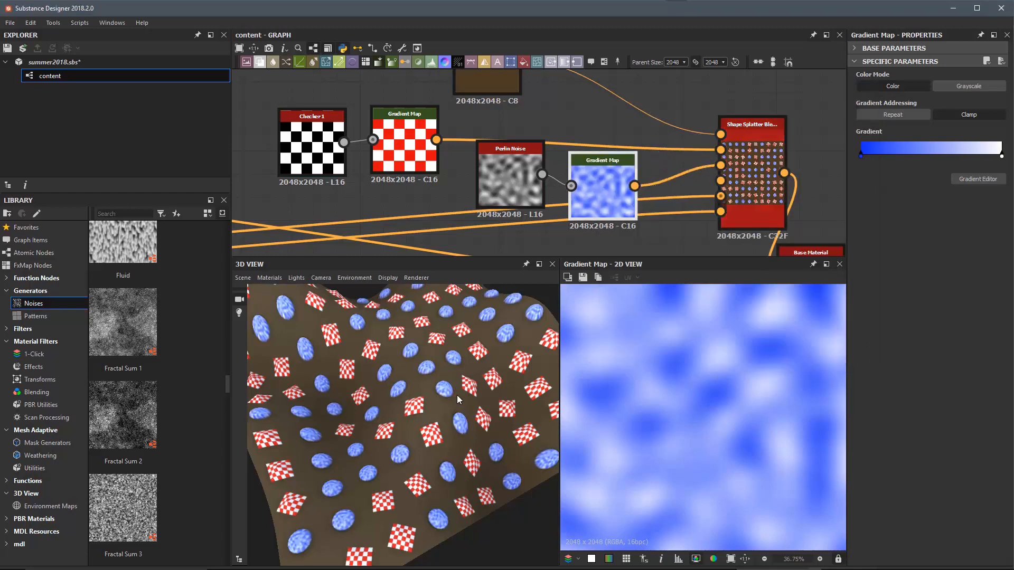
pyautogui.moveTo(457, 395); pyautogui.dragTo(347, 432)
pyautogui.moveTo(455, 409); pyautogui.dragTo(493, 402)
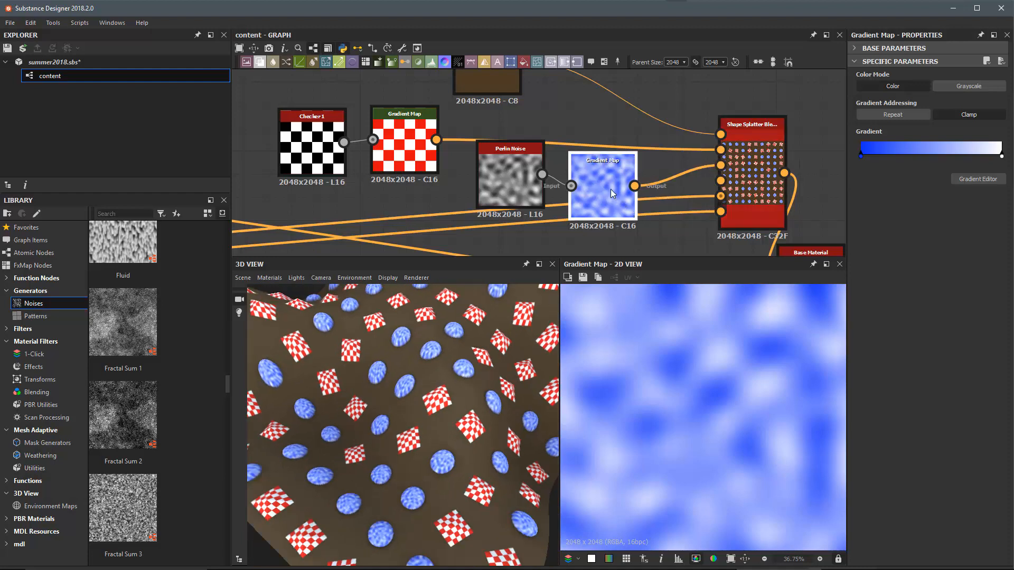
# - Tighten the spacing of the Checker 1 and Perlin Noise nodes with their respective Gradient Maps
pyautogui.moveTo(622, 193); pyautogui.dragTo(598, 183)
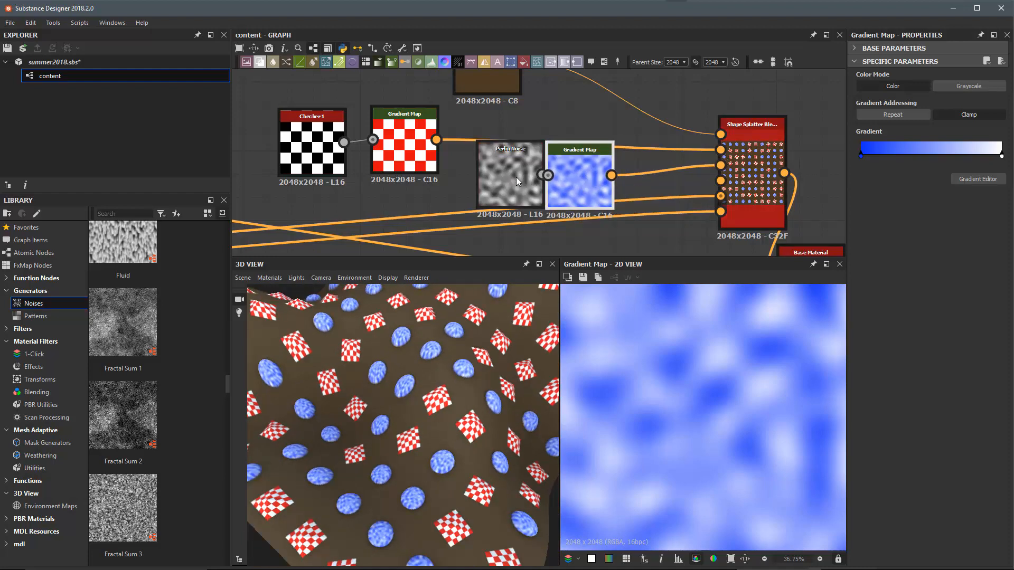
pyautogui.moveTo(374, 174); pyautogui.dragTo(440, 186, button='middle')
pyautogui.scroll(2, 436, 184)
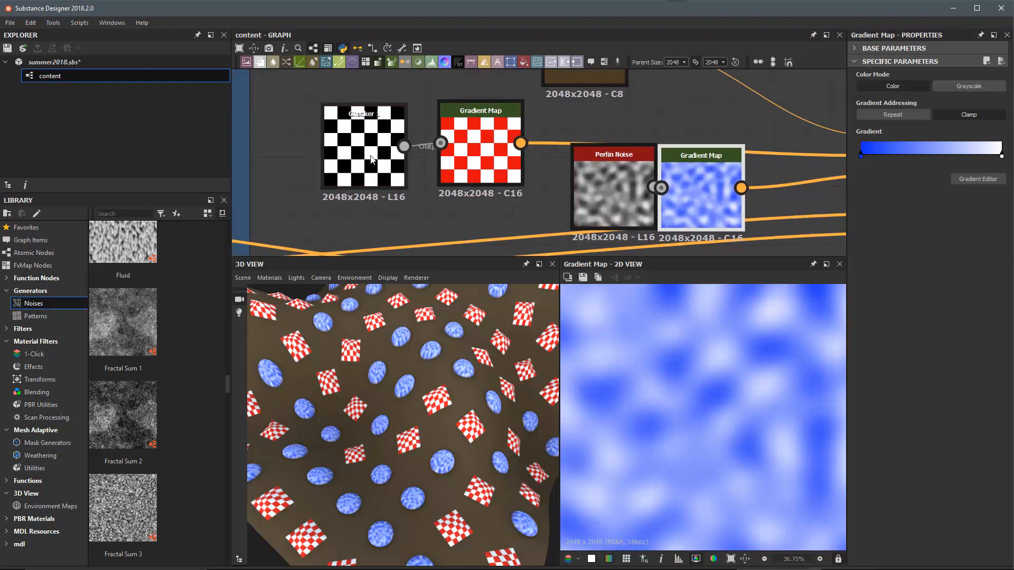
pyautogui.moveTo(371, 160); pyautogui.dragTo(387, 156)
pyautogui.moveTo(316, 172); pyautogui.dragTo(429, 103)
pyautogui.moveTo(510, 174); pyautogui.dragTo(707, 179)
pyautogui.moveTo(614, 187); pyautogui.dragTo(555, 171)
pyautogui.moveTo(699, 170); pyautogui.dragTo(641, 170)
pyautogui.keyDown('alt'); pyautogui.moveTo(694, 179); pyautogui.dragTo(528, 115, button='right'); pyautogui.keyUp('alt')
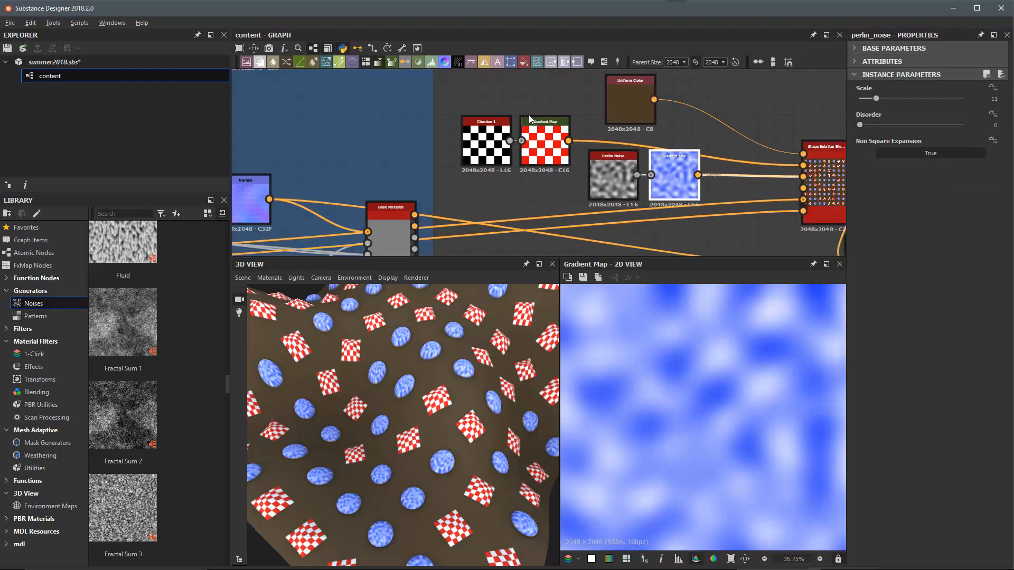
# - Move the checker and Perlin Noise node pairs up so they sit above the Shape Splatter Blend Color
pyautogui.moveTo(529, 115); pyautogui.dragTo(532, 130, button='middle')
pyautogui.scroll(-3, 531, 130)
pyautogui.moveTo(473, 106); pyautogui.dragTo(664, 198)
pyautogui.moveTo(502, 98); pyautogui.dragTo(651, 118)
pyautogui.moveTo(761, 202); pyautogui.dragTo(719, 185)
pyautogui.scroll(-1, 692, 164)
pyautogui.moveTo(692, 164); pyautogui.dragTo(616, 102, button='middle')
pyautogui.moveTo(699, 191); pyautogui.dragTo(729, 190)
# - Examine the Shape Splatter Blend Color's Color Input and open the node search in the empty graph area beside it
pyautogui.scroll(4, 625, 113)
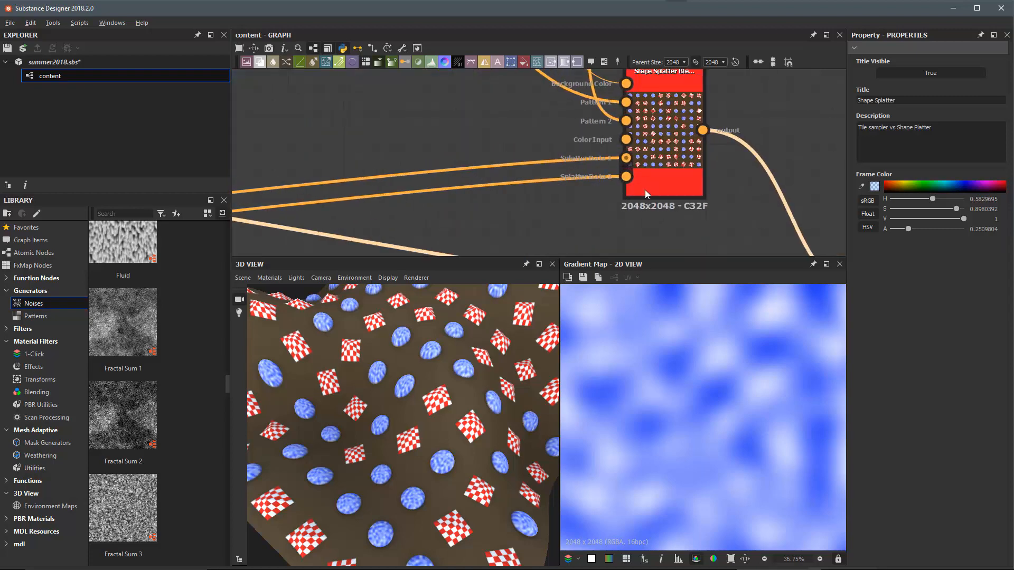
pyautogui.moveTo(645, 189); pyautogui.dragTo(634, 211, button='middle')
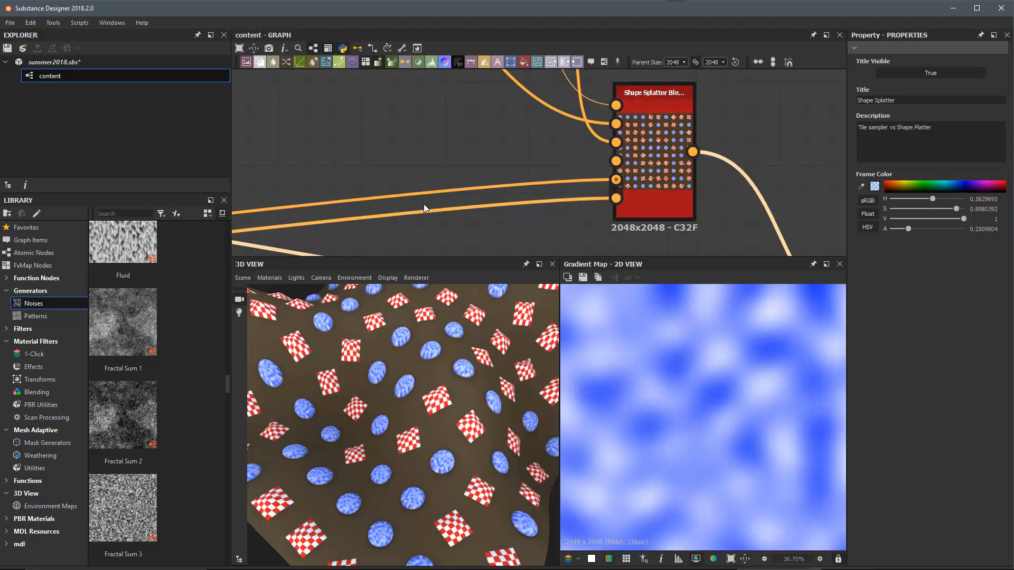
pyautogui.scroll(2, 586, 142)
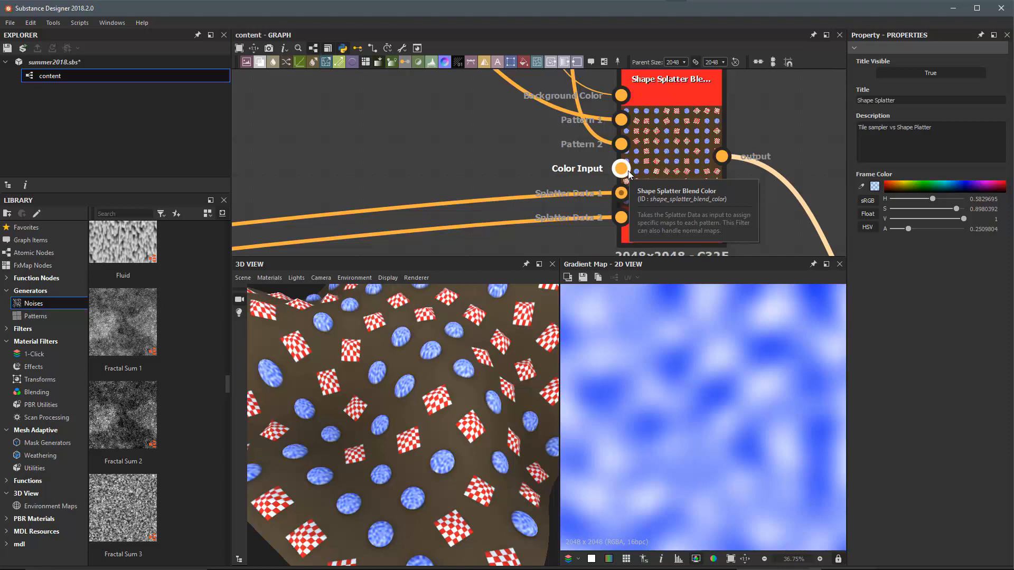
pyautogui.scroll(-3, 501, 180)
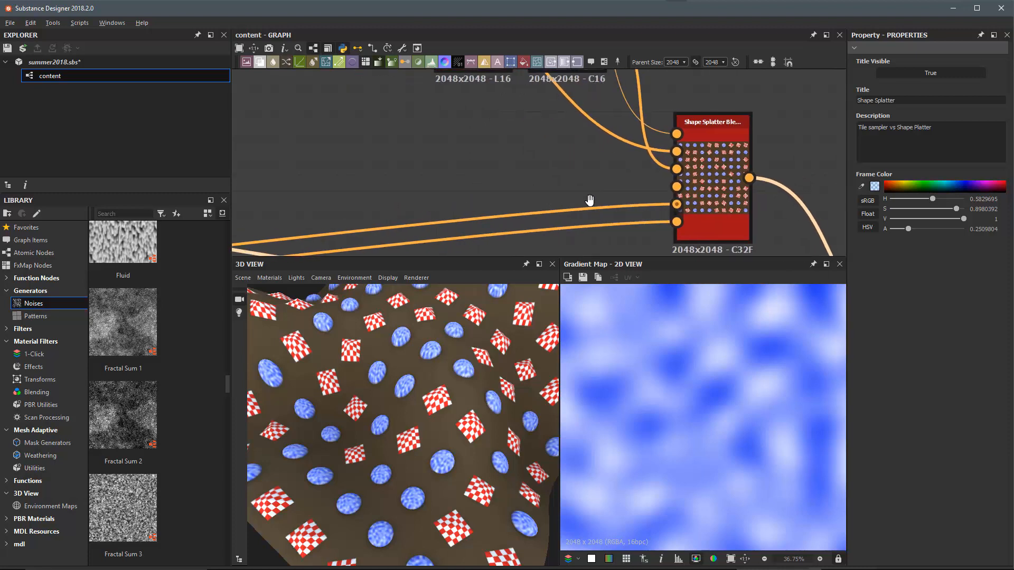
pyautogui.press('space')
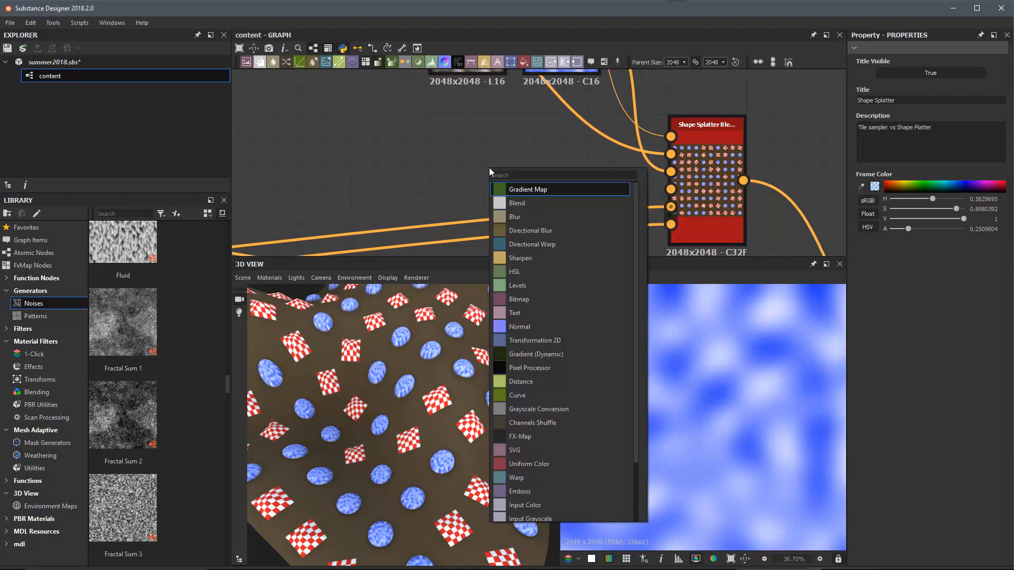
pyautogui.write('shape')
pyautogui.press('BackSpace')
pyautogui.press('BackSpace')
pyautogui.press('BackSpace')
pyautogui.press('BackSpace')
pyautogui.press('BackSpace')
pyautogui.write('pla')
pyautogui.press('BackSpace')
pyautogui.press('BackSpace')
pyautogui.press('BackSpace')
# - Add a Polygon 2 node below the pattern nodes and set its Sides to 13
pyautogui.write('pol')
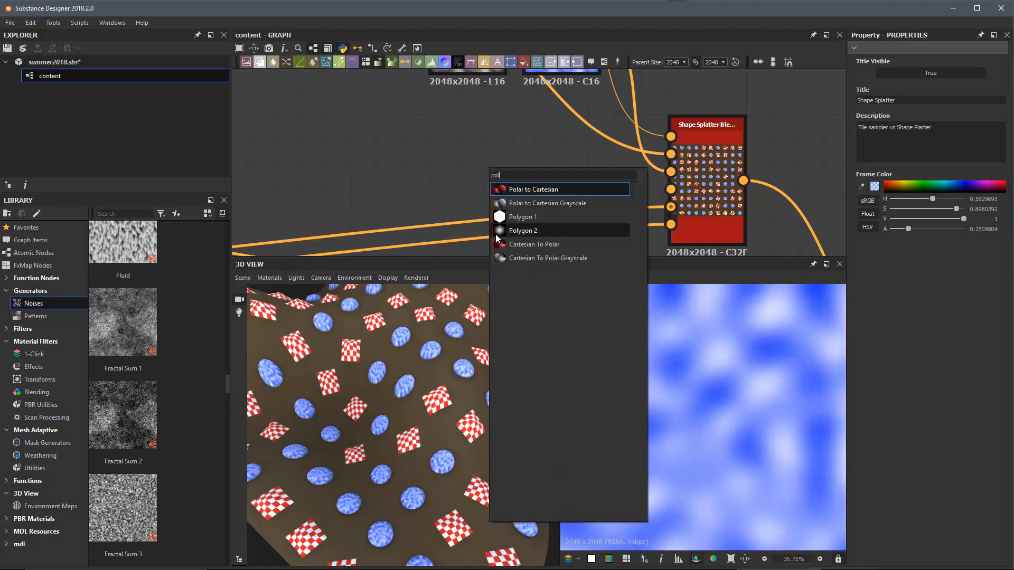
pyautogui.click(515, 230)
pyautogui.moveTo(505, 180); pyautogui.dragTo(472, 194, button='middle')
pyautogui.moveTo(473, 194); pyautogui.dragTo(444, 182)
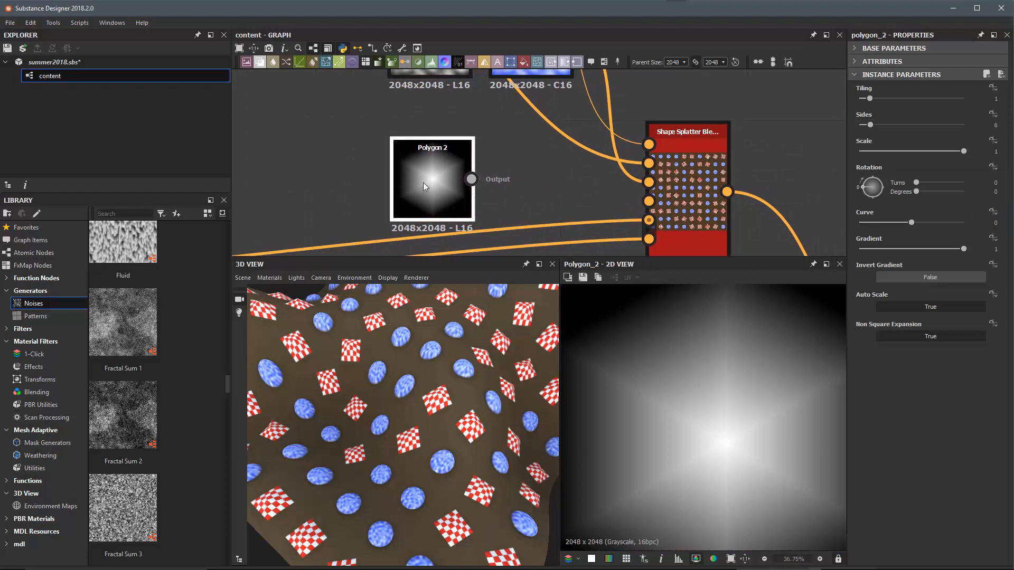
pyautogui.click(893, 125)
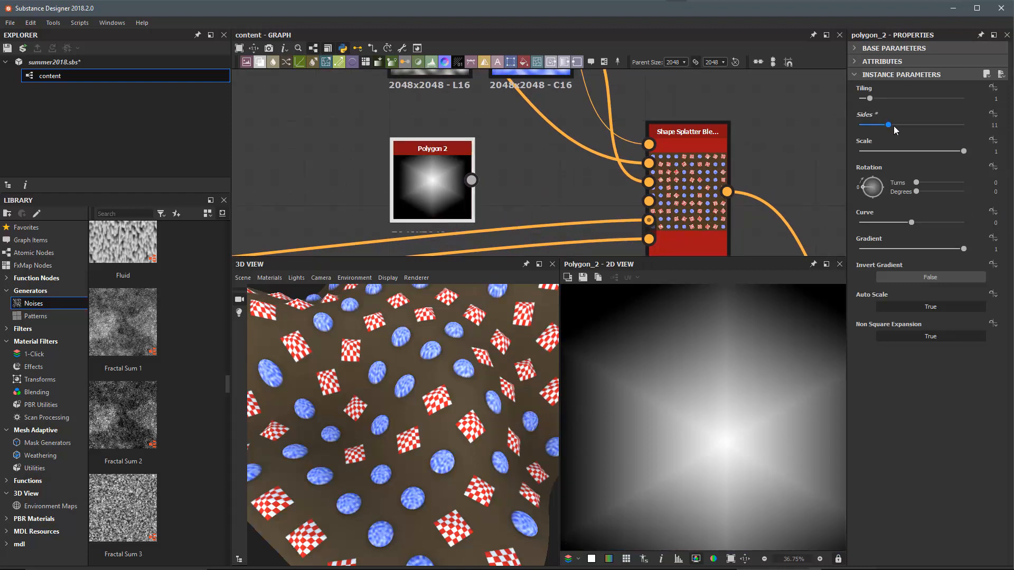
pyautogui.scroll(-2, 681, 415)
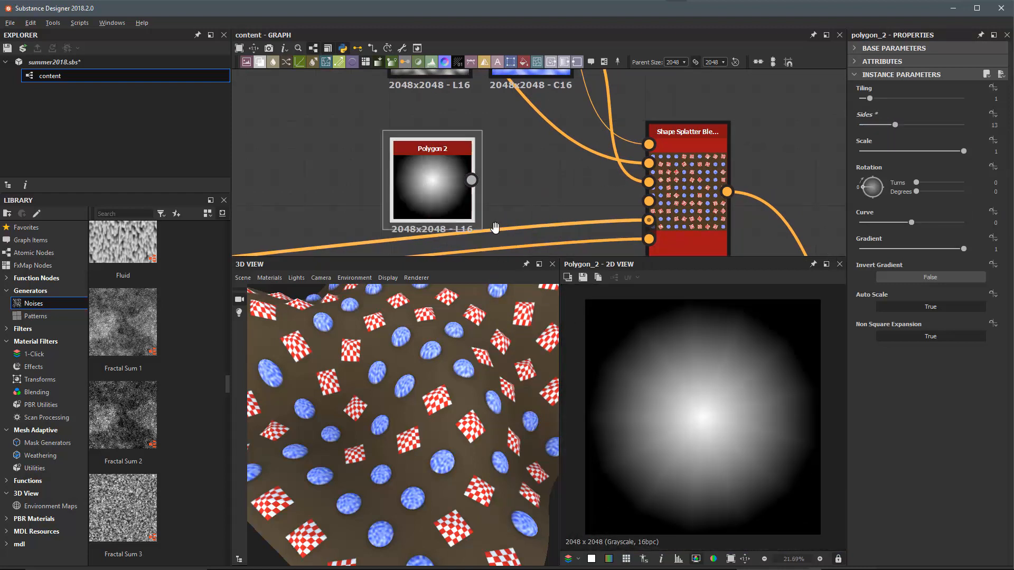
pyautogui.scroll(-2, 475, 201)
pyautogui.moveTo(376, 183)
pyautogui.mouseDown()
pyautogui.moveTo(455, 188)
pyautogui.moveTo(362, 177)
pyautogui.mouseUp()
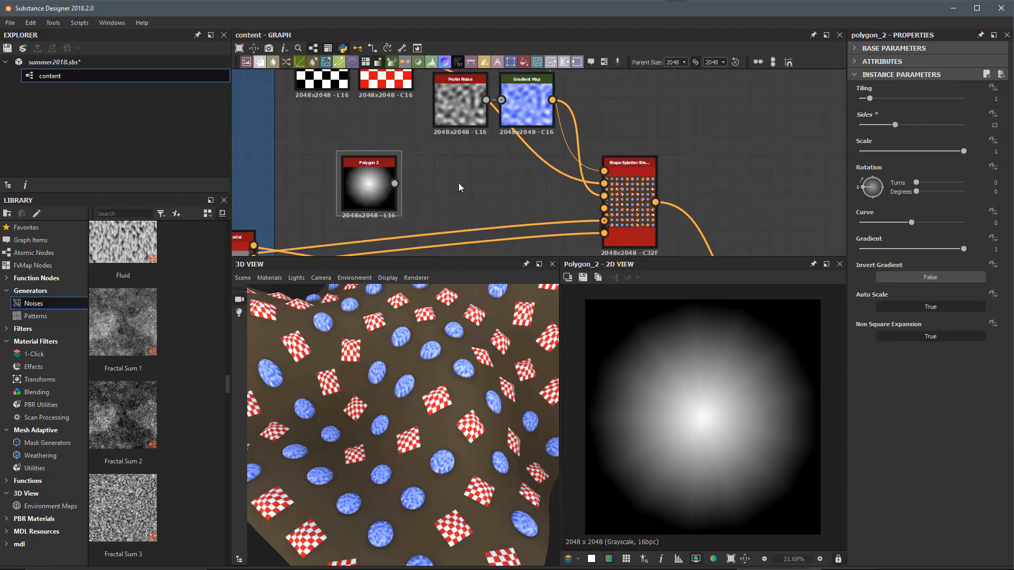
# - Add a Gradient Map fed by Polygon 2 and open its Gradient Editor
pyautogui.press('space')
pyautogui.press('Return')
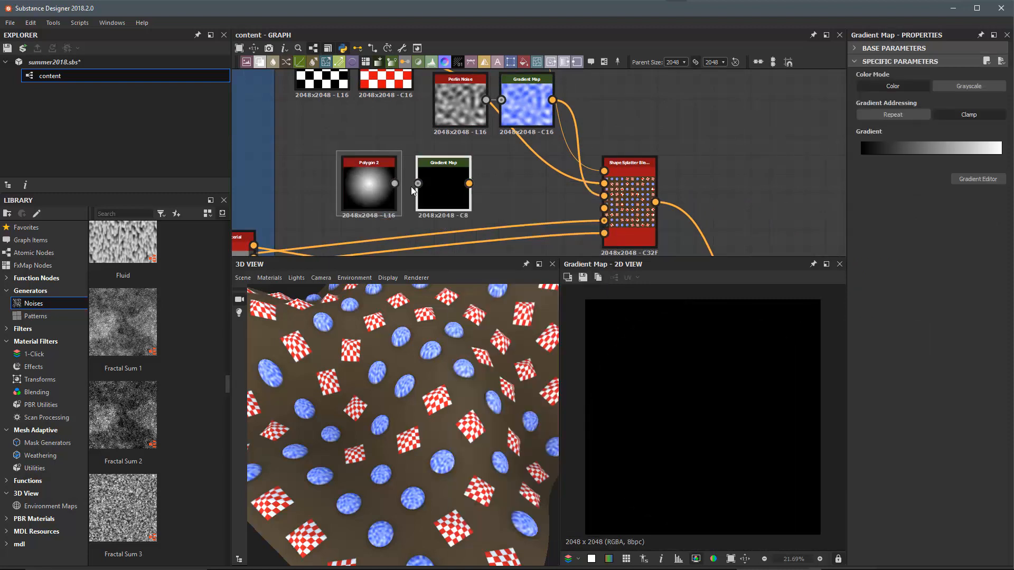
pyautogui.click(968, 180)
pyautogui.moveTo(682, 123); pyautogui.dragTo(670, 130)
# - Set the gradient's key at position 0 to green, #227c0b, and its key at position 1 to red, #ef0505
pyautogui.click(599, 162)
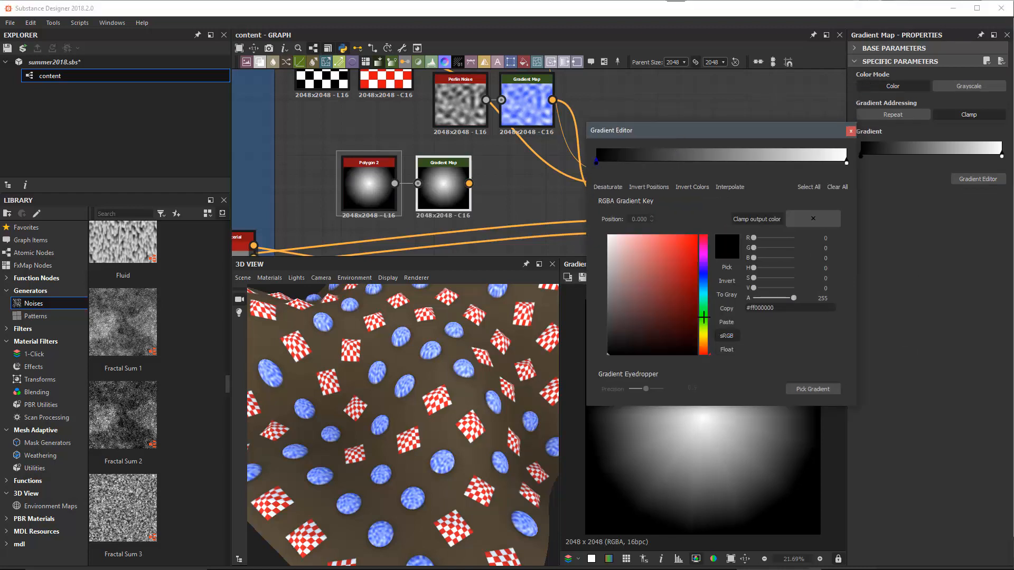
pyautogui.click(705, 317)
pyautogui.click(598, 162)
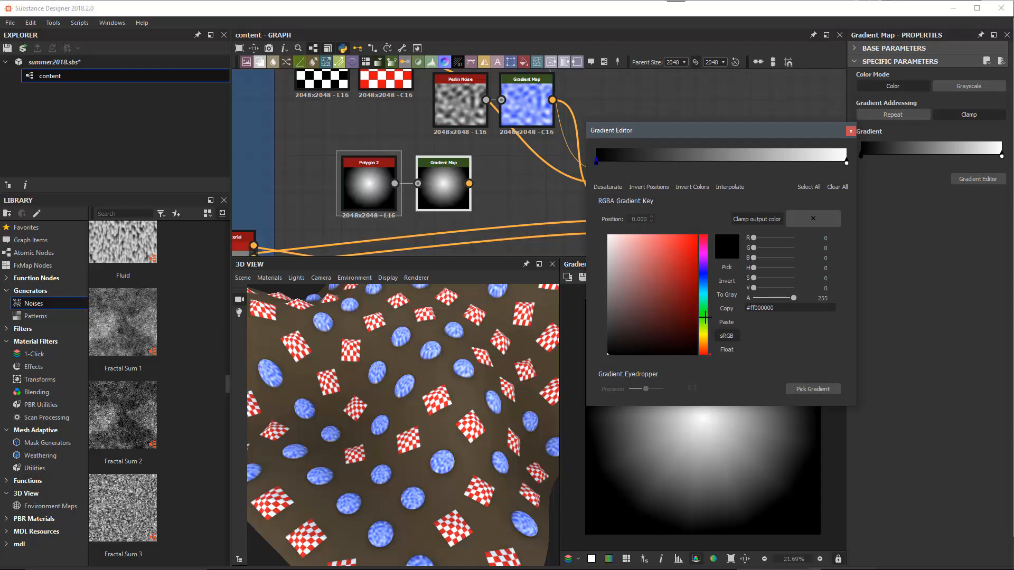
pyautogui.click(703, 318)
pyautogui.click(597, 163)
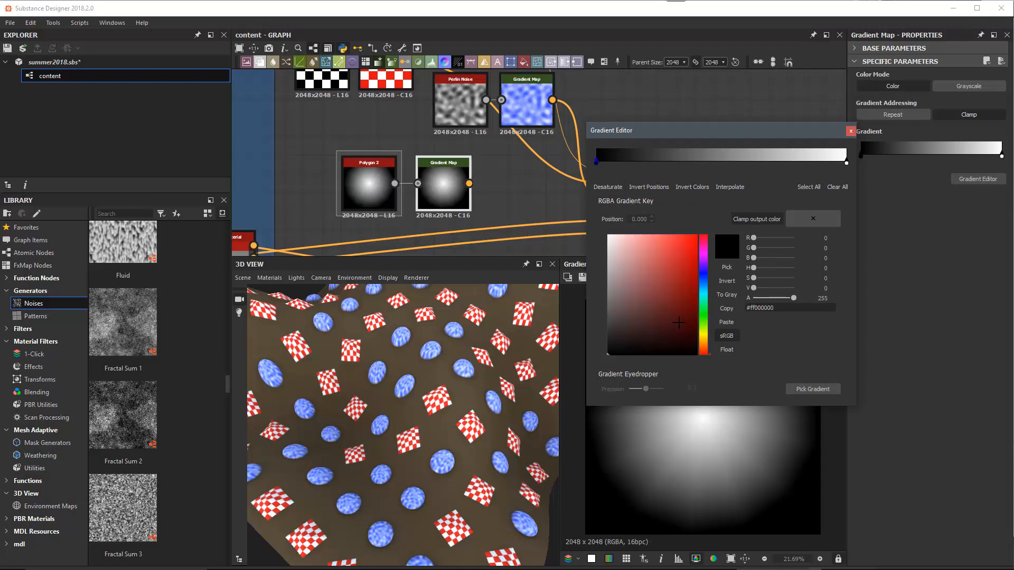
pyautogui.click(703, 319)
pyautogui.click(682, 302)
pyautogui.click(689, 296)
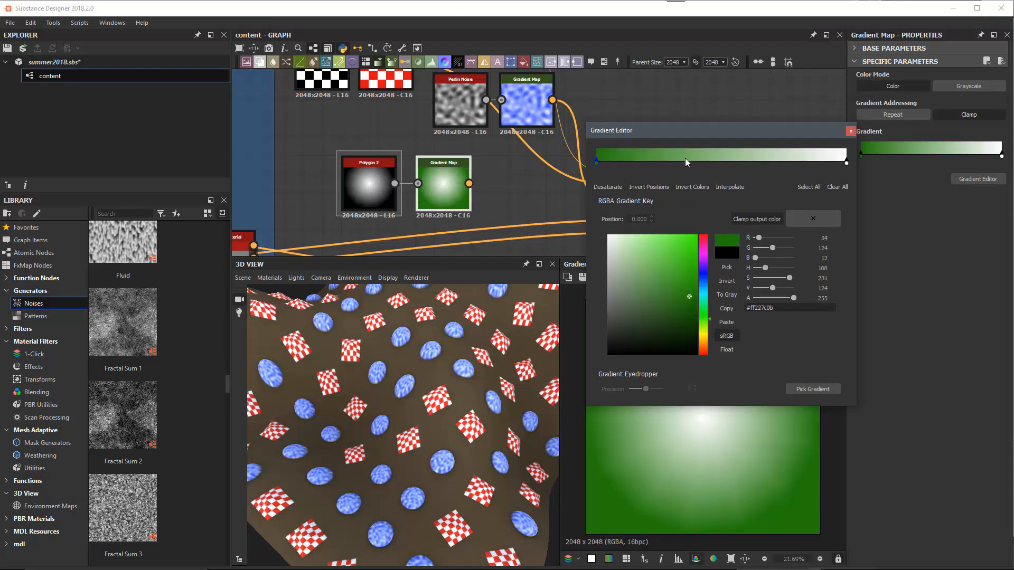
pyautogui.click(847, 162)
pyautogui.click(696, 241)
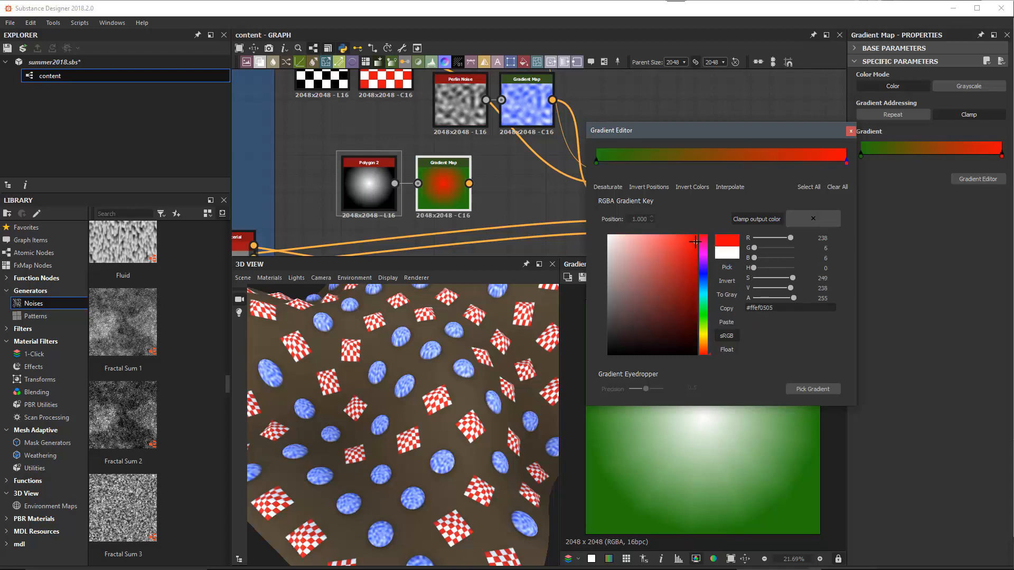
# - Add a gradient key at position 0.496, color it yellow-orange #f0b412, and close the Gradient Editor
pyautogui.click(720, 158)
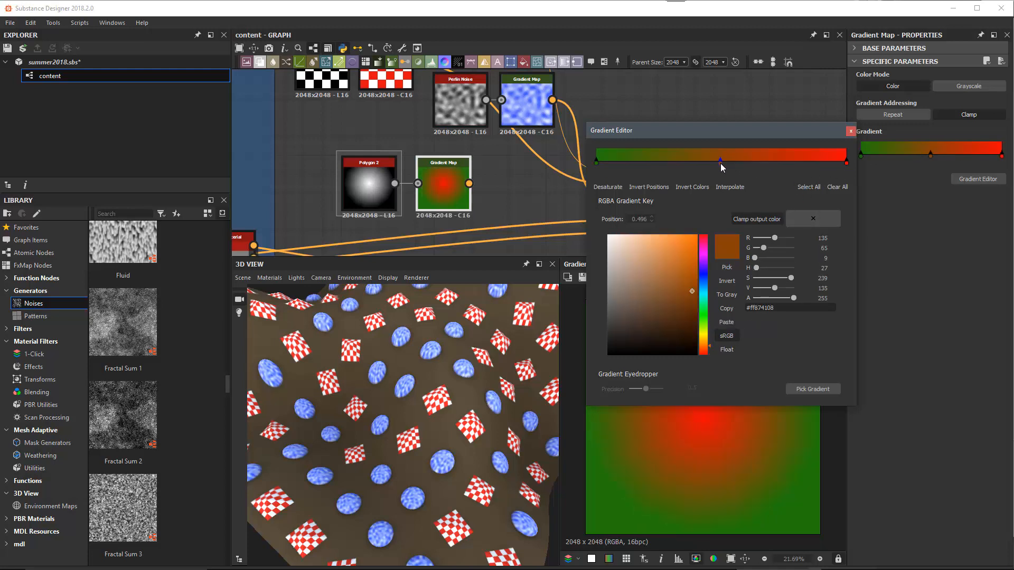
pyautogui.click(693, 238)
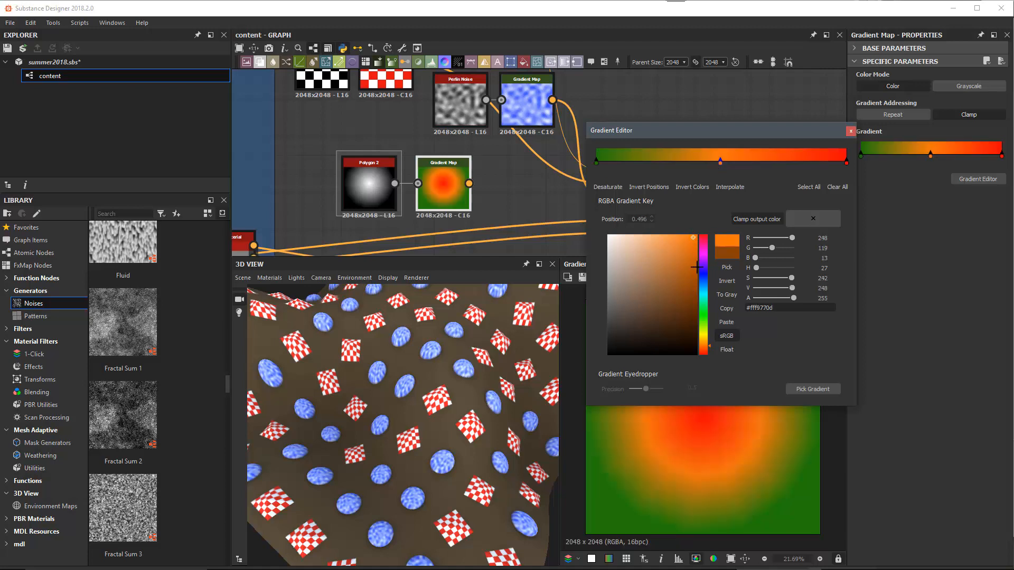
pyautogui.moveTo(707, 346); pyautogui.dragTo(707, 340)
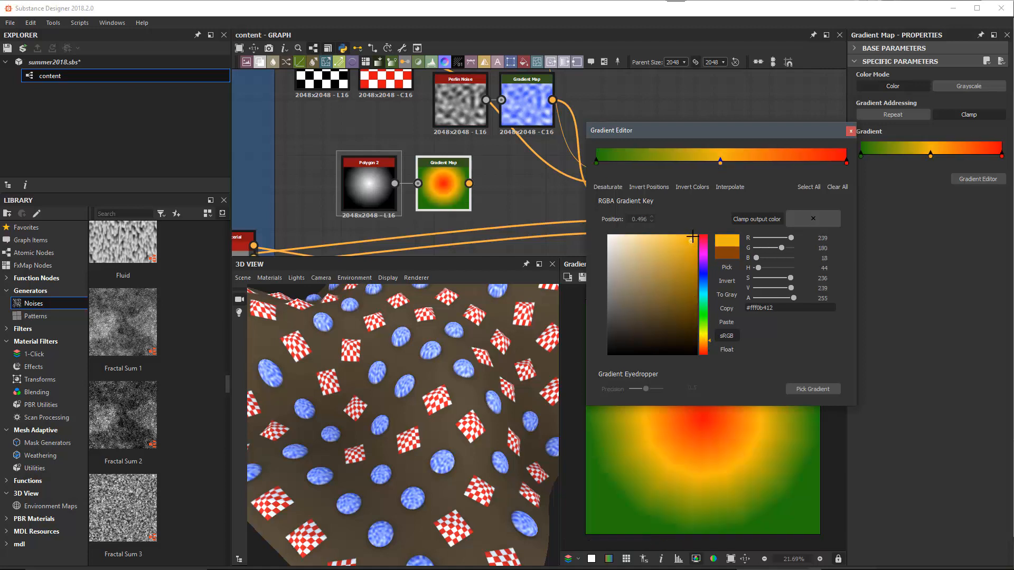
pyautogui.click(850, 130)
# - Connect the Gradient Map to the Shape Splatter Blend Color's Color Input and set Color Input Opacity to 1
pyautogui.scroll(1, 475, 201)
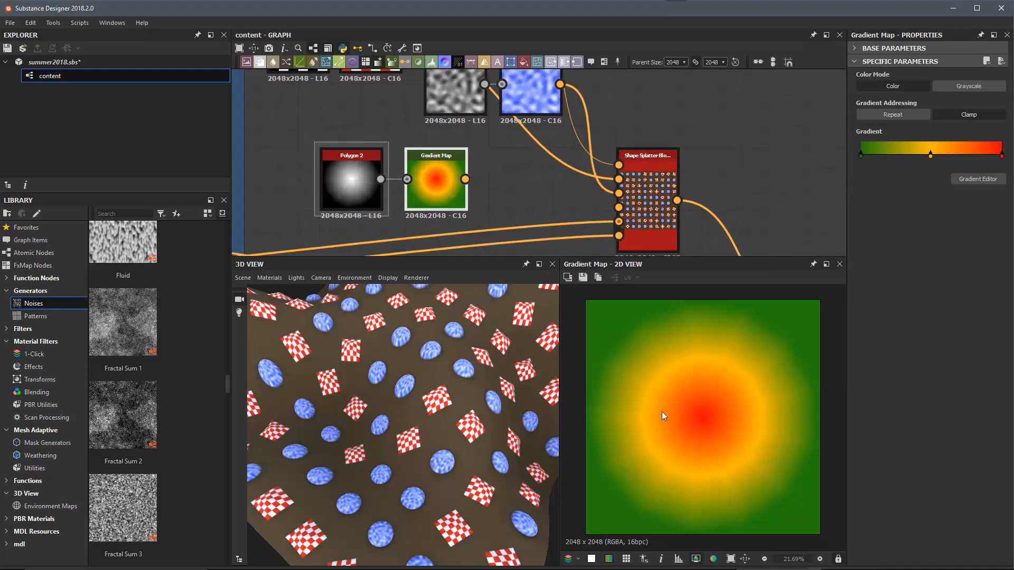
pyautogui.scroll(1, 543, 199)
pyautogui.moveTo(544, 200); pyautogui.dragTo(506, 182, button='middle')
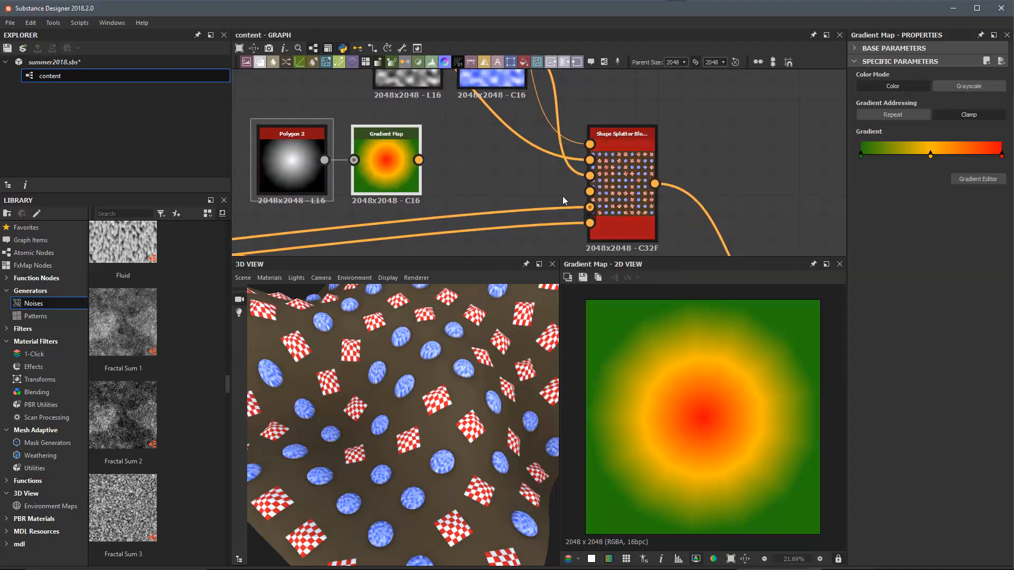
pyautogui.moveTo(419, 160); pyautogui.dragTo(588, 192)
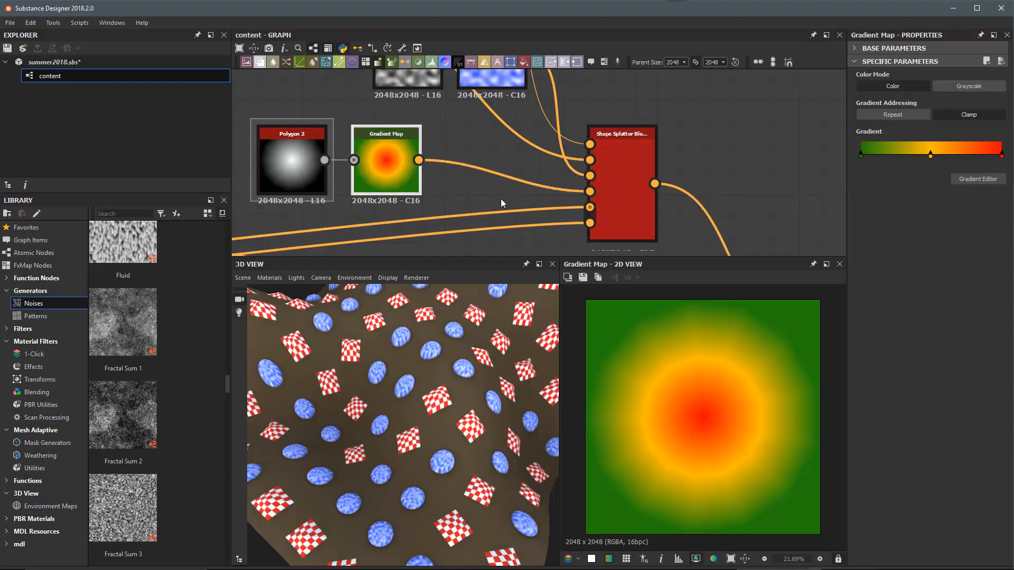
pyautogui.click(622, 189)
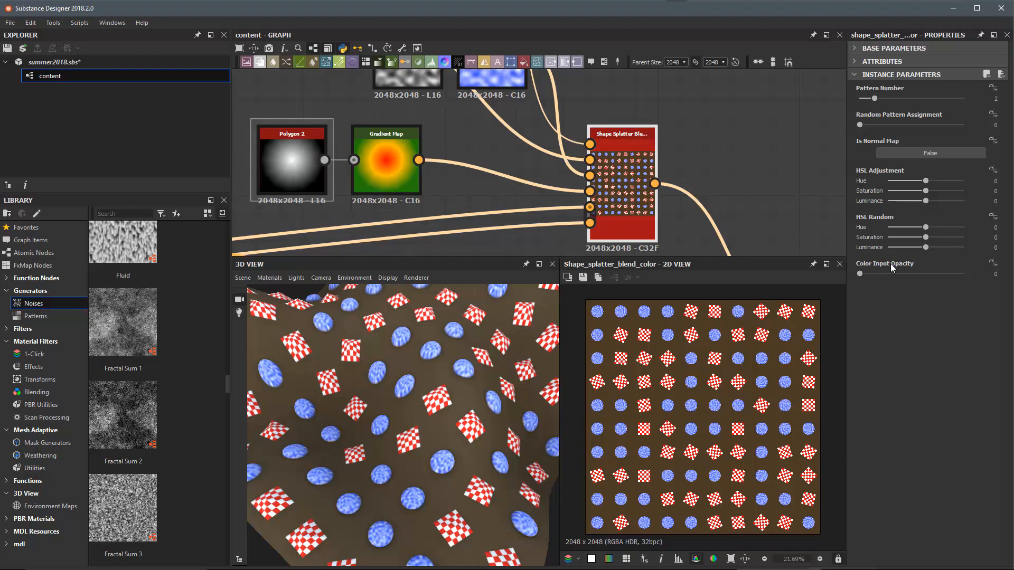
pyautogui.moveTo(860, 274); pyautogui.dragTo(971, 281)
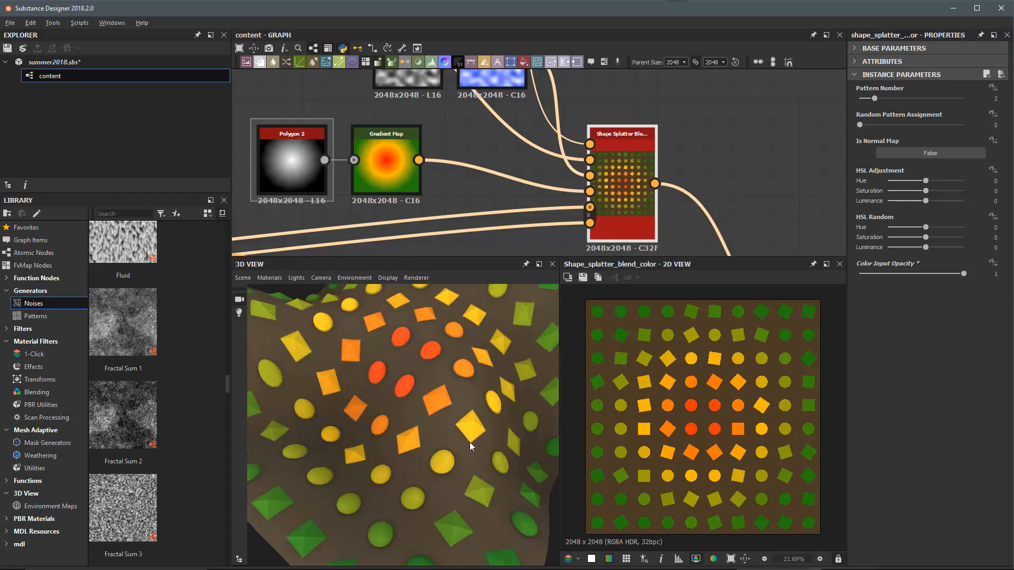
# - Set both X Amount and Y Amount of the Shape Splatter node to 64
pyautogui.moveTo(470, 442); pyautogui.dragTo(254, 312, button='right')
pyautogui.moveTo(312, 354); pyautogui.dragTo(438, 441)
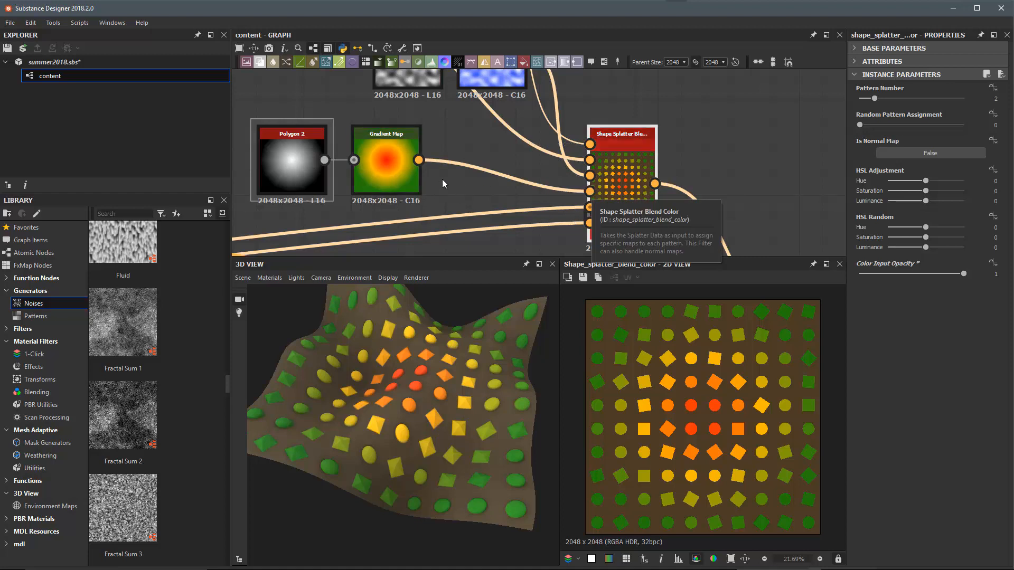
pyautogui.scroll(-5, 555, 169)
pyautogui.moveTo(544, 148); pyautogui.dragTo(549, 128, button='middle')
pyautogui.scroll(4, 455, 194)
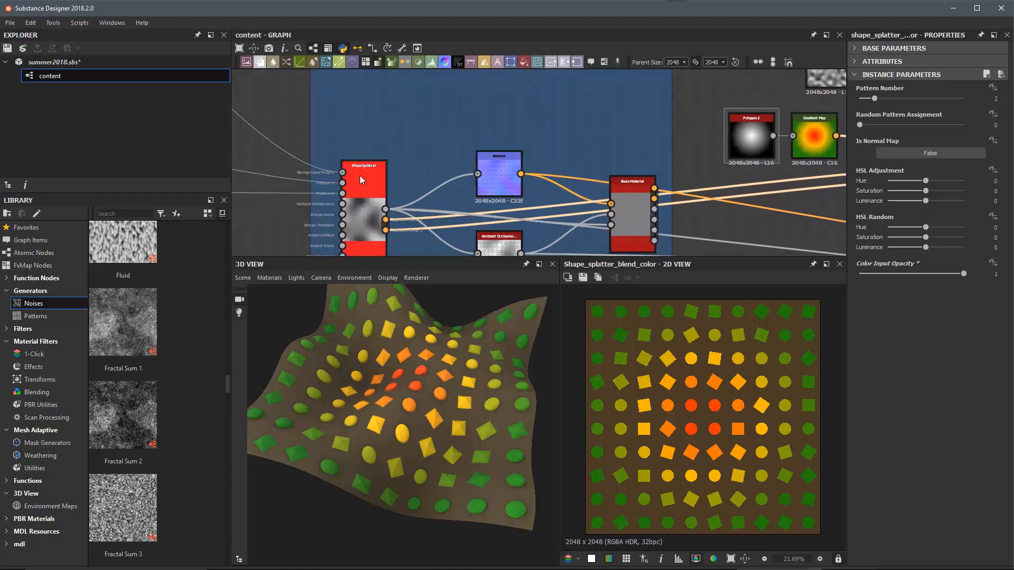
pyautogui.click(360, 175)
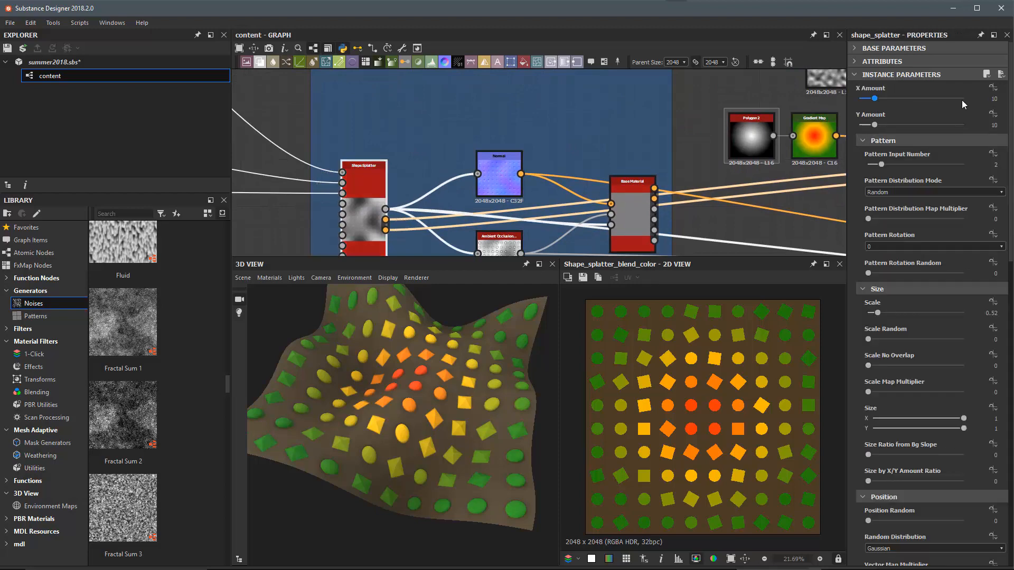
pyautogui.click(962, 99)
pyautogui.click(958, 125)
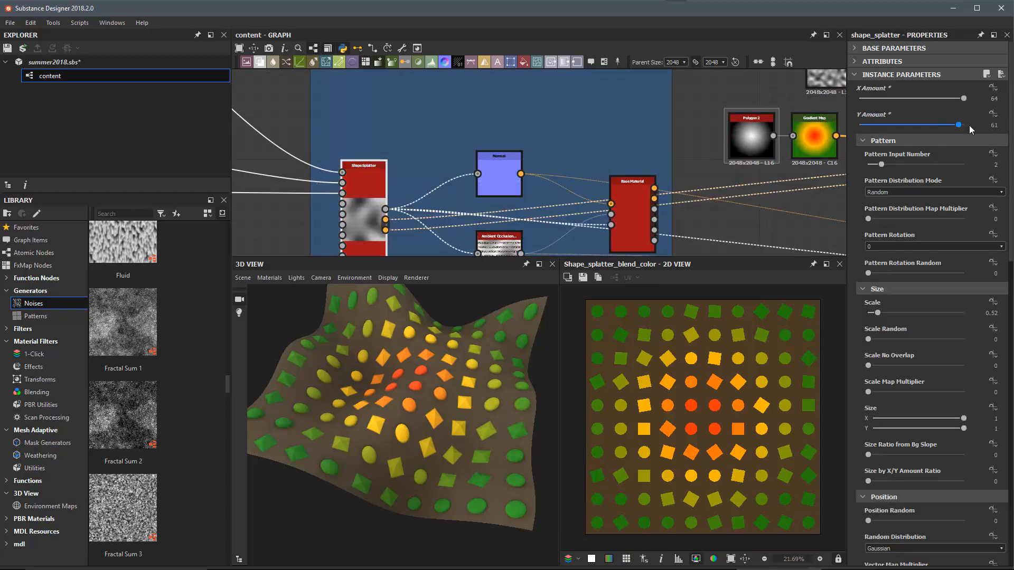
pyautogui.click(969, 125)
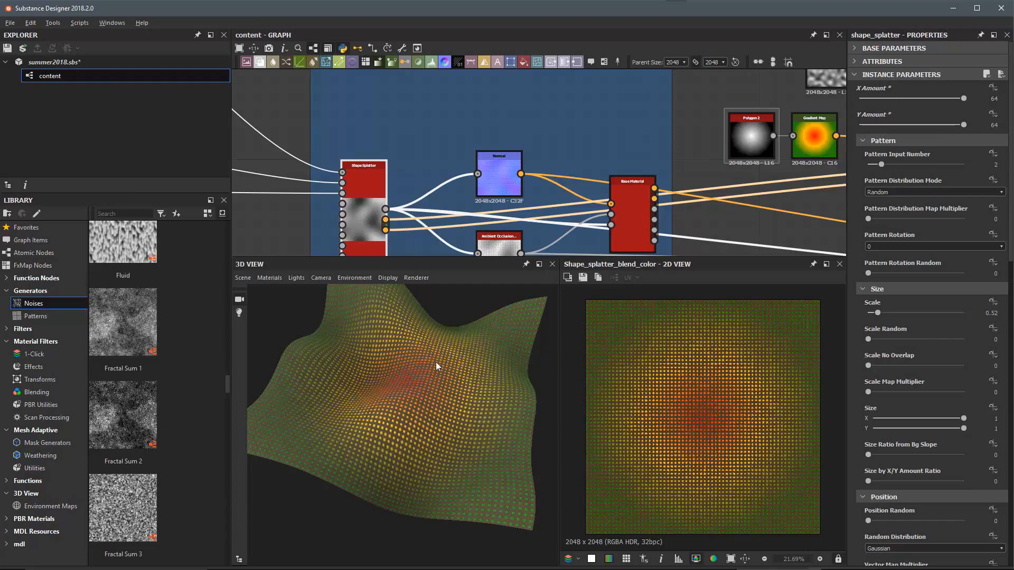
# - Set the HSL Random Luminance of the Shape Splatter Blend Color node to 0.82
pyautogui.moveTo(436, 362); pyautogui.dragTo(431, 438)
pyautogui.scroll(-3, 704, 205)
pyautogui.moveTo(758, 182); pyautogui.dragTo(529, 164, button='middle')
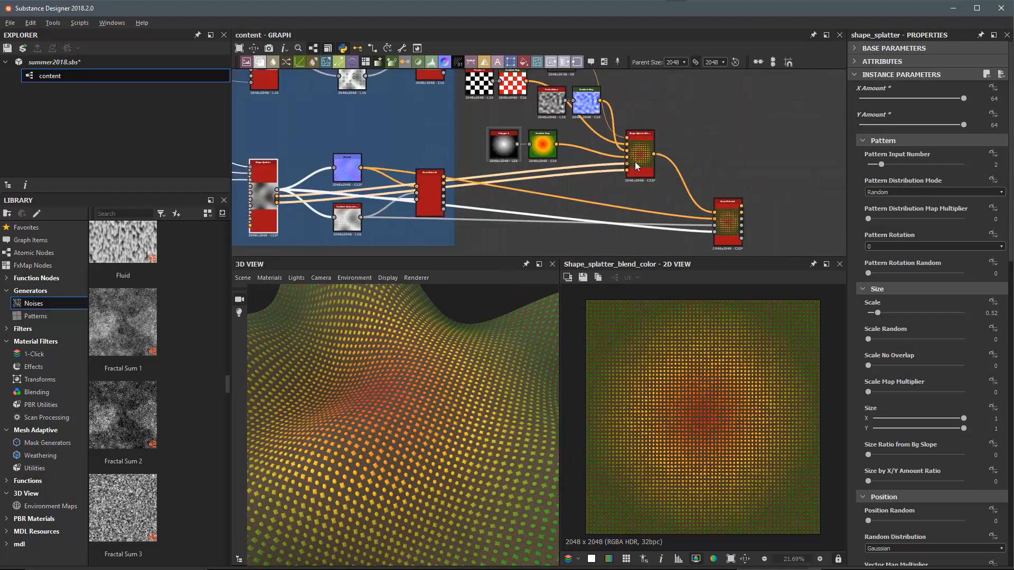
pyautogui.scroll(5, 637, 166)
pyautogui.click(575, 127)
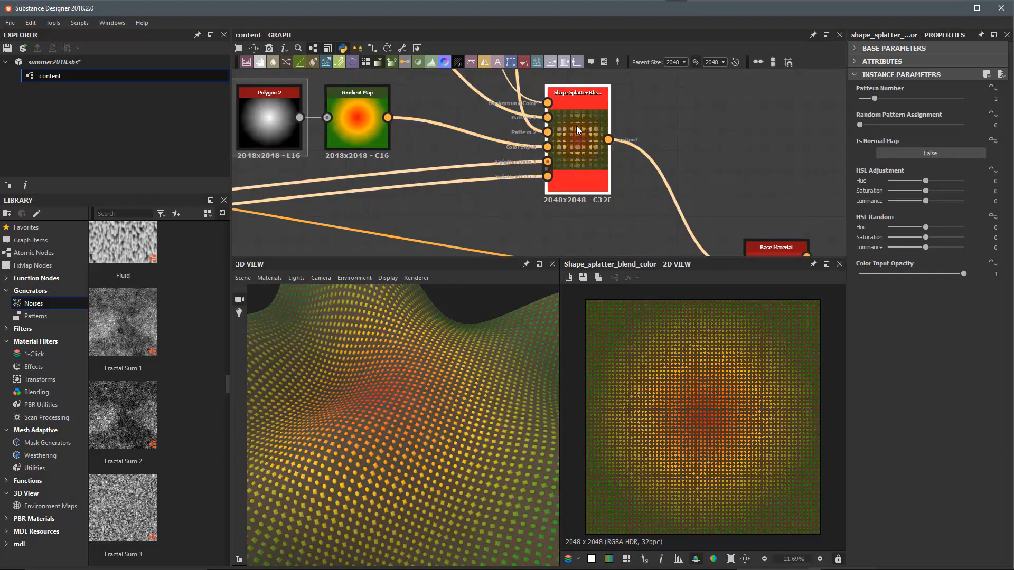
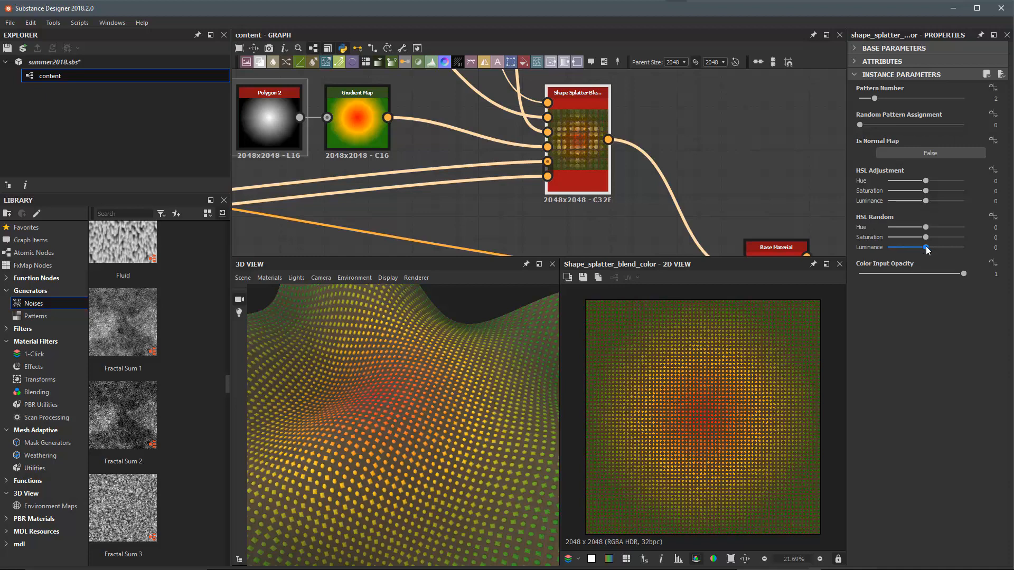
pyautogui.moveTo(927, 246); pyautogui.dragTo(949, 248)
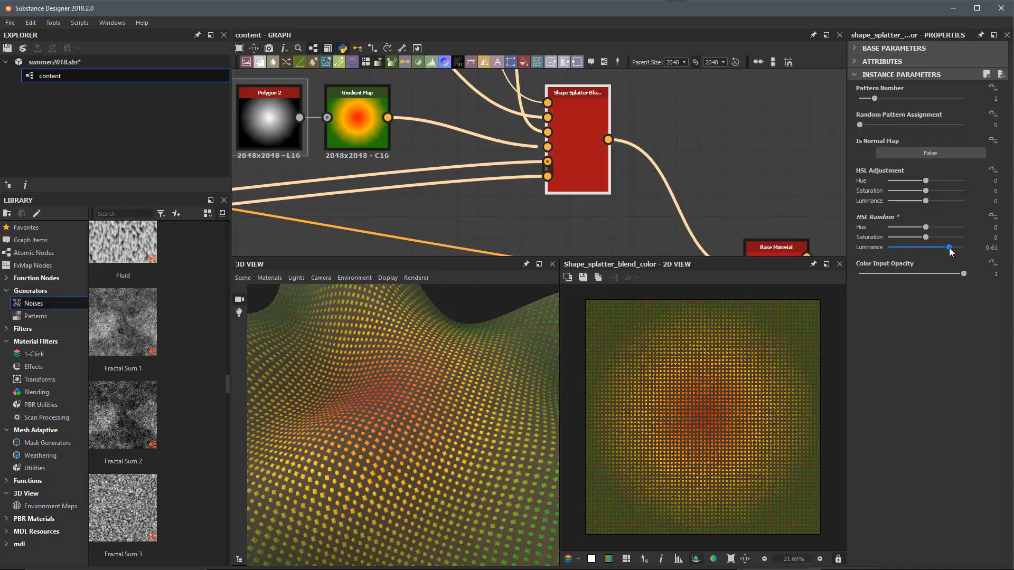
pyautogui.moveTo(397, 388)
pyautogui.mouseDown()
pyautogui.moveTo(329, 371)
pyautogui.moveTo(398, 408)
pyautogui.moveTo(420, 378)
pyautogui.moveTo(402, 385)
pyautogui.mouseUp()
pyautogui.moveTo(949, 247); pyautogui.dragTo(957, 246)
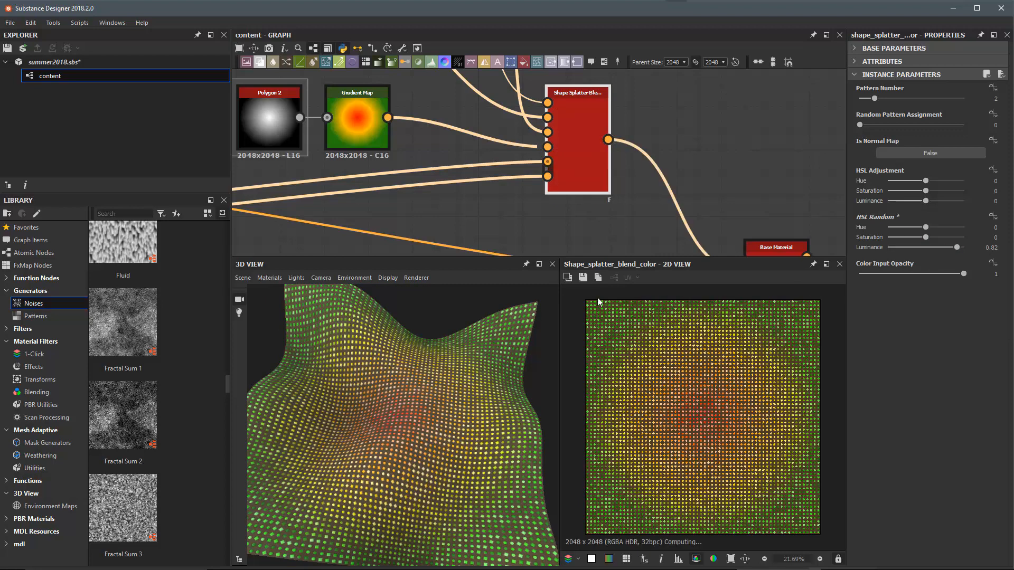
# - Set the HSL Random Hue of the Shape Splatter Blend Color to -0.54 and inspect the shapes in the 3D view
pyautogui.moveTo(441, 376); pyautogui.dragTo(453, 399)
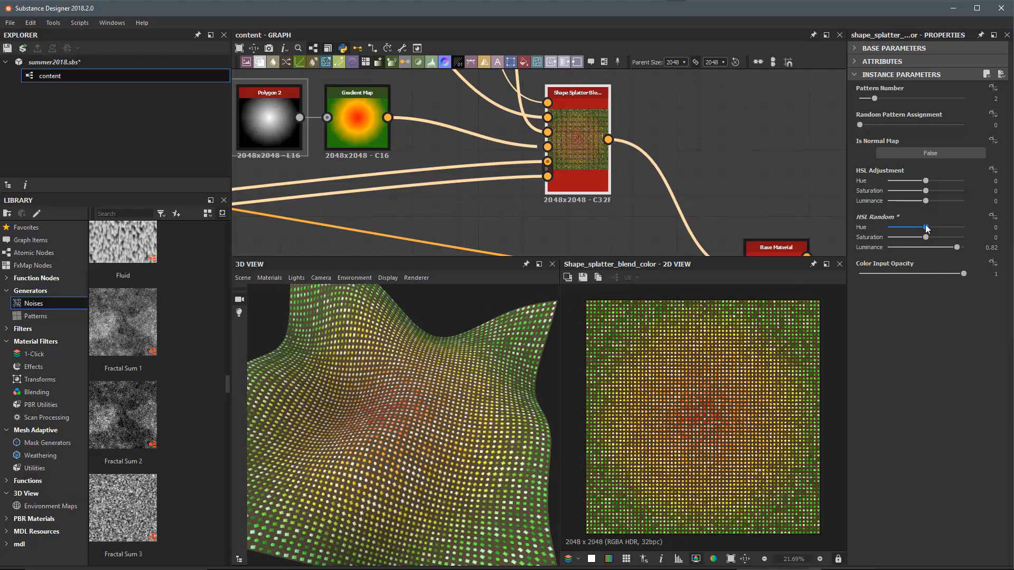
pyautogui.moveTo(925, 228); pyautogui.dragTo(905, 227)
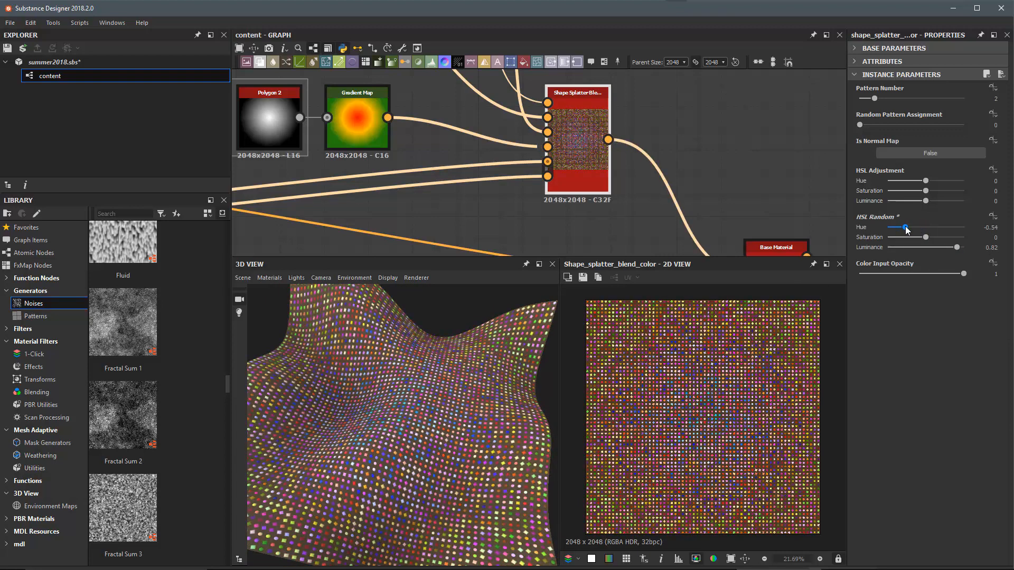
pyautogui.moveTo(556, 389); pyautogui.dragTo(418, 417)
# - Reset the HSL Random Hue of the Shape Splatter Blend Color node to 0
pyautogui.scroll(-3, 410, 141)
pyautogui.click(364, 122)
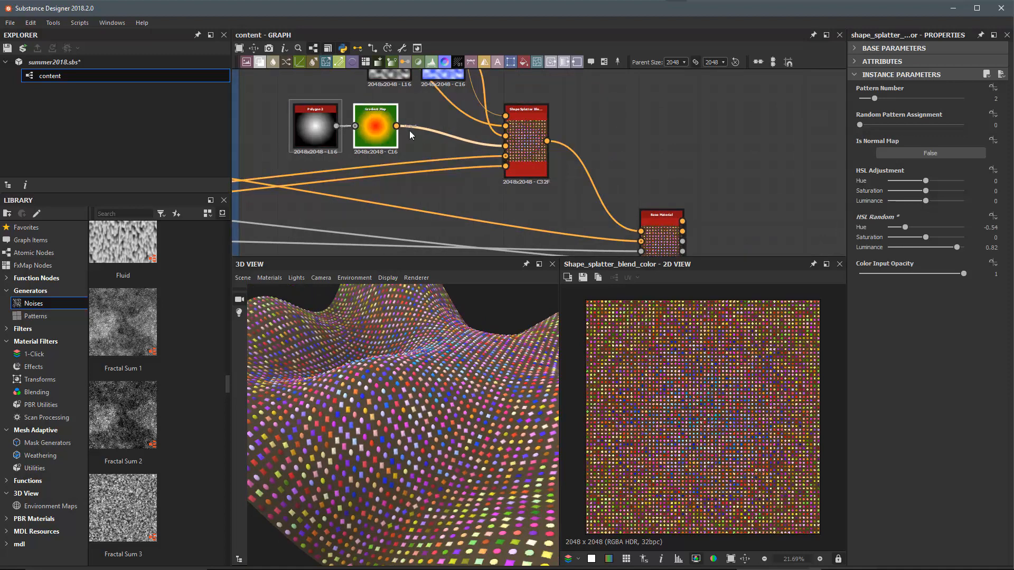
pyautogui.click(527, 142)
pyautogui.click(985, 228)
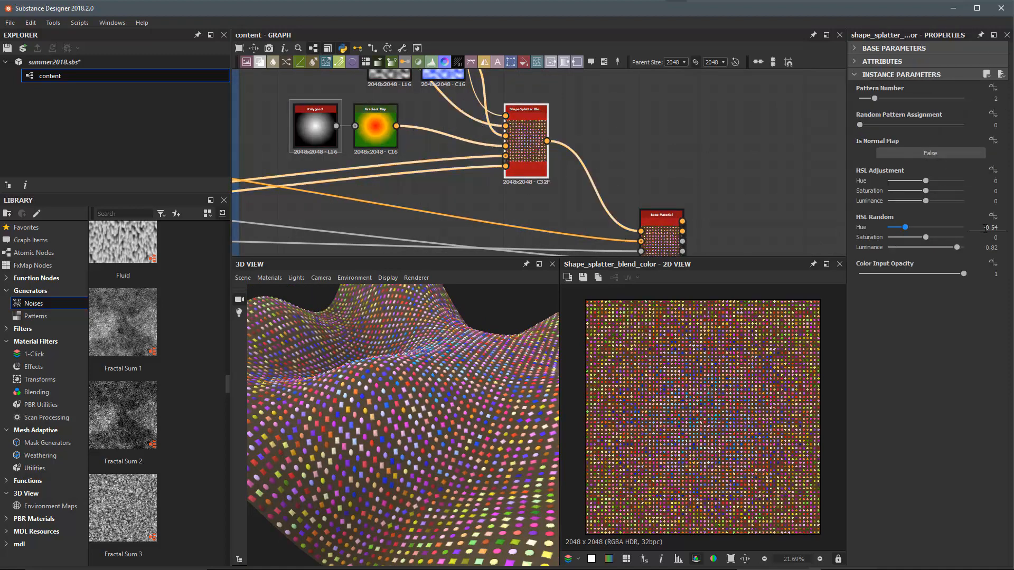
pyautogui.click(987, 228)
pyautogui.doubleClick(991, 228)
pyautogui.write('0')
pyautogui.press('Return')
# - Move the Gradient Map's yellow-orange key close to the green end and add a red-orange key shortly after it
pyautogui.click(375, 126)
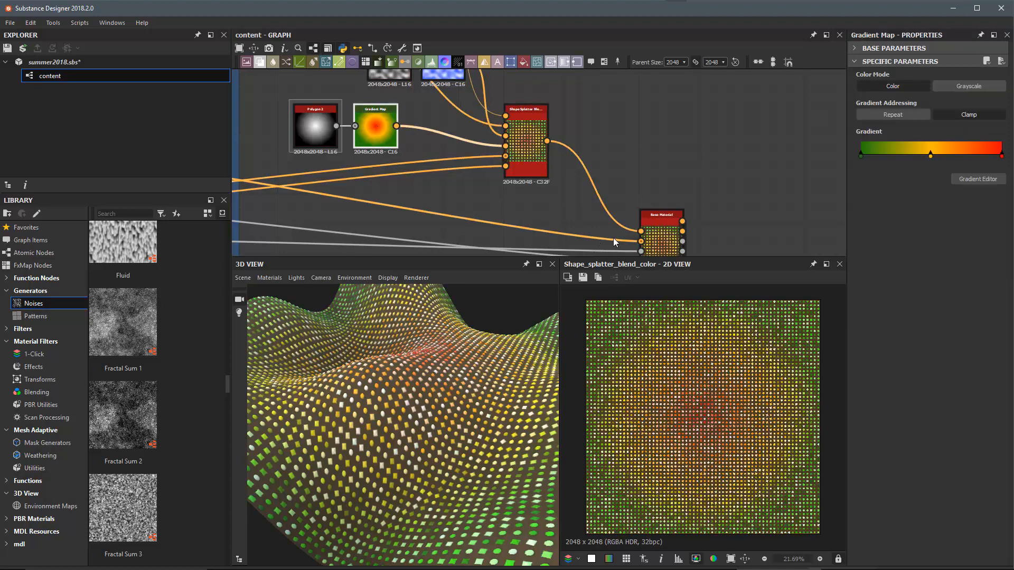
pyautogui.moveTo(369, 338); pyautogui.dragTo(411, 389)
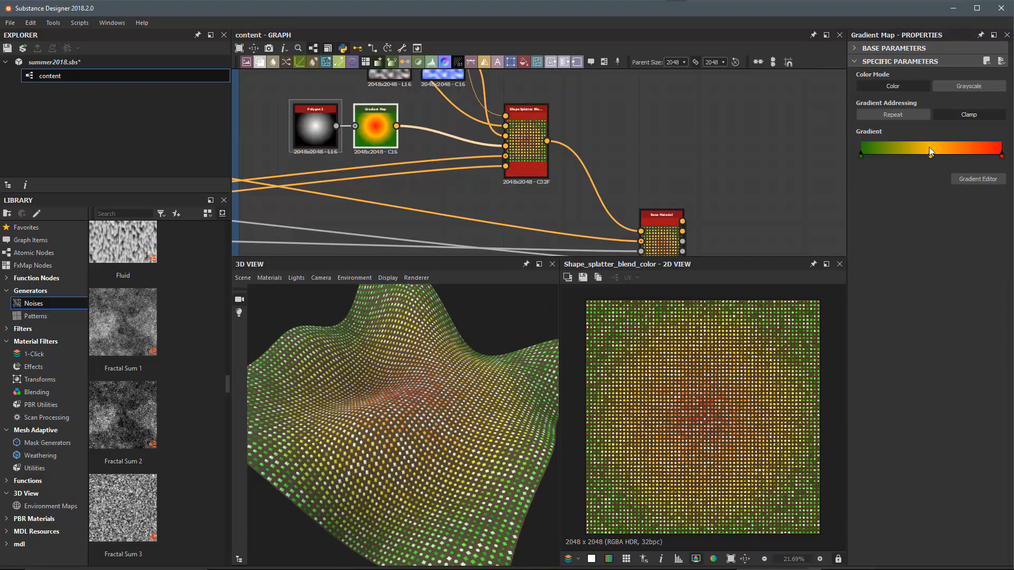
pyautogui.moveTo(930, 155); pyautogui.dragTo(970, 155)
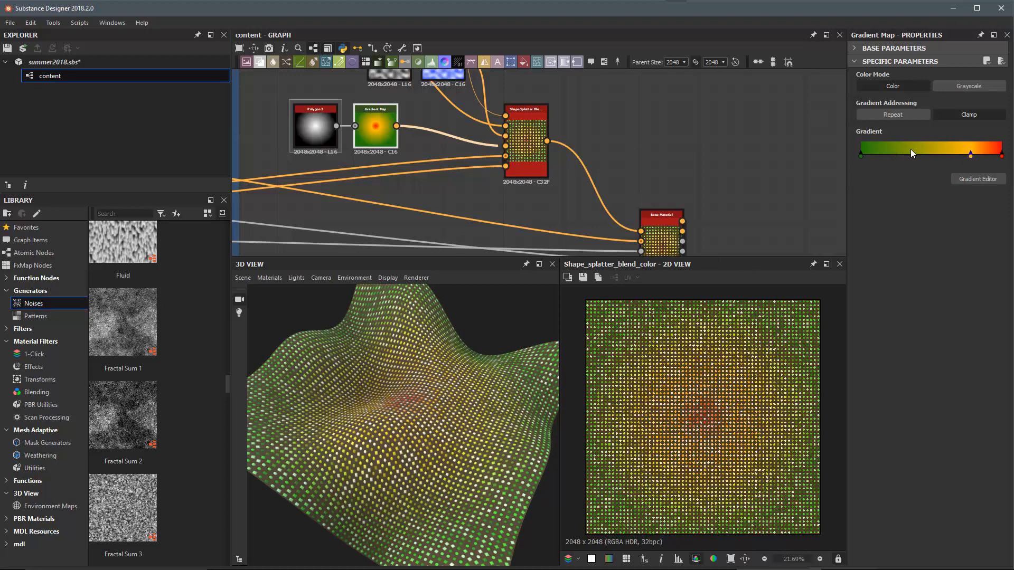
pyautogui.moveTo(971, 156); pyautogui.dragTo(886, 155)
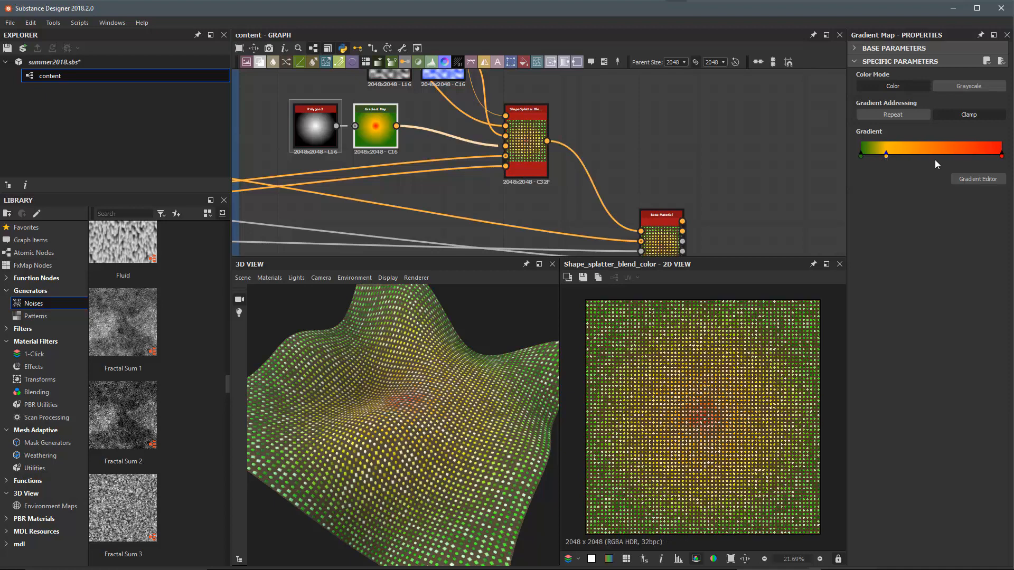
pyautogui.click(973, 154)
pyautogui.moveTo(972, 155); pyautogui.dragTo(915, 155)
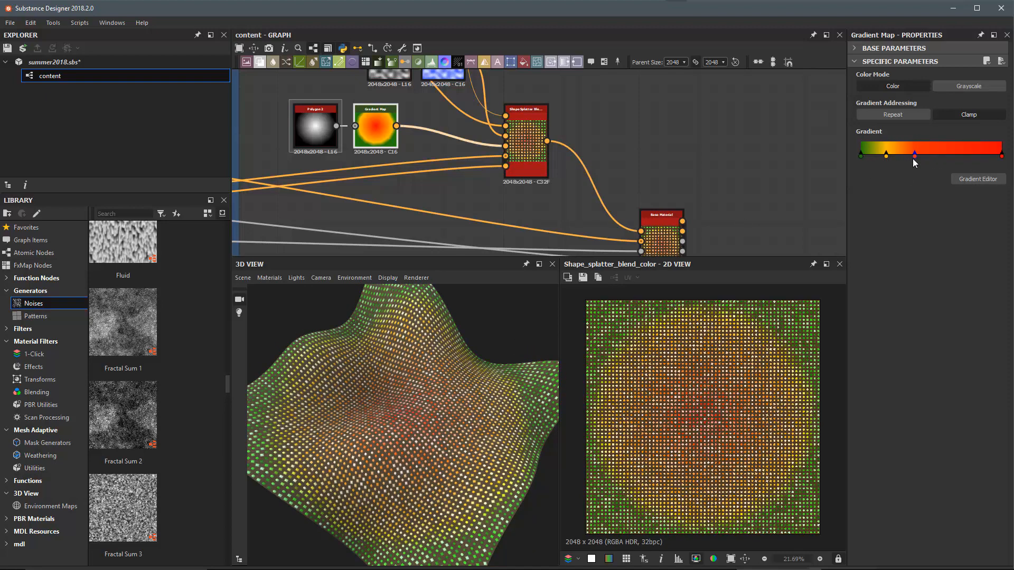
pyautogui.moveTo(395, 426); pyautogui.dragTo(465, 433)
# - Examine the Shape Splatter Blend Color node's parameters and its Color Input and Splatter Data inputs
pyautogui.scroll(-2, 590, 195)
pyautogui.moveTo(591, 177); pyautogui.dragTo(621, 157, button='middle')
pyautogui.scroll(1, 599, 178)
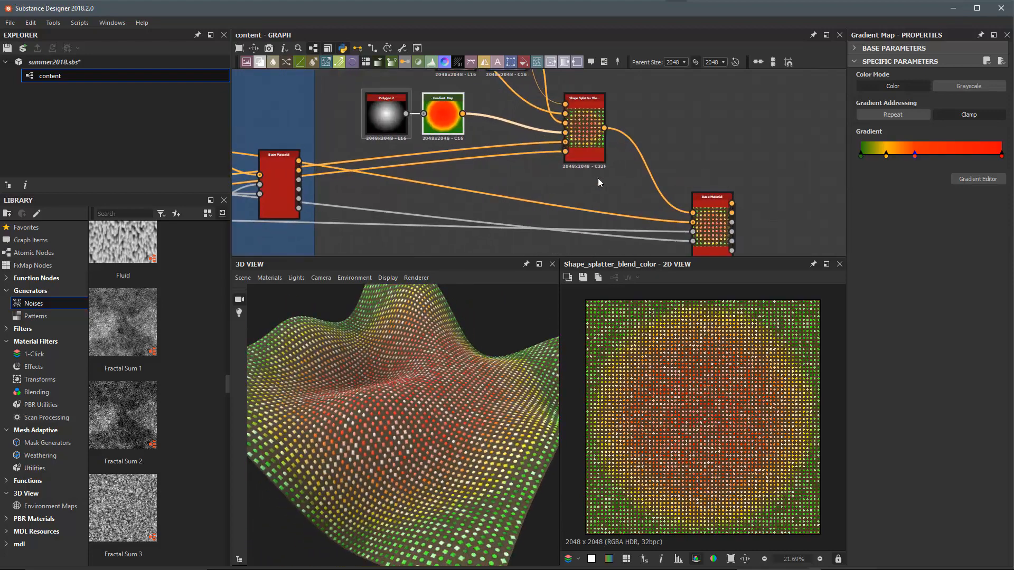
pyautogui.scroll(4, 612, 158)
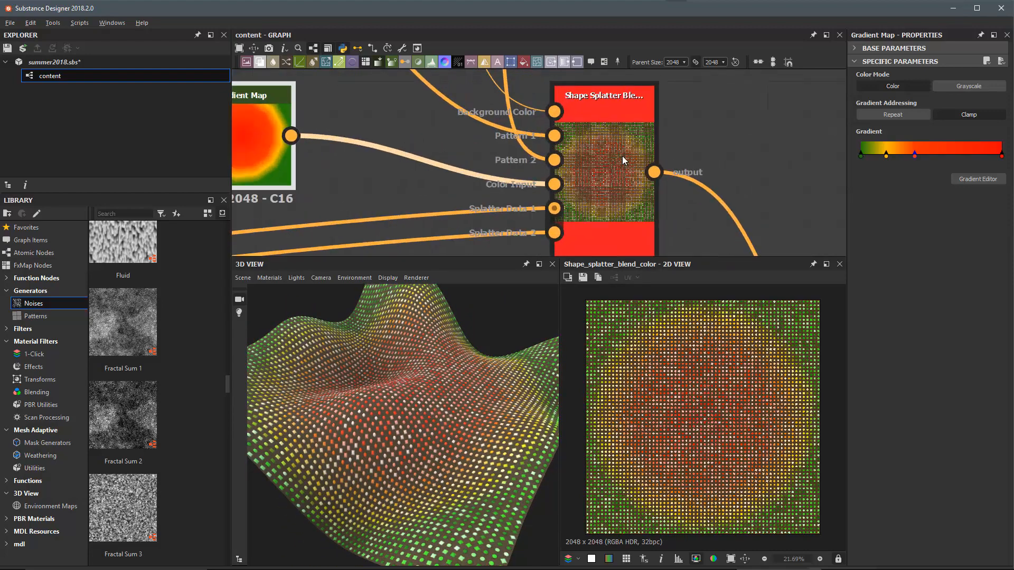
pyautogui.click(627, 121)
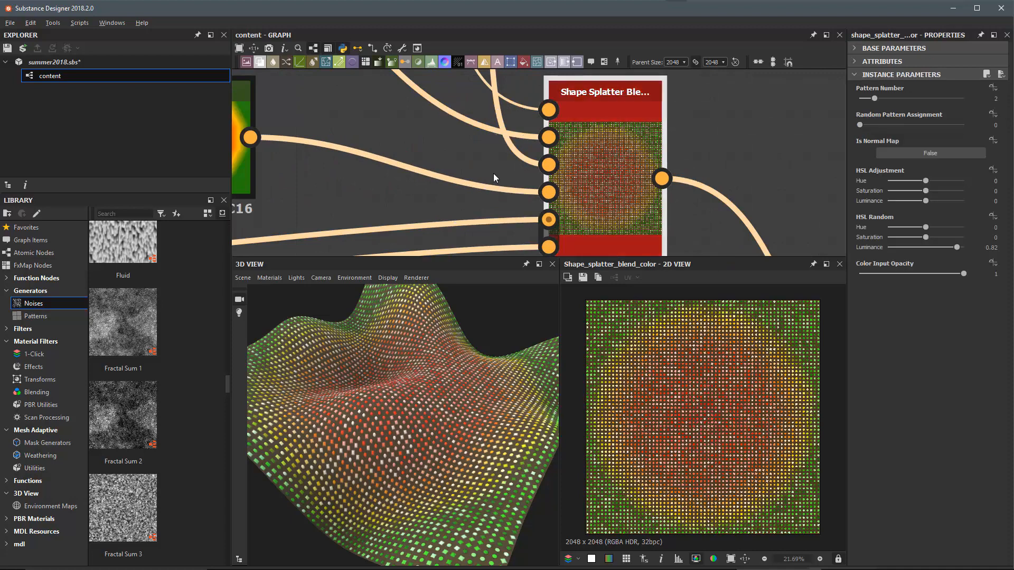
pyautogui.moveTo(508, 210); pyautogui.dragTo(497, 157, button='middle')
pyautogui.scroll(1, 496, 157)
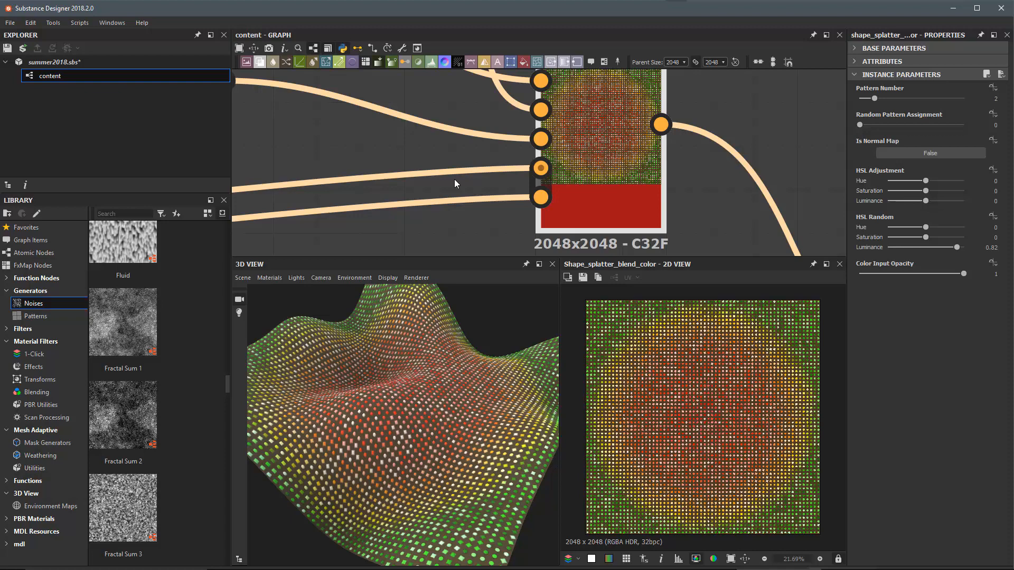
# - Search the available nodes for the Flood Fill family, then dismiss the search and return to the Shape Splatter Blend Color node
pyautogui.click(430, 150)
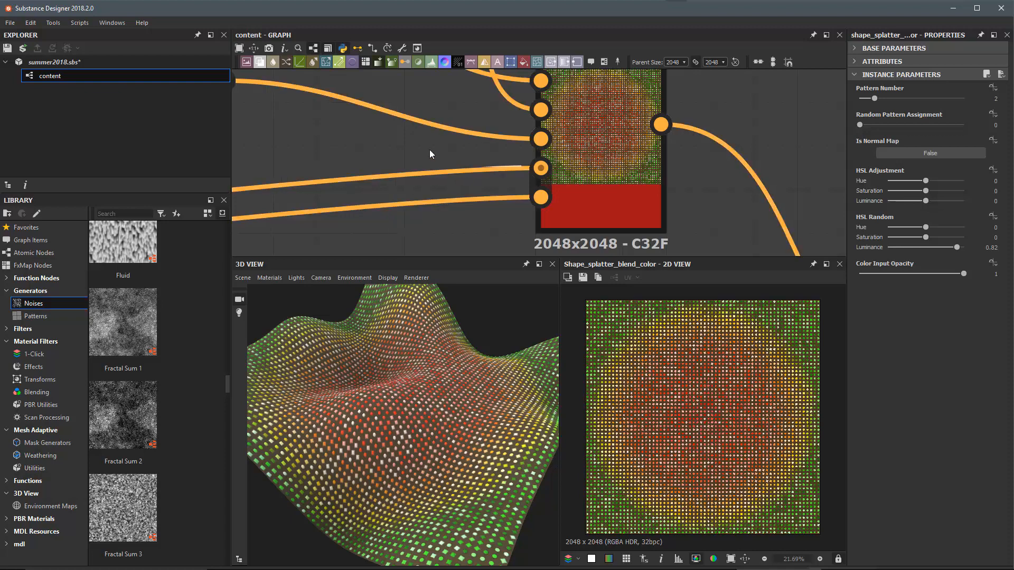
pyautogui.press('space')
pyautogui.write('fl')
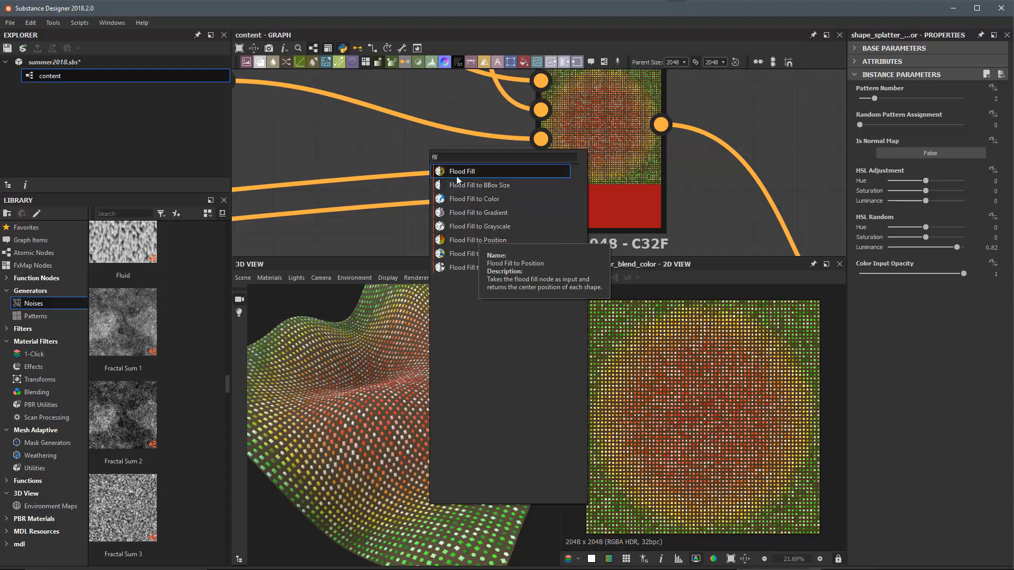
pyautogui.click(420, 157)
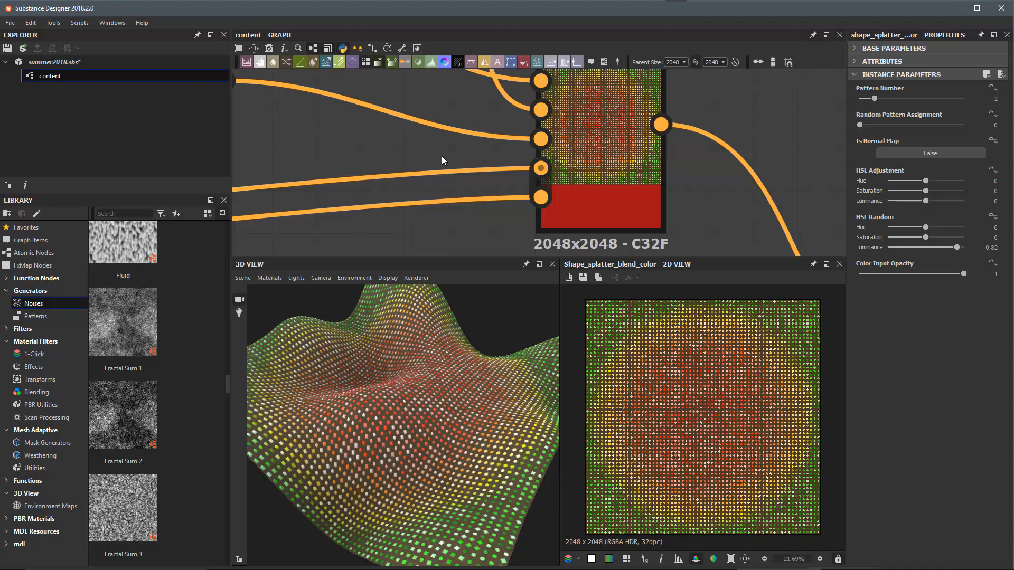
pyautogui.scroll(-3, 587, 122)
pyautogui.scroll(1, 601, 149)
pyautogui.moveTo(586, 122); pyautogui.dragTo(631, 138, button='middle')
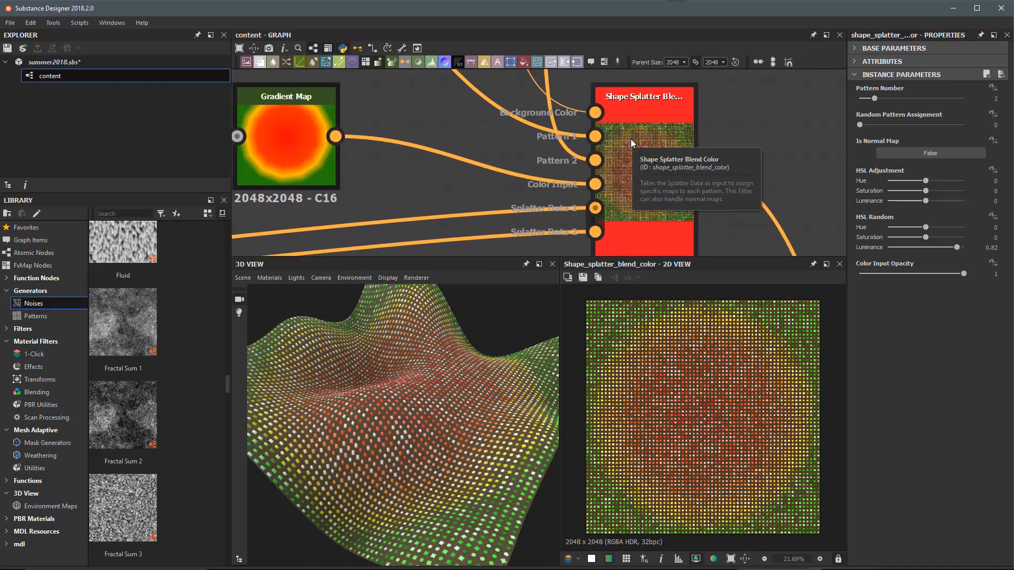